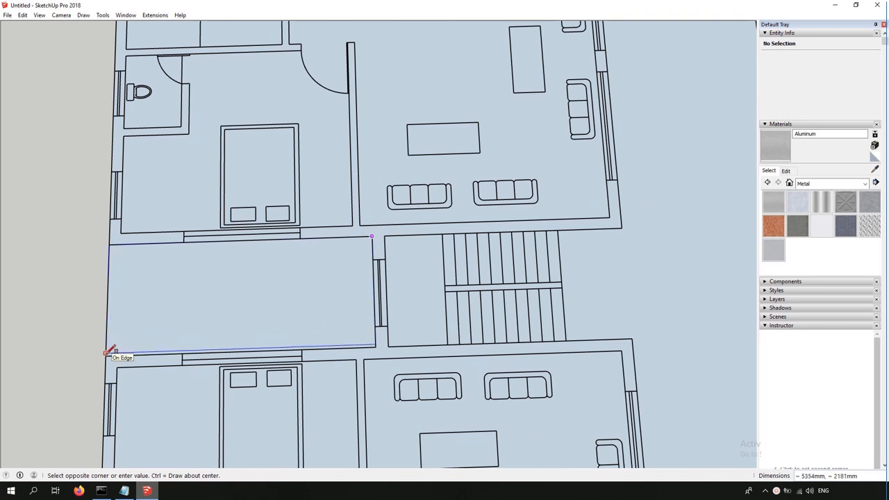
Delete the floor faces filling the open recesses between the flats so they stay outside the building outline.
key(space)
click(123, 315)
key(Delete)
scroll(73, 268, down, 6)
scroll(428, 271, up, 2)
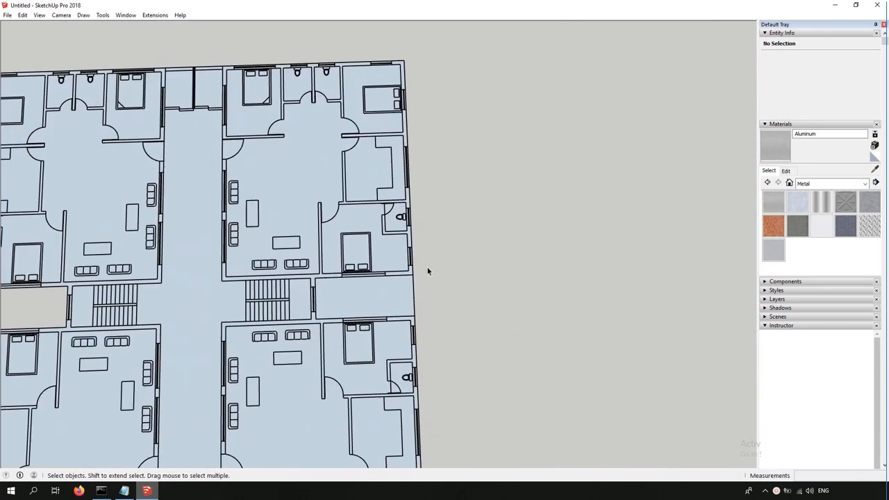
scroll(231, 434, down, 5)
scroll(283, 400, up, 3)
scroll(282, 401, down, 3)
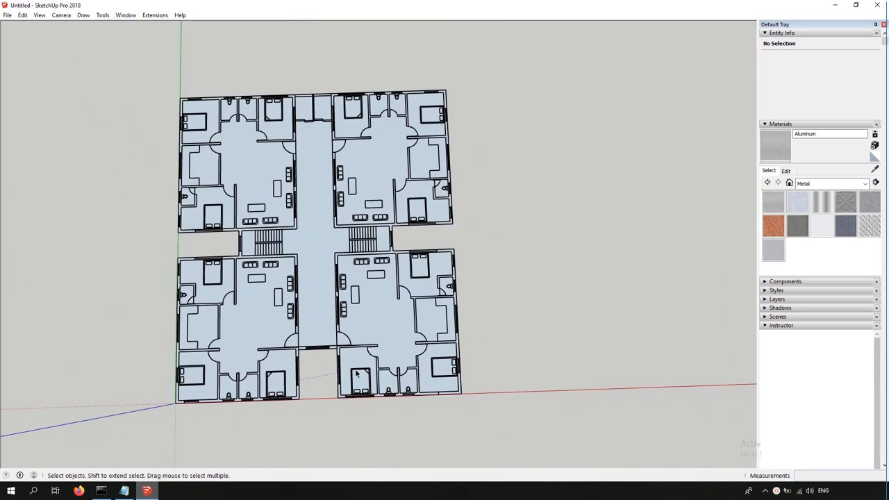
Extrude the building footprint face upward by 30 m.
middle_drag(283, 401, 245, 402)
scroll(291, 341, up, 3)
key(p)
click(291, 341)
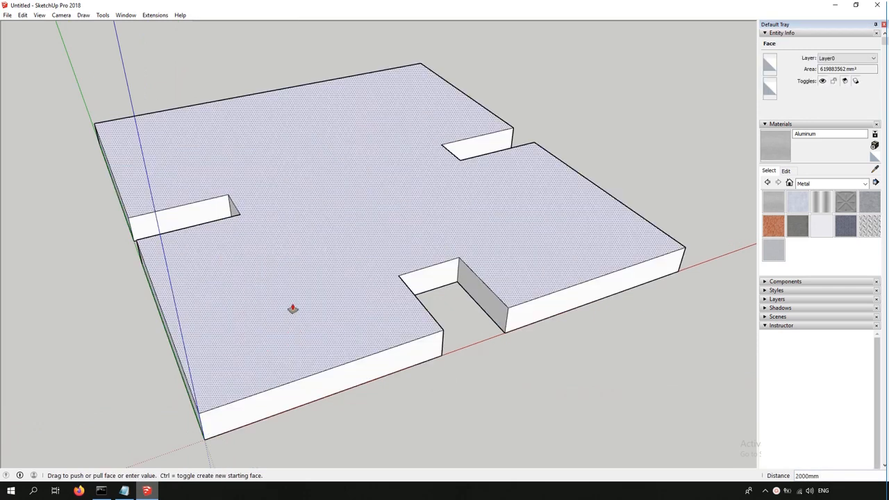
text(30m)
key(Return)
Select the whole extruded building mass and make it a group.
key(space)
middle_drag(283, 352, 314, 351)
triple_click(314, 351)
scroll(314, 353, down, 3)
key(g)
scroll(290, 210, up, 3)
Inside the building group, copy the top face and offset its outline 230 mm inward.
double_click(290, 209)
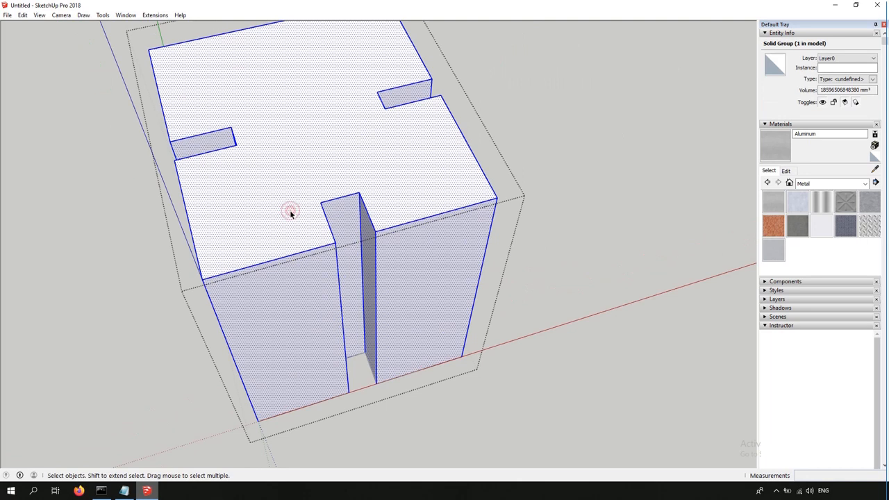
click(255, 223)
key(f)
scroll(255, 223, up, 2)
click(179, 309)
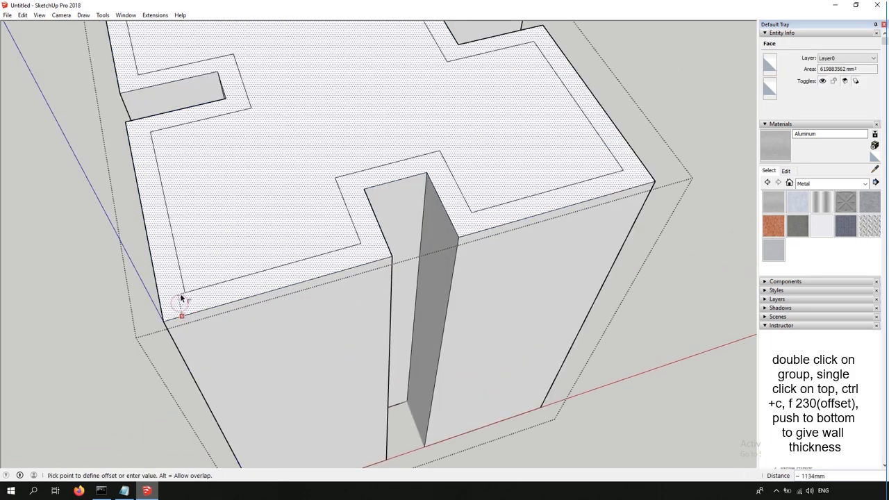
text(230)
key(Return)
Push the inner top face down 30000 mm to hollow out the building, leaving only the outer walls.
key(p)
scroll(208, 288, up, 2)
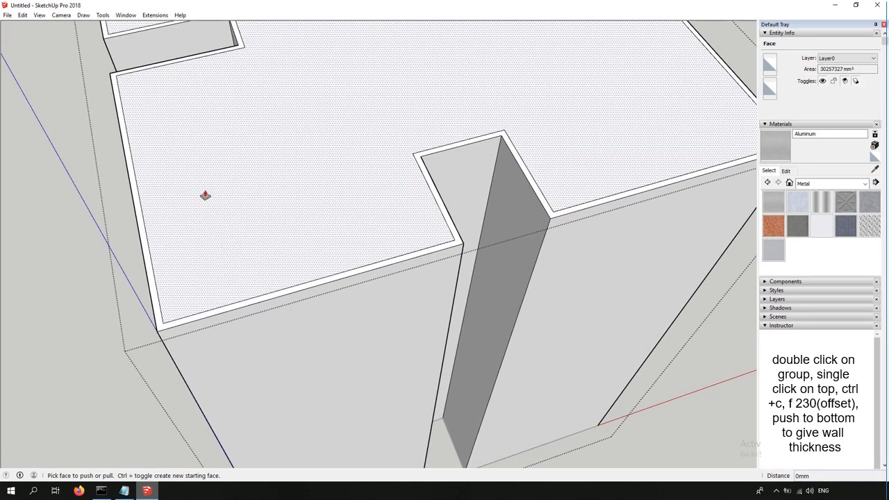
click(206, 198)
text(30000)
key(Return)
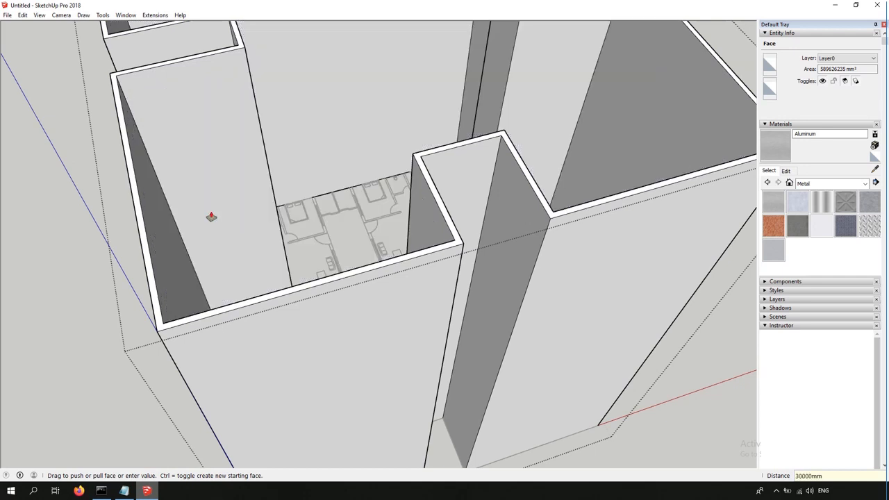
Leave the group and paste the copied top face onto the walls, aligned to the building's corner.
key(space)
click(8, 304)
key(ctrl+v)
click(150, 334)
scroll(150, 334, up, 3)
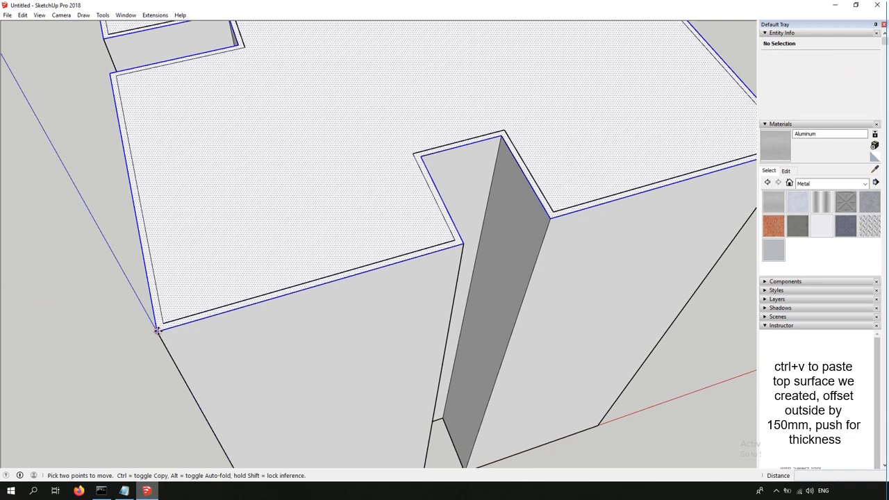
Offset the pasted top face's outline 150 mm outward.
key(f)
click(158, 332)
text(150)
key(Return)
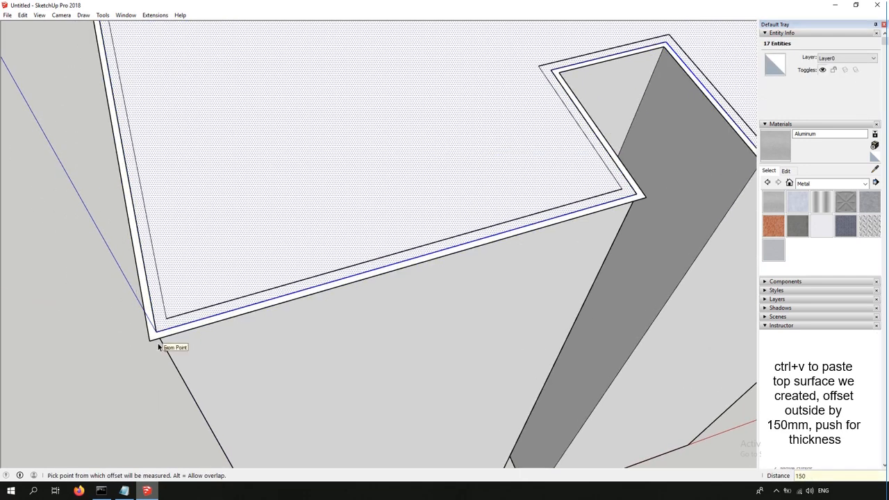
key(space)
key(ctrl+t)
triple_click(198, 268)
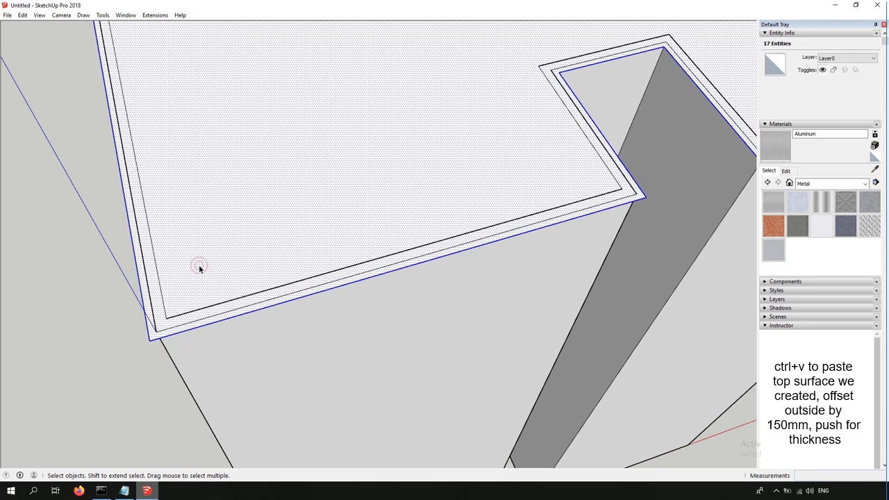
ctrl+shift+click(199, 265)
key(Delete)
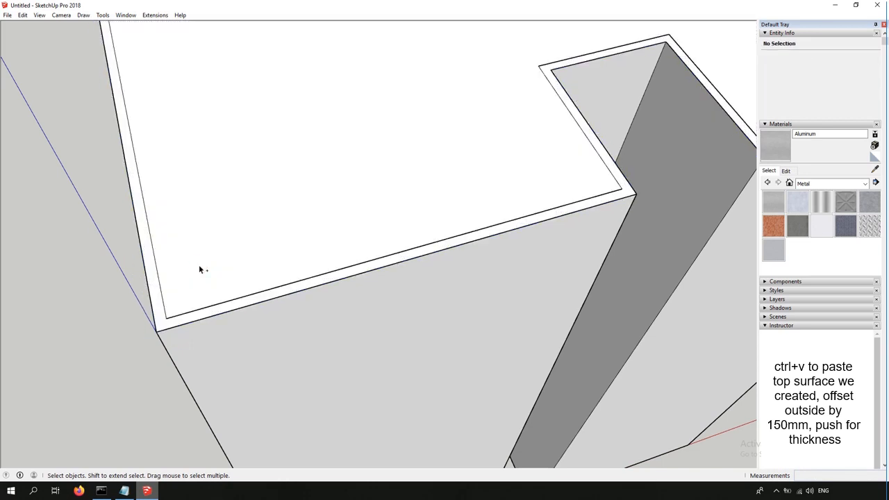
key(ctrl+z)
Delete the inner outline edges of the pasted surface so the slab is a single face.
double_click(199, 266)
ctrl+shift+click(199, 266)
scroll(200, 268, down, 3)
key(Delete)
middle_drag(216, 289, 276, 227)
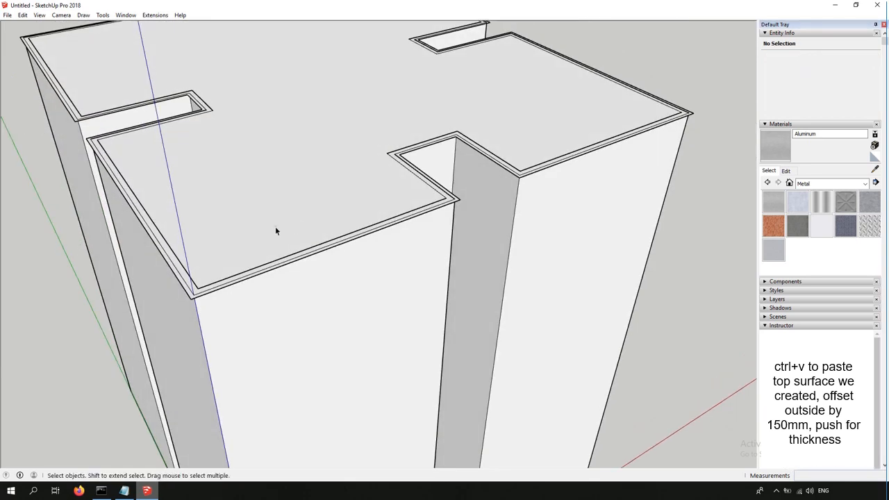
Extrude the roof slab face by 150 mm and make the slab a group.
scroll(229, 268, up, 2)
click(220, 279)
key(p)
click(201, 267)
text(15)
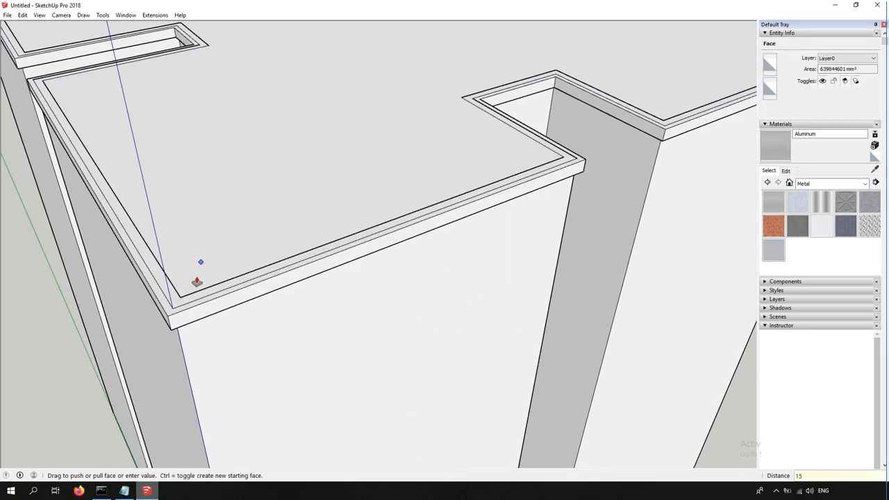
text(0)
key(Return)
key(space)
triple_click(197, 278)
key(ctrl+g)
Copy the slab group 3 m down along the blue axis and repeat it for 10 copies.
key(m)
middle_drag(216, 293, 230, 211)
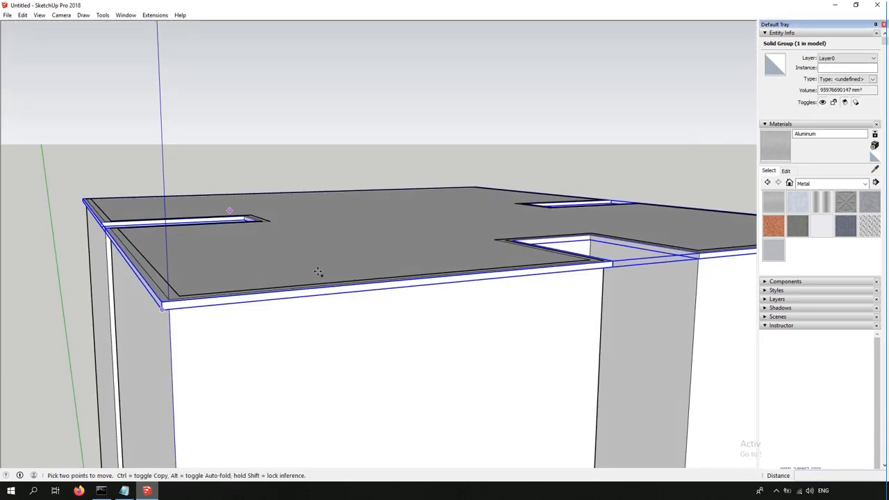
click(369, 345)
key(ctrl)
text(3)
key(Return)
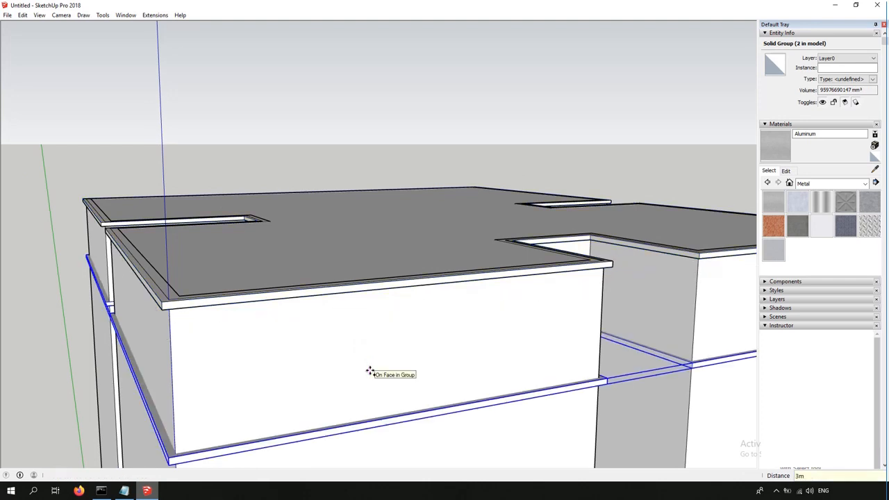
text(x10)
key(Return)
key(space)
key(ctrl+t)
Inside the top slab group, offset the outline inward to the wall line and again further inward for the parapet.
middle_drag(290, 311, 285, 427)
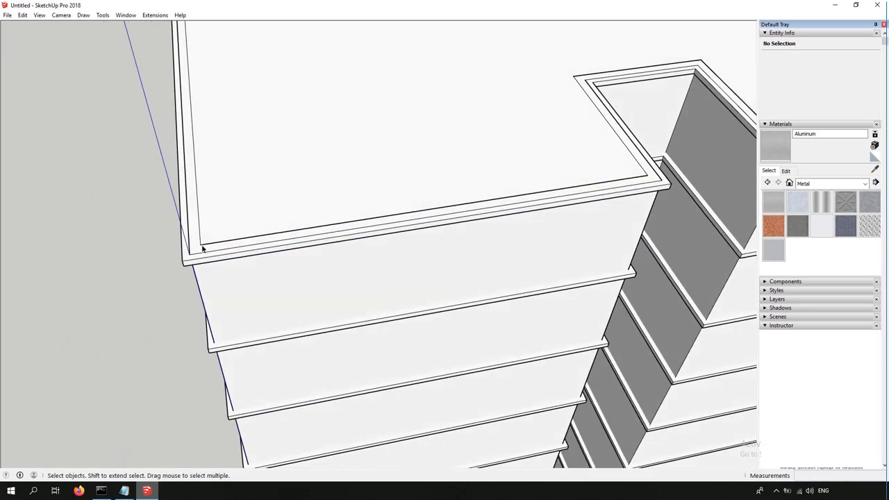
double_click(259, 180)
scroll(208, 251, up, 5)
key(f)
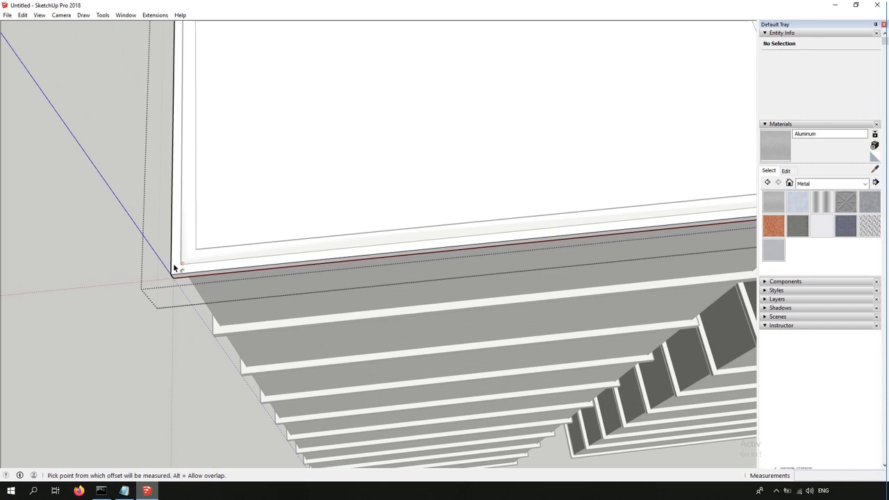
scroll(239, 233, up, 4)
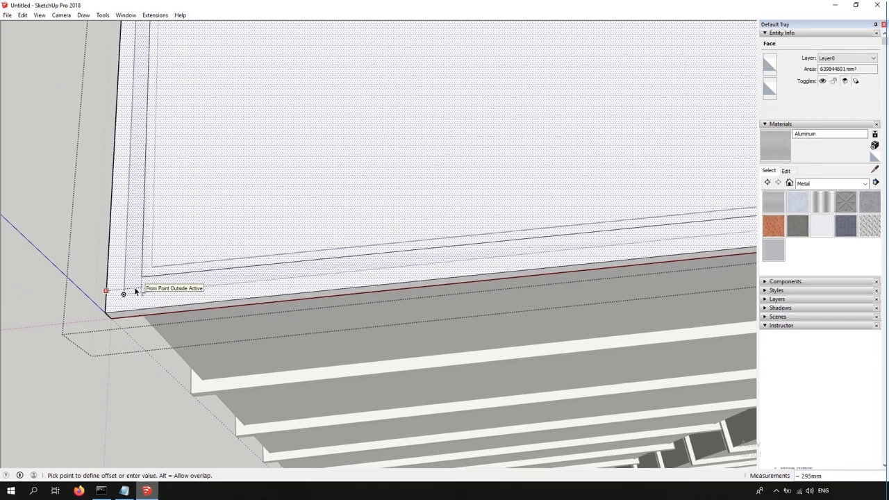
click(111, 295)
click(147, 291)
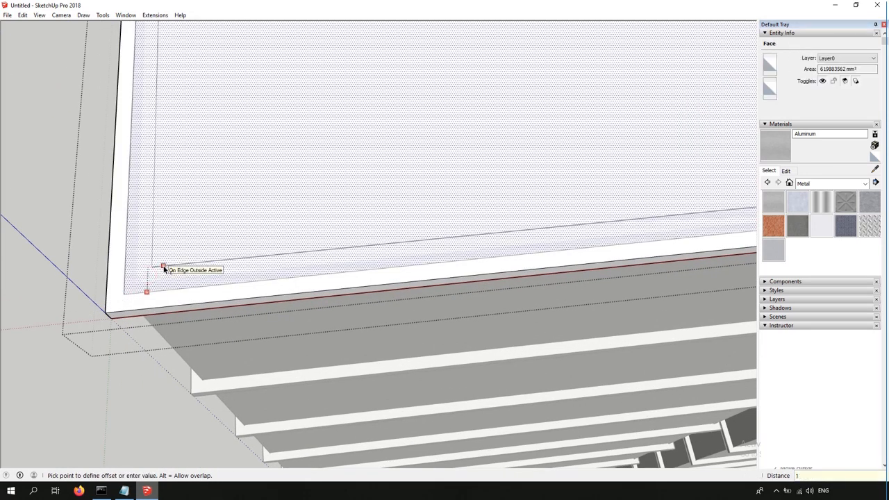
click(164, 268)
Extrude the parapet ring about 1226 mm above the top slab.
key(p)
click(139, 268)
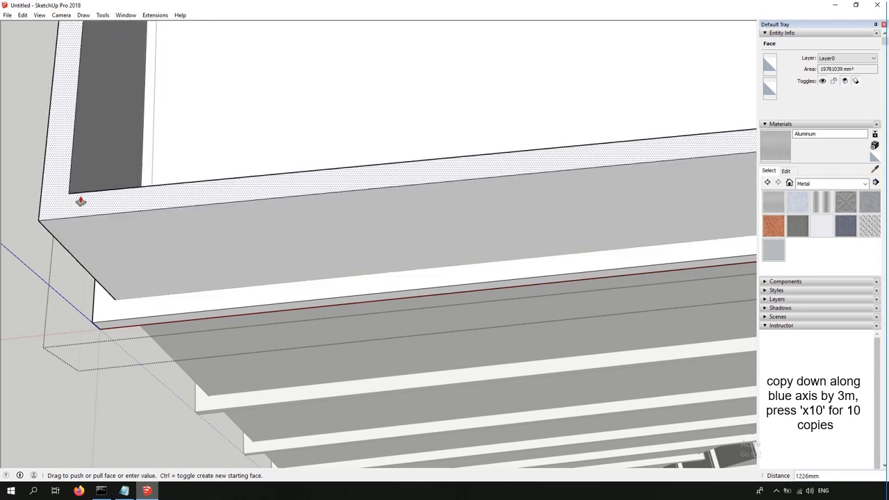
click(80, 201)
key(space)
Hide the lowest slab at the base of the building to expose the CAD floor plan.
scroll(195, 305, down, 5)
middle_drag(194, 308, 394, 1)
scroll(359, 349, up, 5)
scroll(398, 284, up, 5)
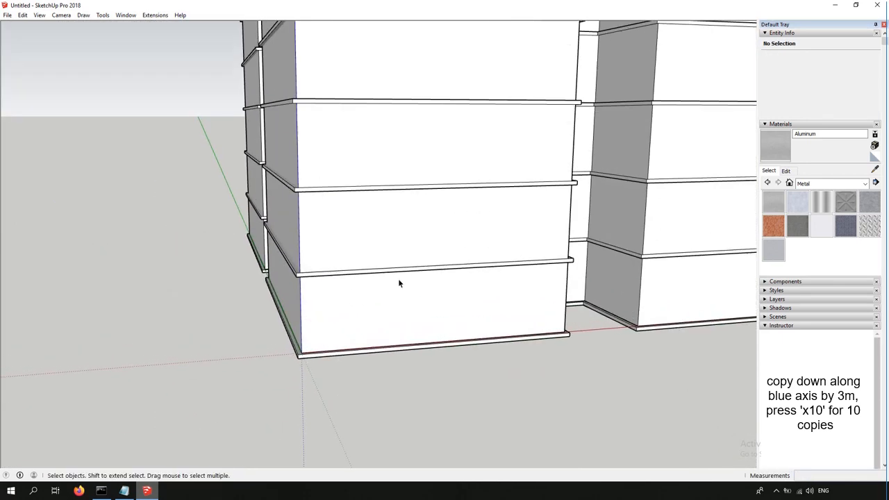
middle_drag(364, 239, 415, 278)
scroll(417, 312, down, 5)
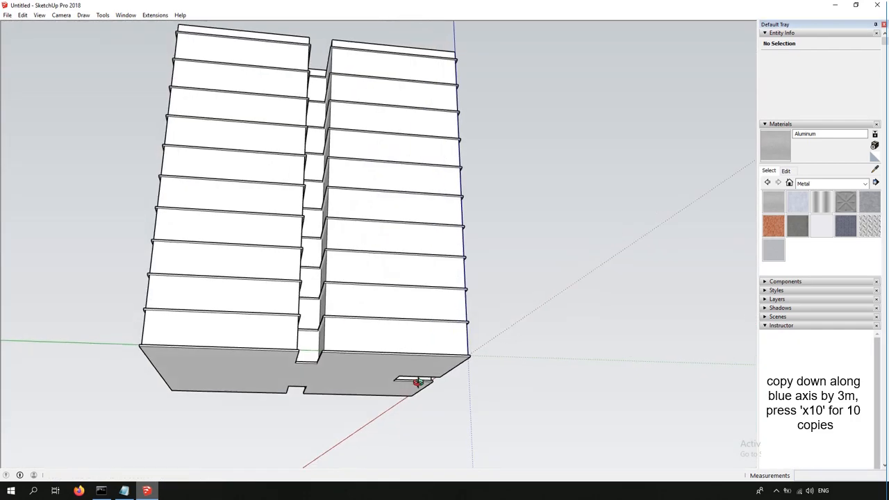
scroll(213, 354, up, 3)
right_click(212, 353)
click(261, 204)
scroll(209, 278, up, 6)
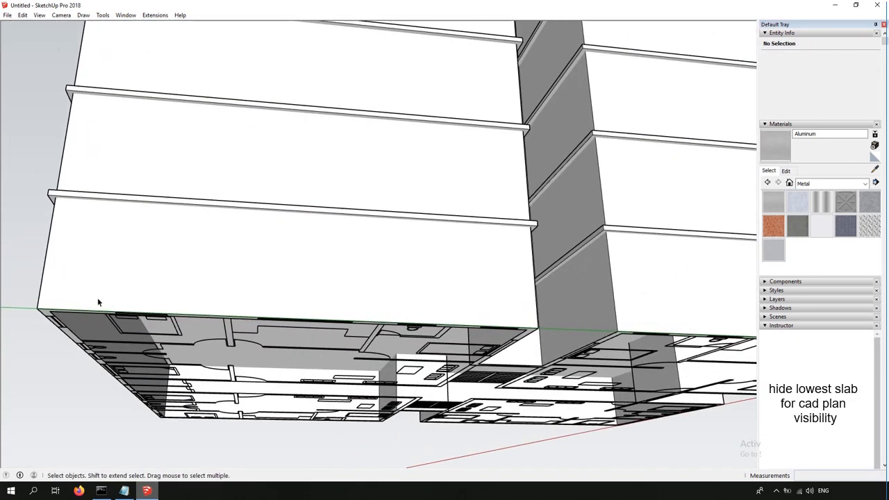
Draw reference lines up the ground-floor wall from its base, 900 mm high and a further 1200 mm above that.
middle_drag(165, 269, 188, 307)
scroll(191, 306, up, 4)
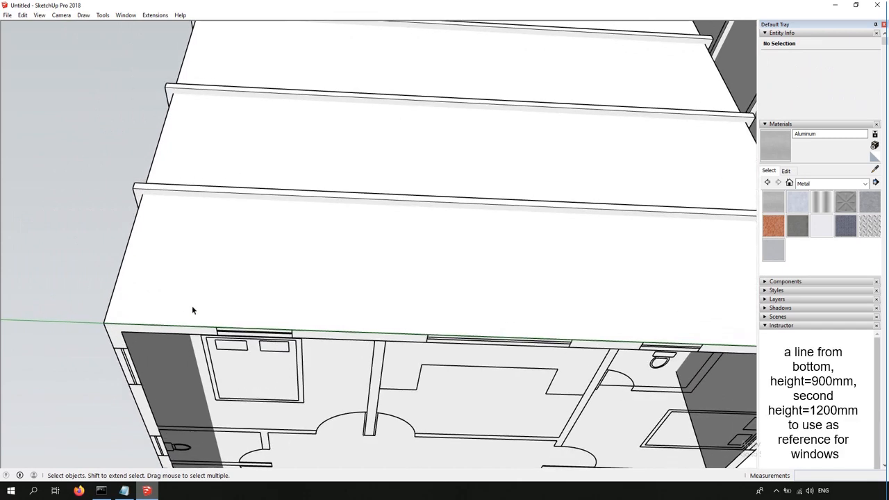
key(l)
click(114, 341)
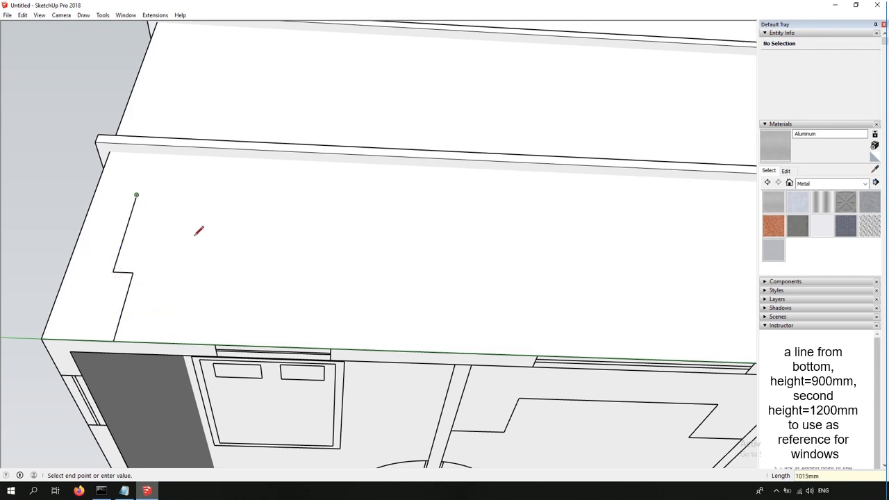
Draw a rectangle on the ground-floor wall face beside the plan's corner bedroom window.
click(212, 220)
click(331, 280)
key(space)
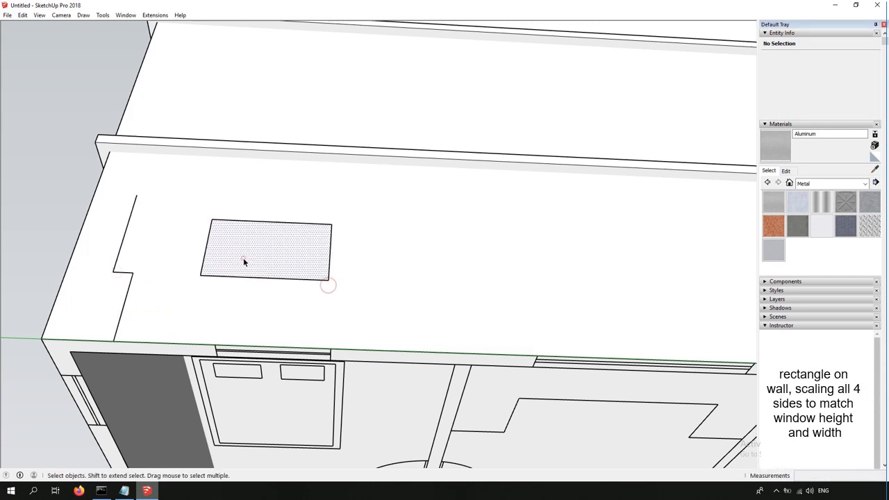
Scale the rectangle's four sides to match the bedroom window's width in the plan and the sill and head reference heights.
click(243, 258)
key(s)
drag(206, 245, 216, 349)
drag(330, 250, 331, 315)
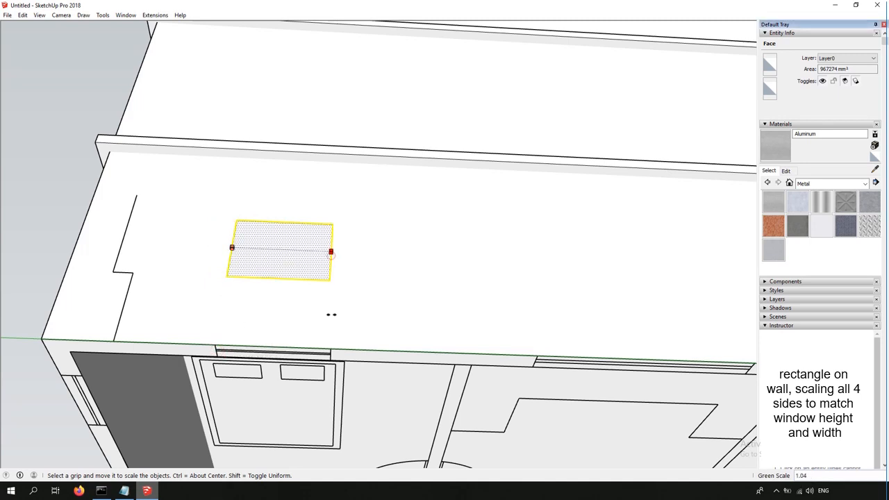
drag(281, 279, 157, 270)
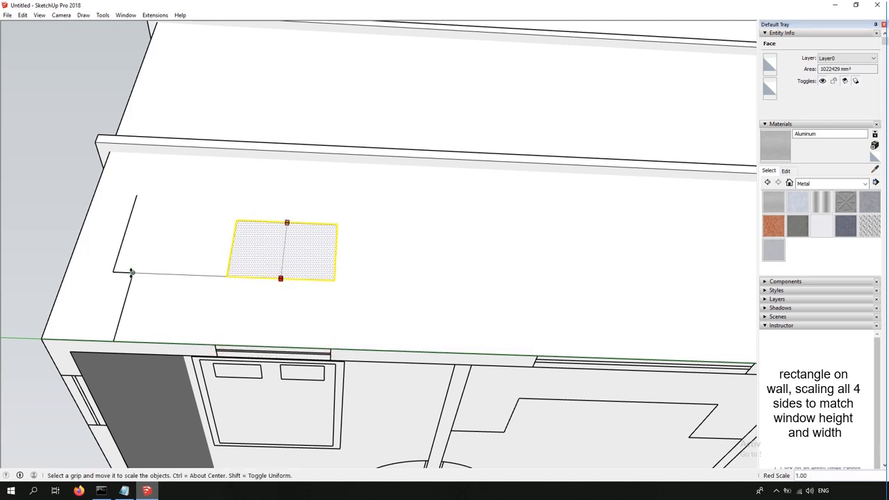
drag(288, 223, 145, 191)
click(137, 195)
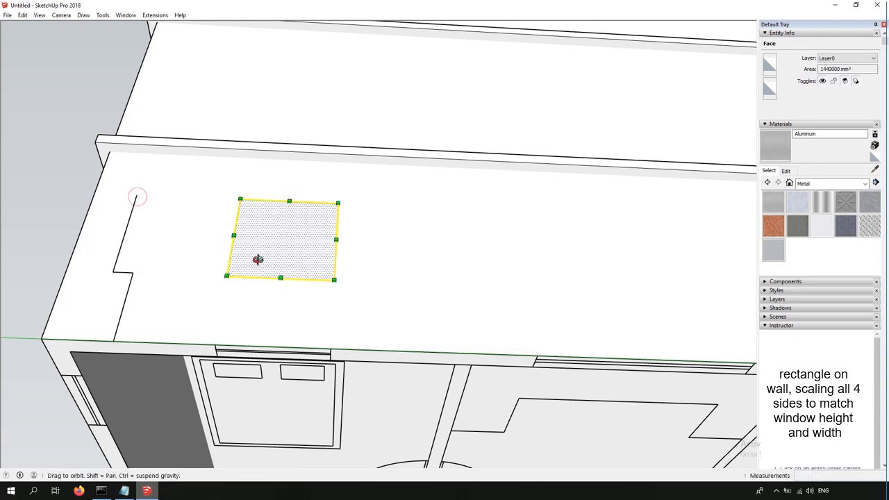
Delete the height reference lines from the wall.
middle_drag(257, 259, 226, 187)
key(space)
triple_click(123, 259)
key(Delete)
Extrude the window rectangle into a cutting box and make the box a separate group.
middle_drag(313, 248, 197, 238)
key(p)
click(151, 256)
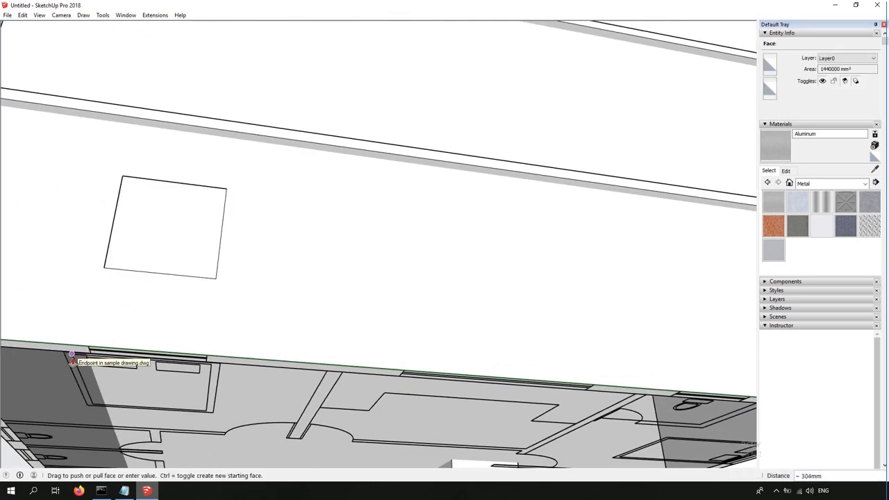
middle_drag(73, 361, 194, 192)
click(212, 216)
click(218, 212)
key(space)
triple_click(218, 206)
key(ctrl+g)
Copy the window box about 4.5 m along the wall, aligning it to the end of the plan's next, wider window.
scroll(232, 345, up, 2)
key(m)
scroll(289, 391, up, 2)
key(ctrl)
click(268, 363)
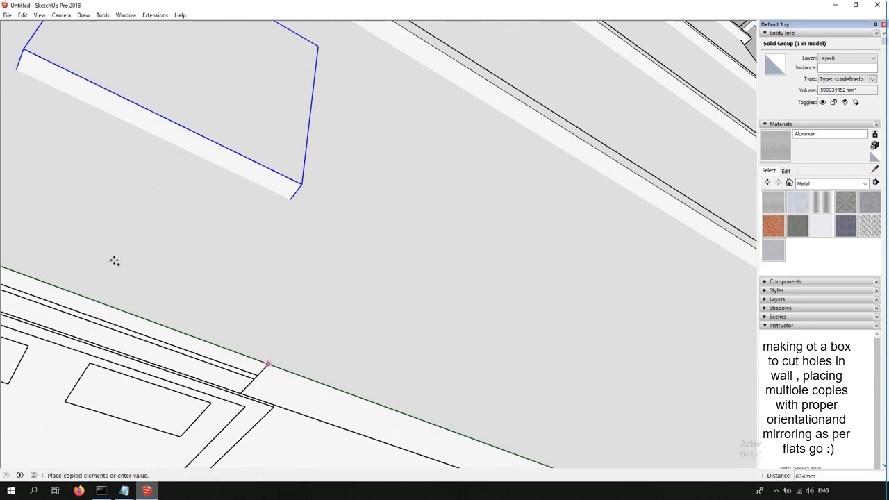
scroll(87, 254, down, 2)
scroll(313, 304, down, 3)
scroll(368, 369, up, 4)
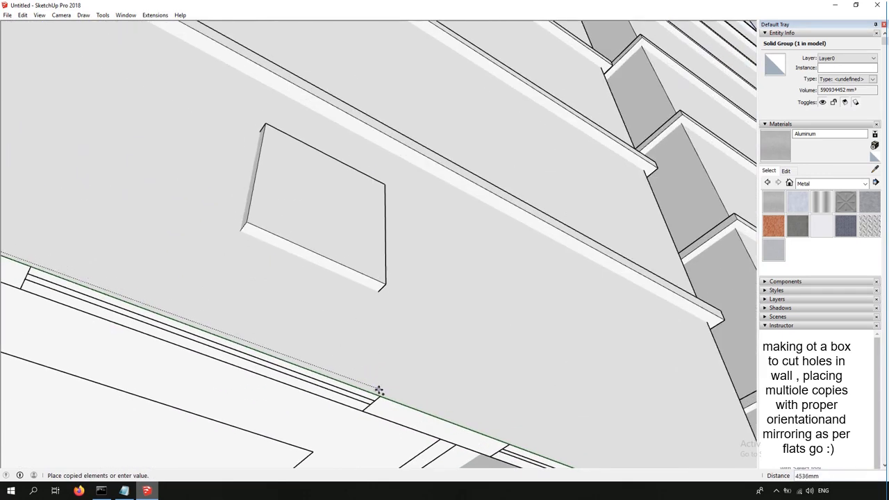
click(380, 396)
Scale the copied box horizontally to match the width of the wider window in the plan.
key(s)
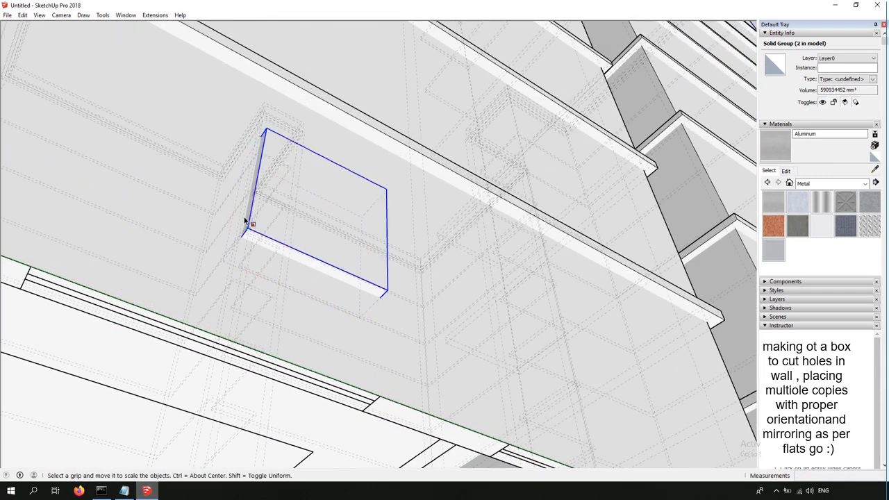
click(248, 194)
click(373, 250)
key(space)
scroll(471, 397, down, 2)
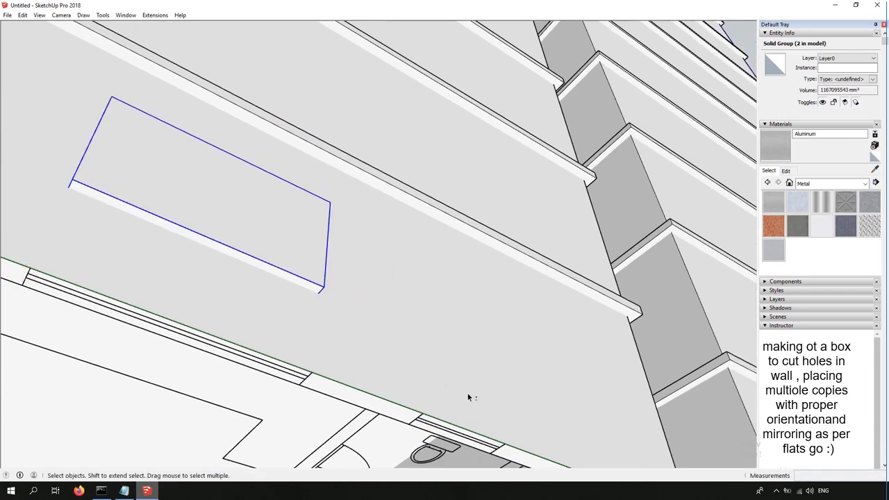
middle_drag(470, 396, 269, 409)
scroll(264, 278, down, 5)
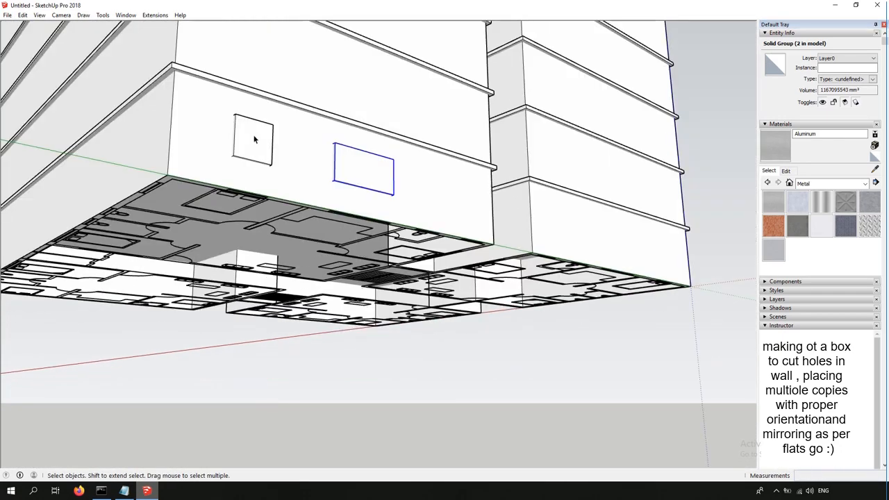
Copy the original window box about 9.1 m along the wall, aligning it to the end of the plan's window nearest the far corner.
click(254, 139)
scroll(270, 188, up, 4)
key(m)
mouse_move(270, 189)
middle_down()
mouse_move(252, 126)
mouse_move(264, 187)
middle_up()
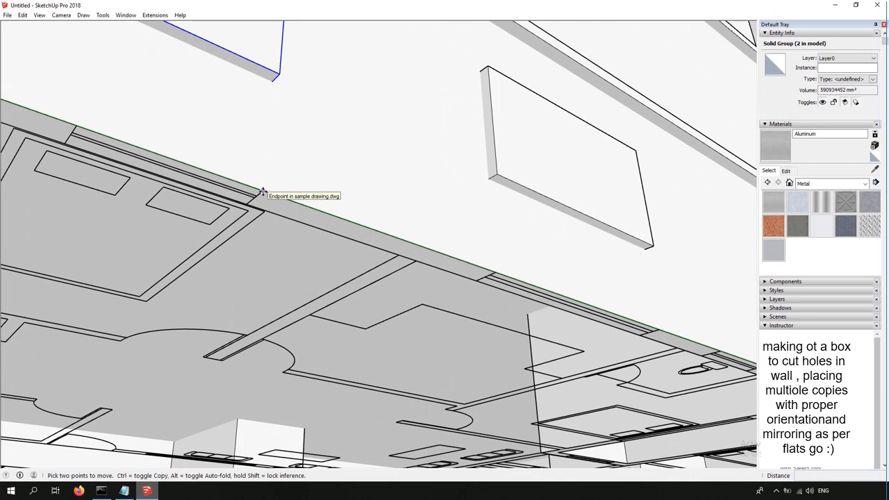
scroll(417, 224, down, 3)
scroll(675, 334, up, 5)
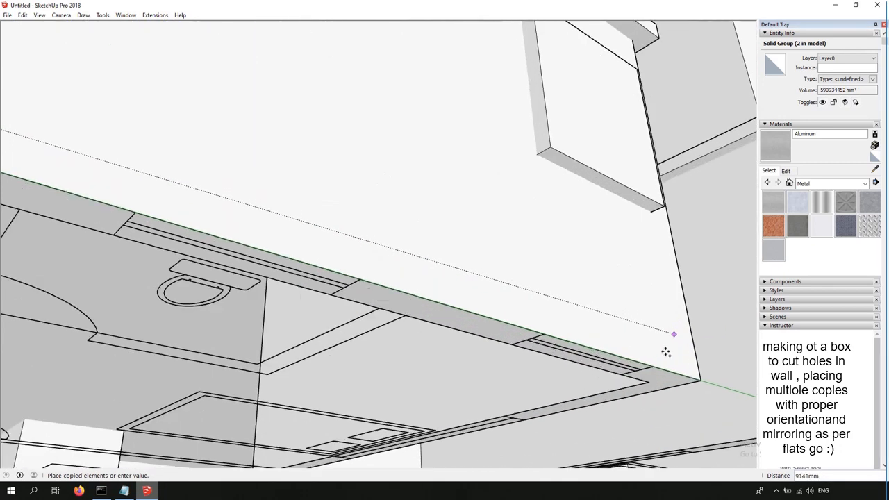
click(648, 370)
Scale the copied window box along the green axis to match the narrower window near the corner in the plan.
key(s)
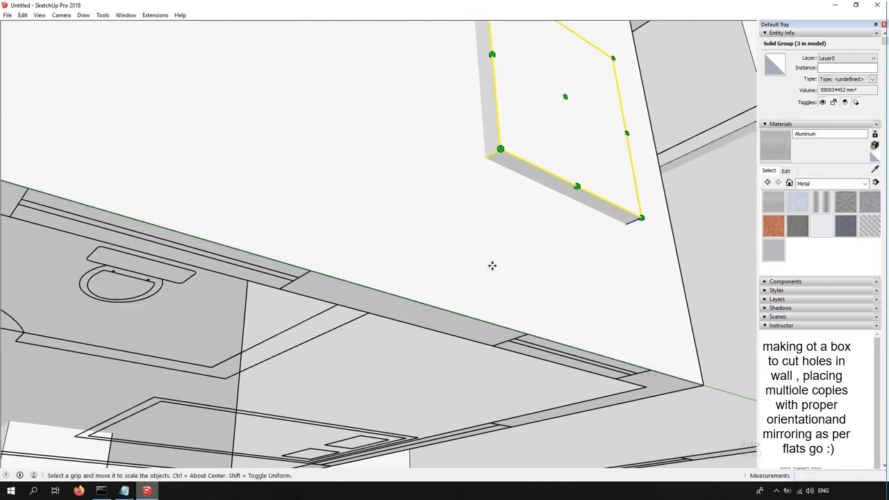
key(l)
key(s)
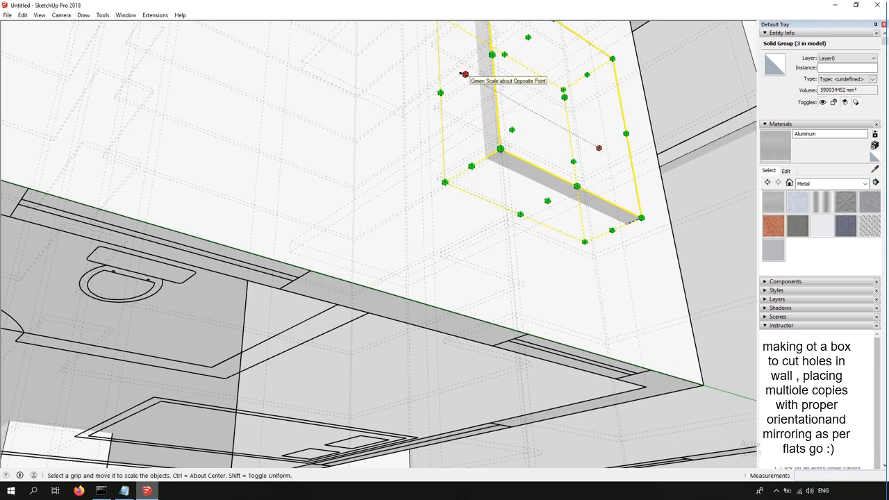
click(462, 73)
click(523, 331)
Draw vertical reference lines on the wall beside the toilet opening to mark the ventilator's bottom and top heights.
scroll(398, 270, down, 5)
middle_drag(398, 270, 399, 270)
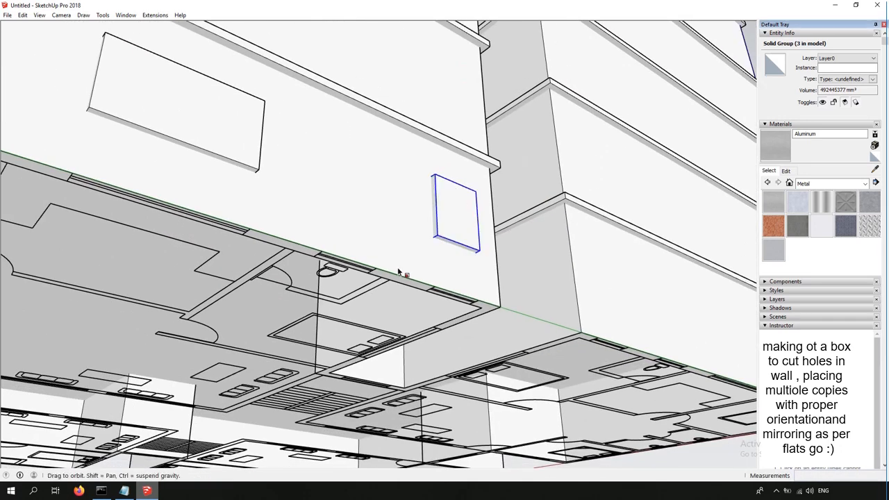
scroll(272, 238, up, 4)
key(l)
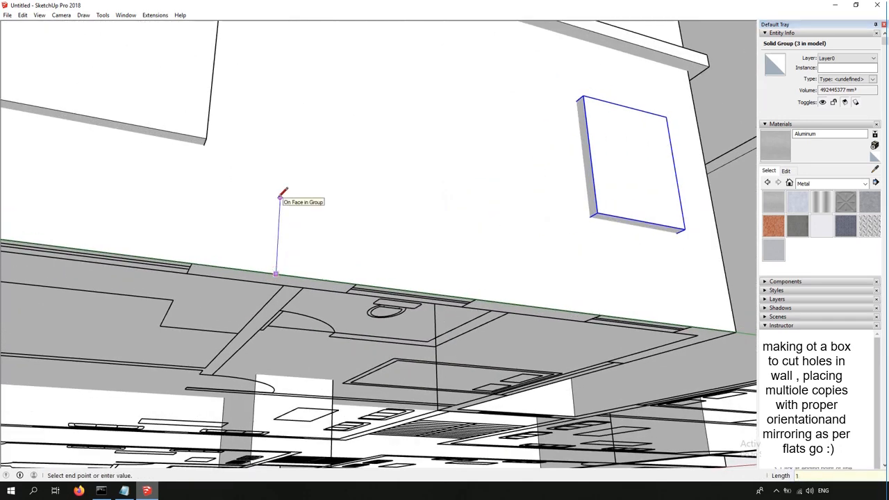
click(269, 88)
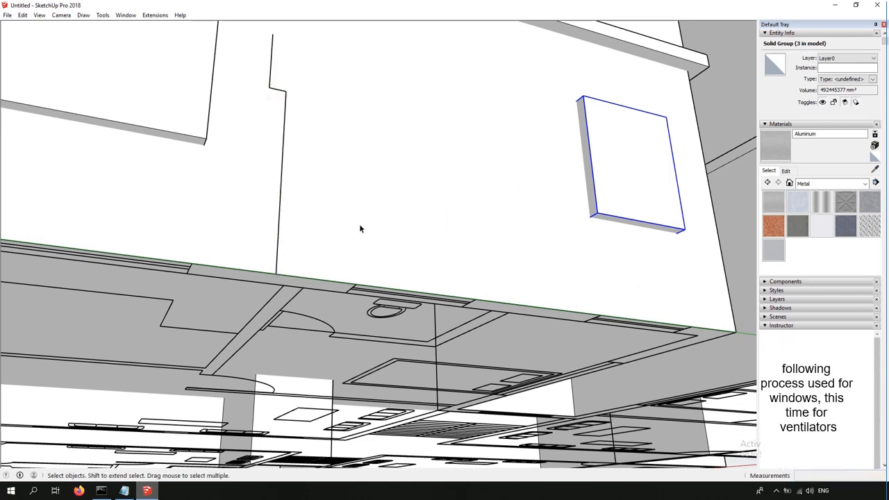
Draw a ventilator rectangle on the wall above the toilet opening and scale its height to fit the reference lines.
click(367, 44)
click(446, 126)
key(s)
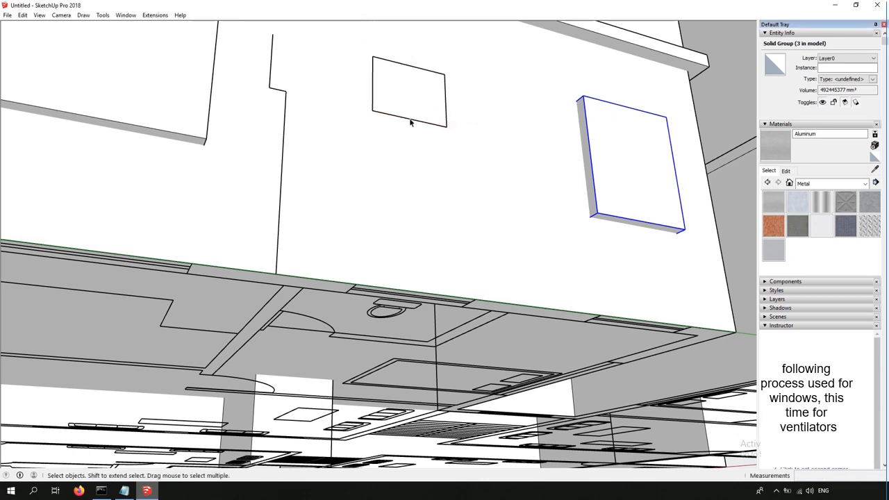
click(409, 114)
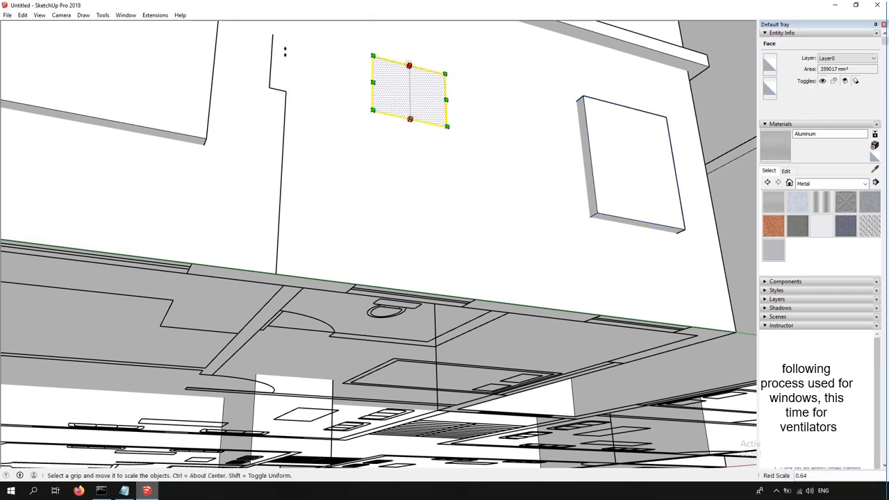
Scale both sides of the ventilator rectangle to the ends of the plan's toilet opening and delete the height reference lines.
click(374, 83)
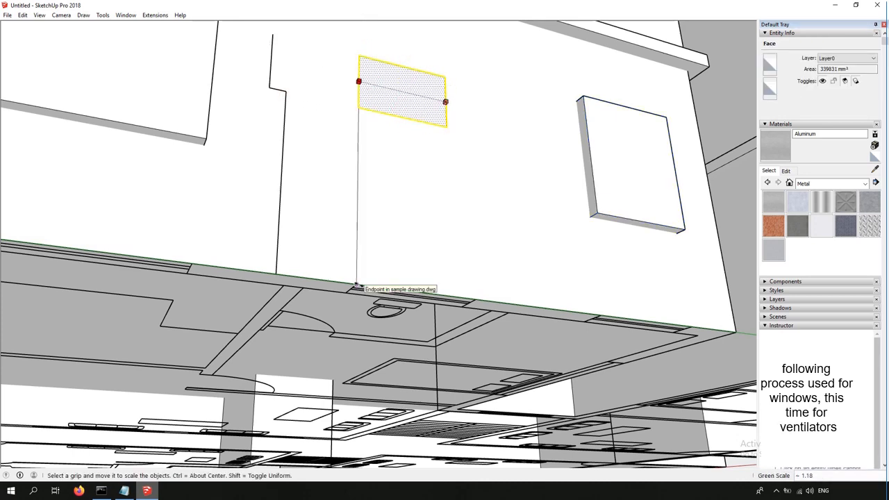
click(446, 102)
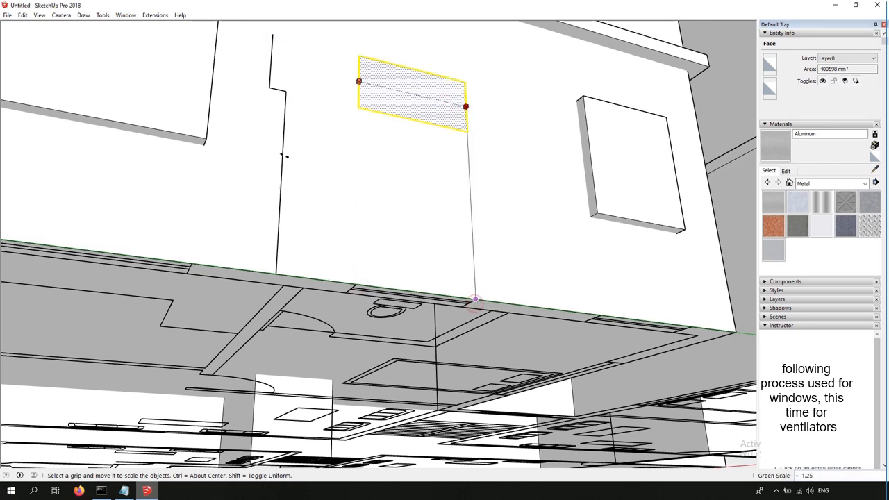
click(475, 300)
key(space)
click(284, 130)
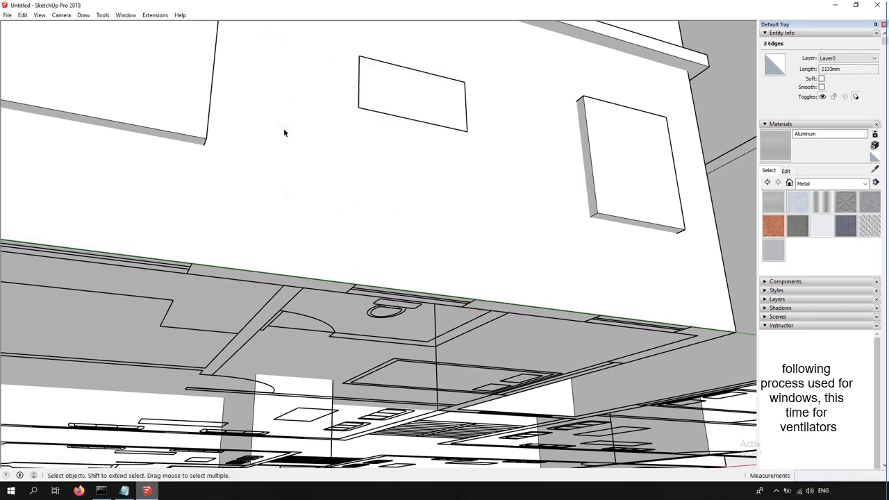
Extrude the ventilator rectangle into a cutting box and make the box a separate group.
key(p)
click(408, 114)
middle_drag(368, 261, 764, 252)
click(371, 239)
middle_drag(430, 242, 139, 233)
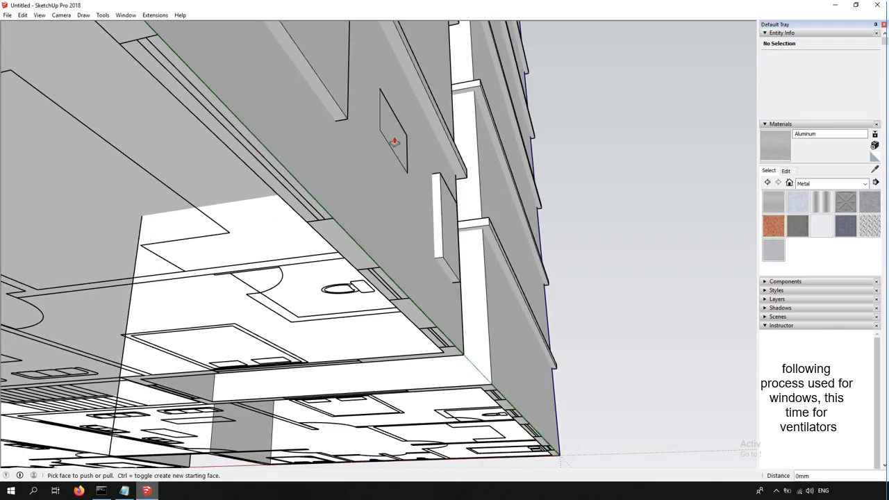
click(394, 142)
click(445, 208)
key(space)
triple_click(410, 154)
key(ctrl+g)
Mirror the four window and ventilator boxes across the middle of the recess onto the neighbouring block's wall, keeping the originals.
middle_drag(267, 278, 250, 295)
scroll(319, 207, up, 4)
middle_drag(346, 215, 315, 173)
ctrl+click(370, 204)
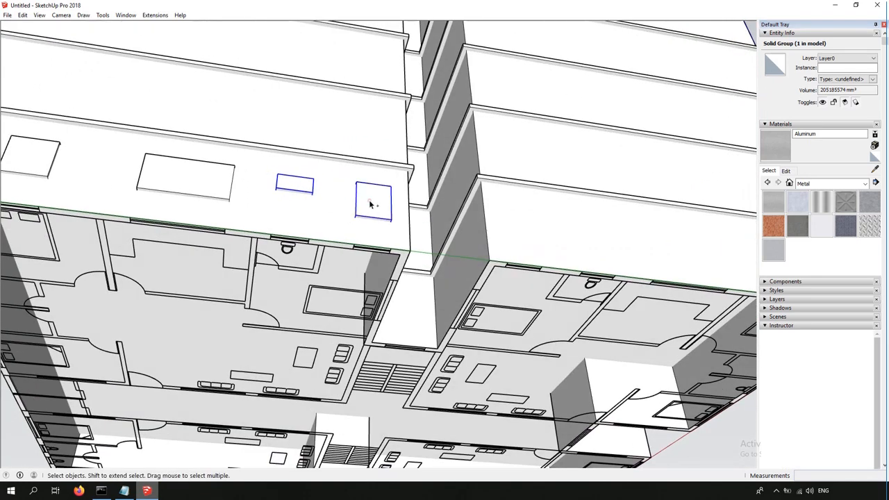
scroll(254, 189, down, 3)
middle_drag(276, 208, 221, 204)
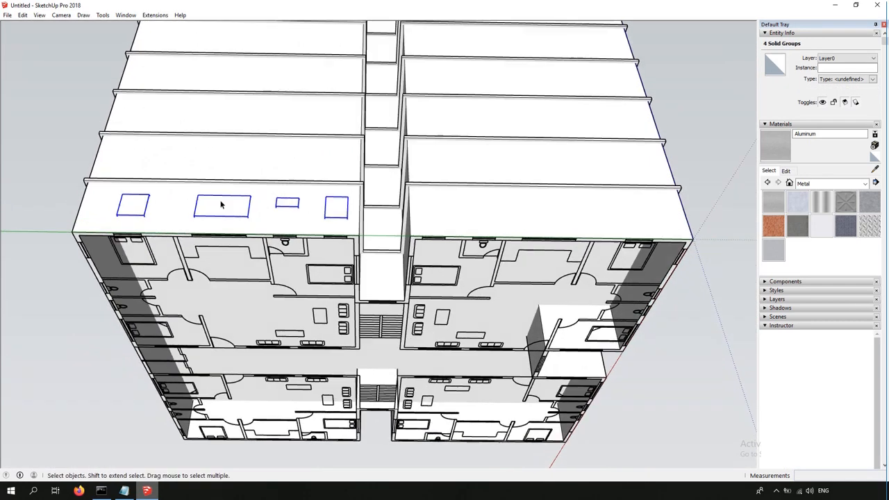
scroll(407, 245, up, 2)
click(376, 259)
middle_drag(376, 259, 346, 358)
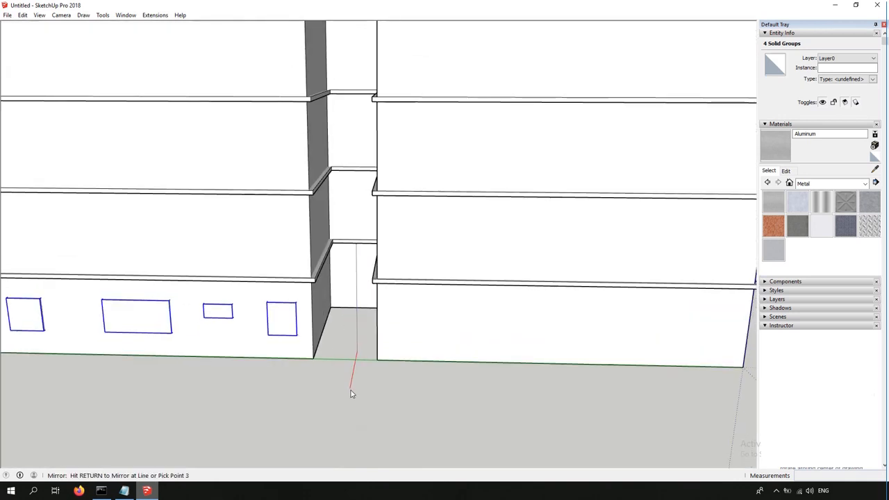
click(352, 408)
scroll(239, 318, down, 3)
middle_drag(442, 352, 383, 298)
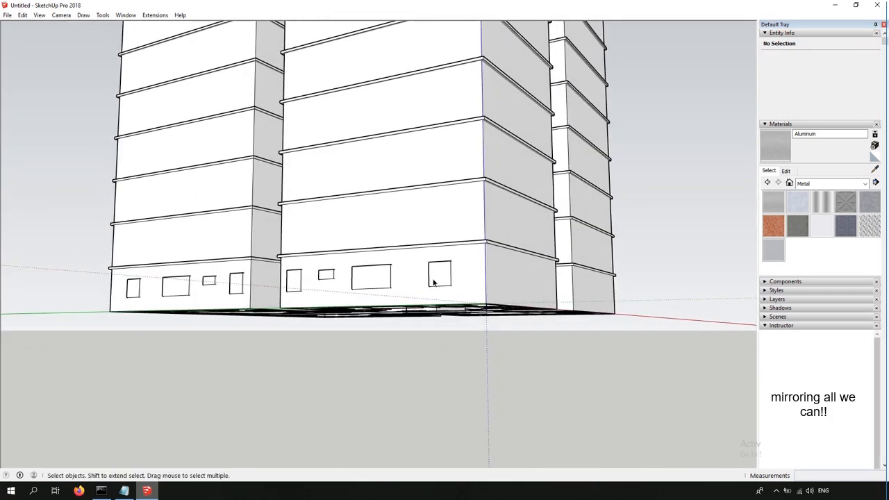
Copy the mirrored window box nearest the building corner to the end of the first window opening on the adjacent side.
scroll(435, 282, up, 2)
middle_drag(434, 282, 385, 150)
click(385, 150)
scroll(392, 202, up, 6)
key(m)
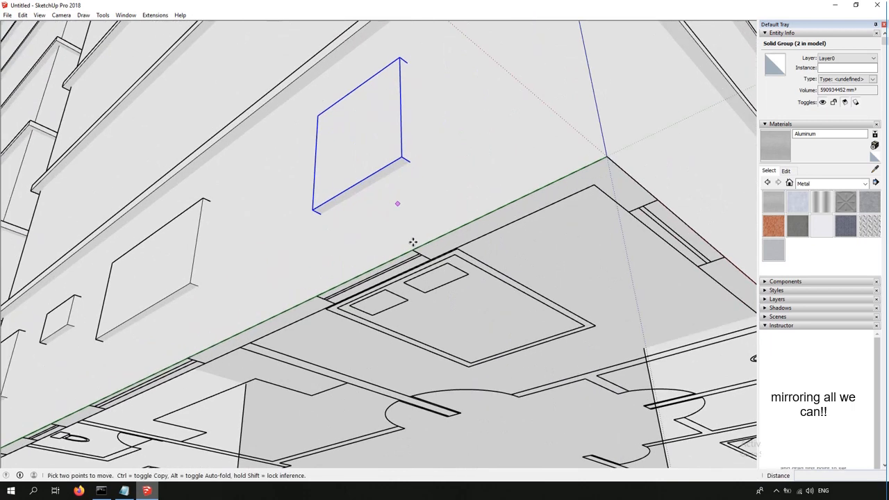
key(ctrl)
click(414, 257)
middle_drag(391, 248, 605, 248)
click(590, 253)
Rotate the copied window box about the end of the opening so it lines up with the adjacent side wall.
scroll(540, 248, up, 2)
key(q)
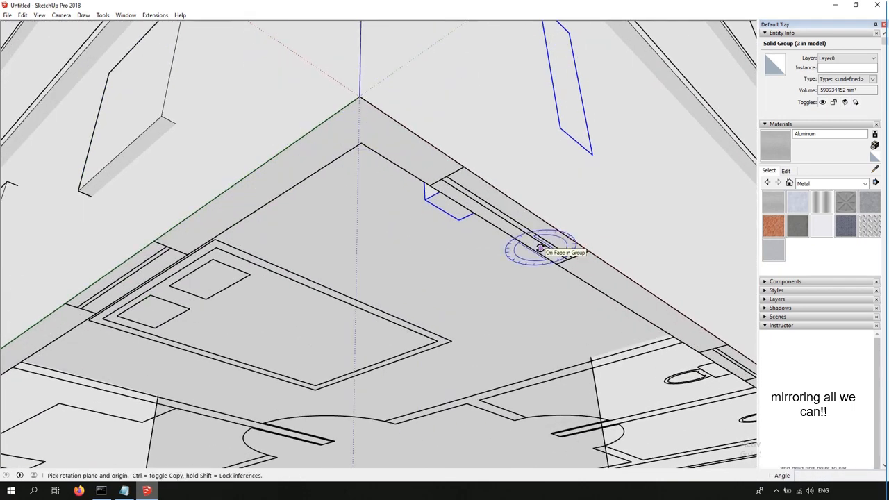
click(576, 259)
scroll(571, 236, down, 2)
key(s)
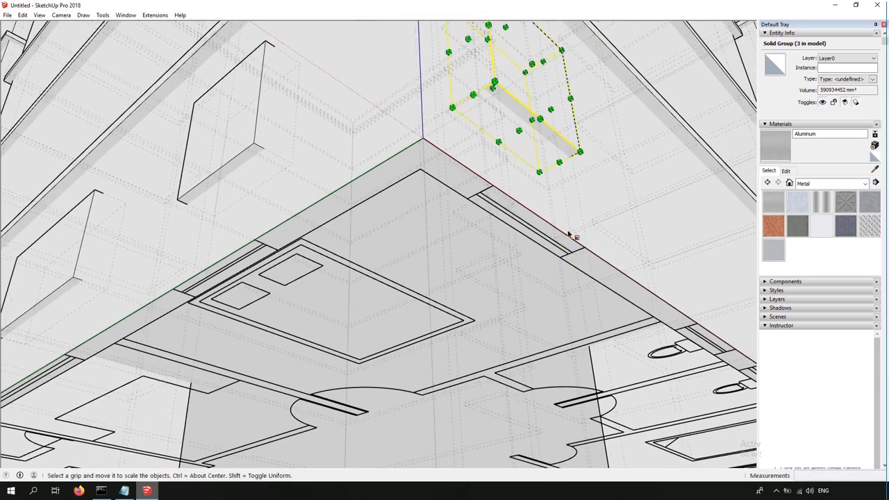
Copy the rotated window box about 7.9 m along the side wall to the end of the bedroom window opening.
key(m)
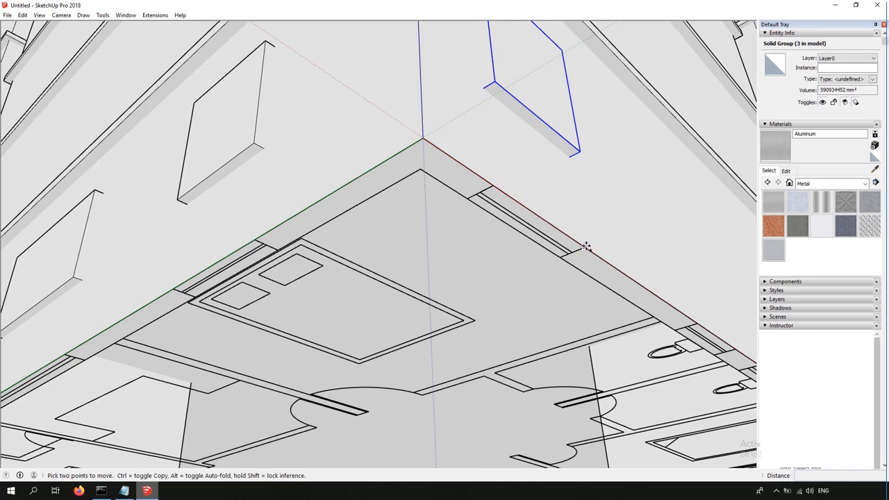
key(ctrl)
click(585, 248)
shift+middle_drag(628, 273, 132, 48)
scroll(556, 282, up, 2)
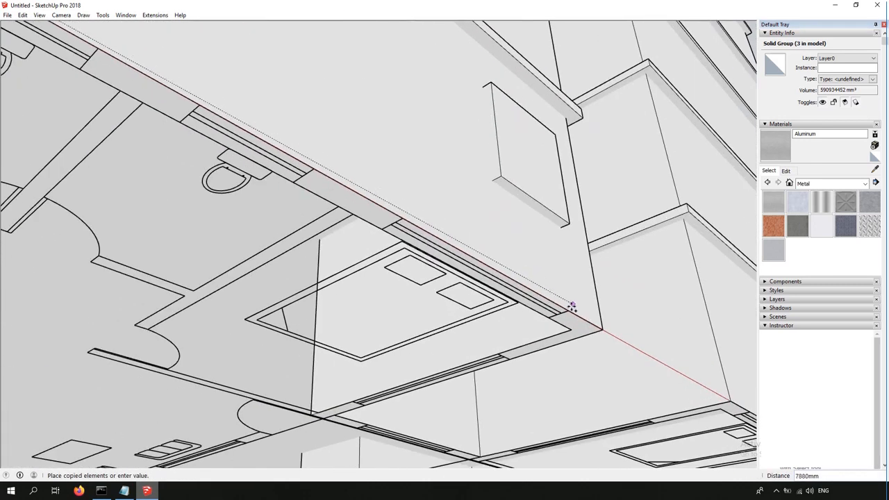
click(558, 290)
Scale the copied box along the side wall to match the wider bedroom window in the plan.
key(s)
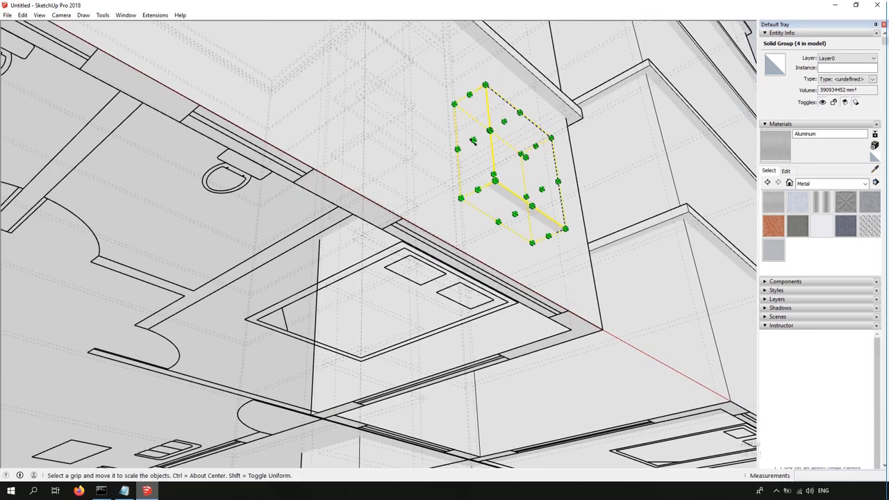
click(403, 219)
scroll(404, 220, down, 5)
shift+middle_drag(404, 219, 576, 280)
Copy the mirrored ventilator box from the first wall to the end of the side wall's first toilet opening.
key(space)
click(55, 248)
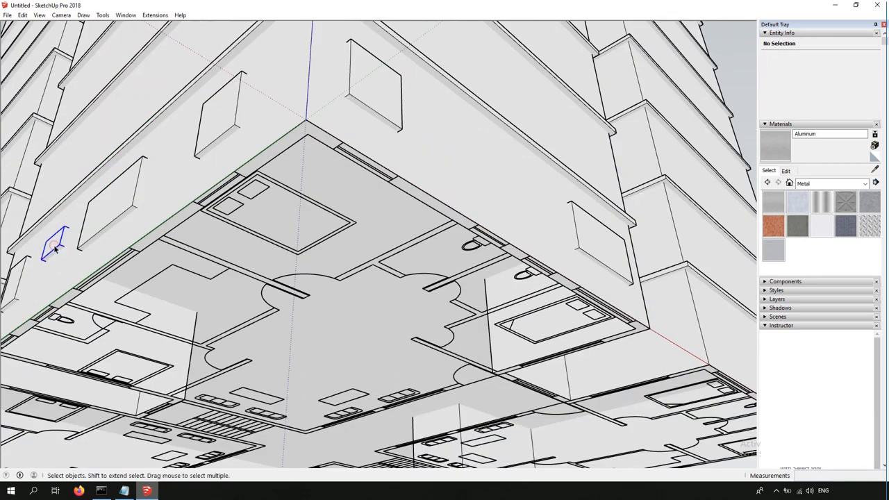
key(m)
scroll(53, 292, up, 3)
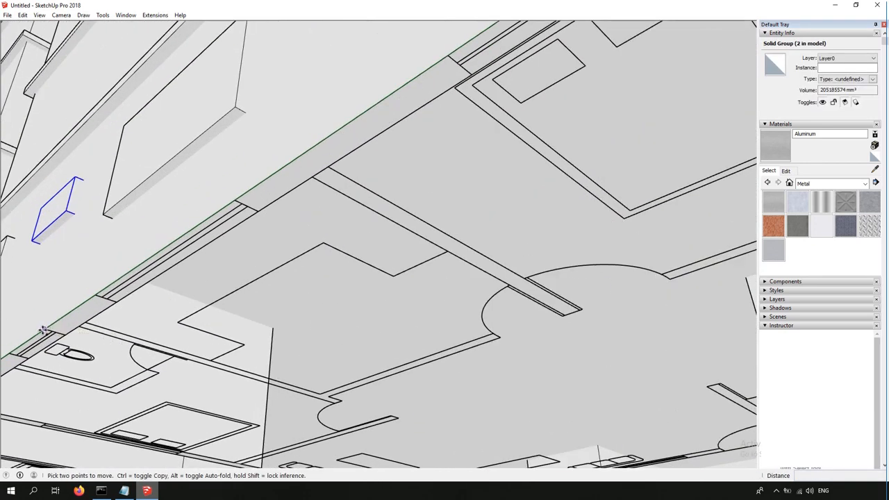
key(ctrl)
click(43, 330)
scroll(24, 261, down, 4)
shift+middle_drag(723, 216, 520, 248)
scroll(67, 276, up, 2)
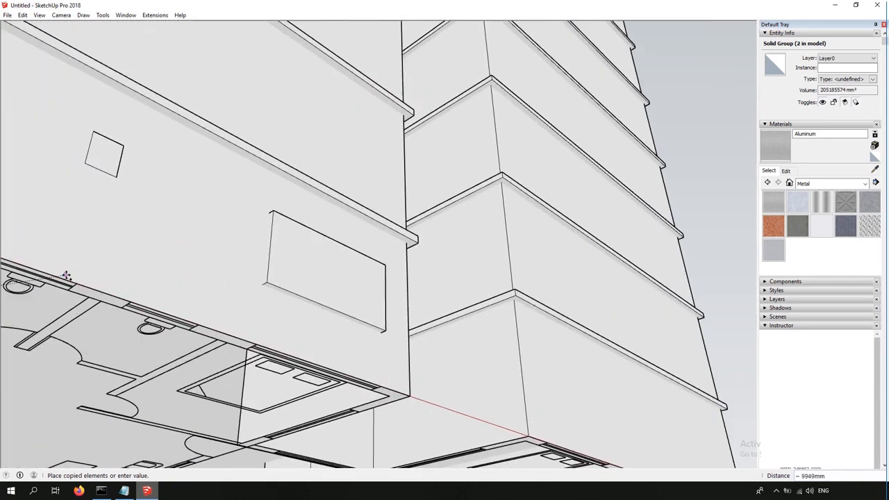
scroll(66, 275, up, 1)
click(81, 286)
Rotate the copied ventilator box 90 degrees about the end of the toilet opening to line up with the side wall.
scroll(79, 286, up, 3)
key(q)
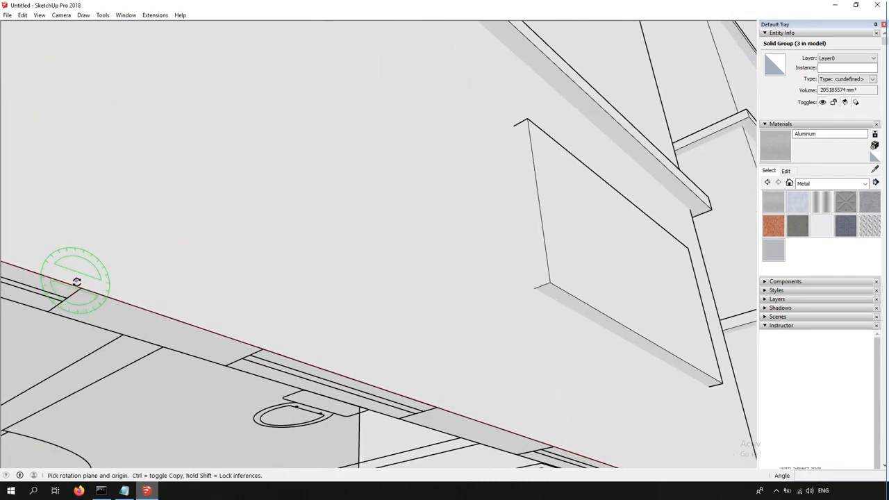
click(63, 302)
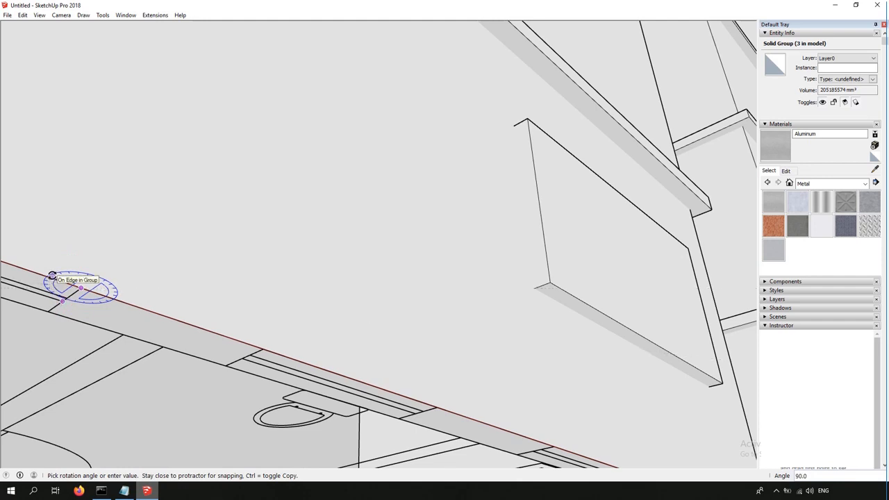
click(52, 276)
scroll(150, 296, down, 1)
middle_drag(233, 321, 176, 259)
scroll(207, 288, up, 2)
Copy the rotated ventilator box along the side wall to the end of the second toilet opening.
key(m)
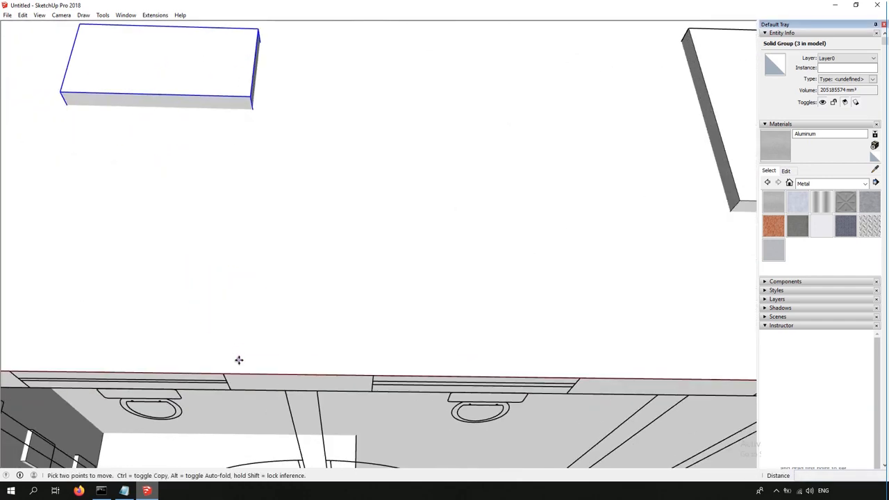
click(223, 376)
key(ctrl)
click(578, 380)
key(space)
Mirror the side wall's four window and ventilator boxes across the middle of the recess onto the neighbouring block, keeping the originals.
scroll(317, 324, down, 7)
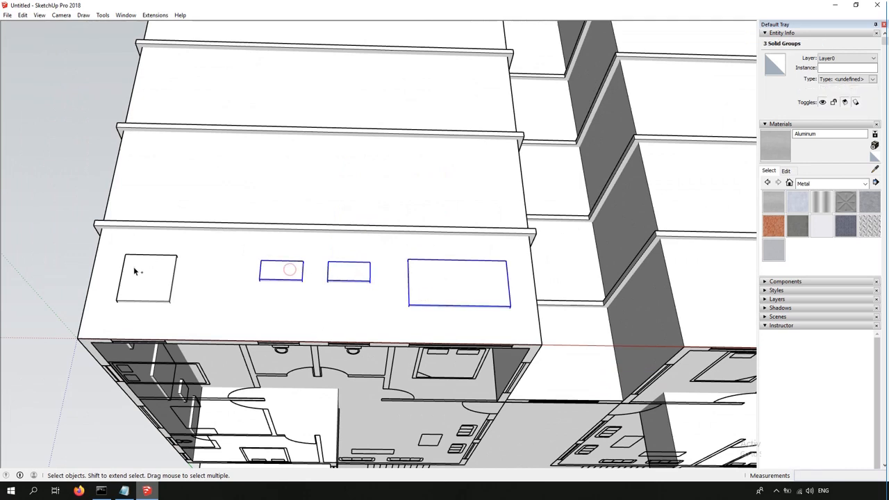
middle_drag(217, 295, 484, 469)
scroll(545, 411, up, 3)
middle_drag(544, 411, 562, 410)
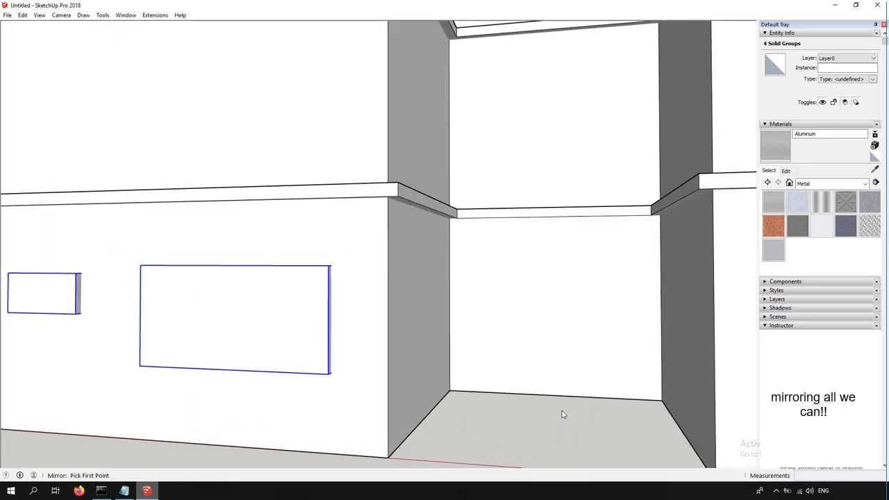
click(551, 349)
middle_drag(551, 349, 540, 381)
key(Return)
scroll(487, 347, down, 8)
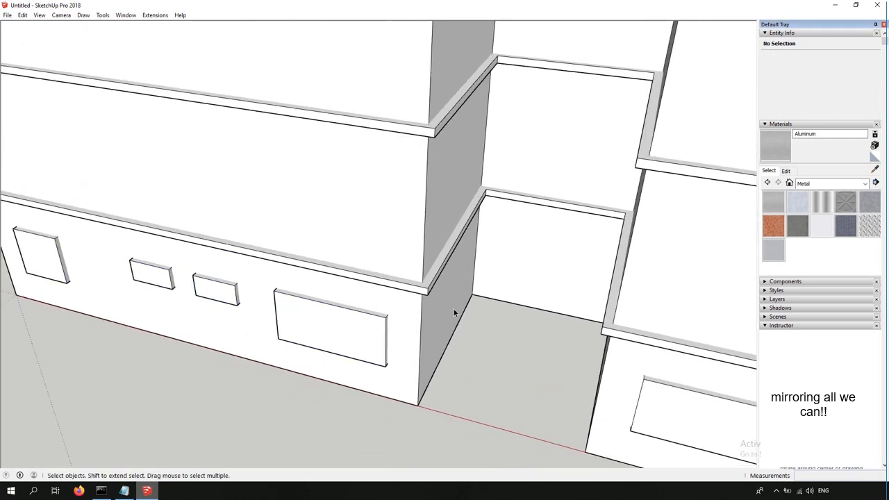
Select all eight window and ventilator boxes on this side and scale them outward from the walls by about 5.23.
click(410, 324)
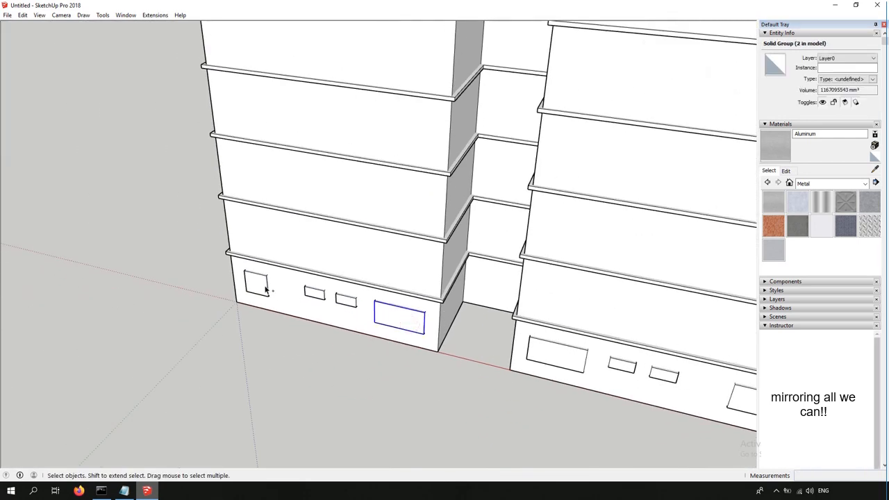
shift+click(346, 304)
middle_drag(345, 304, 485, 337)
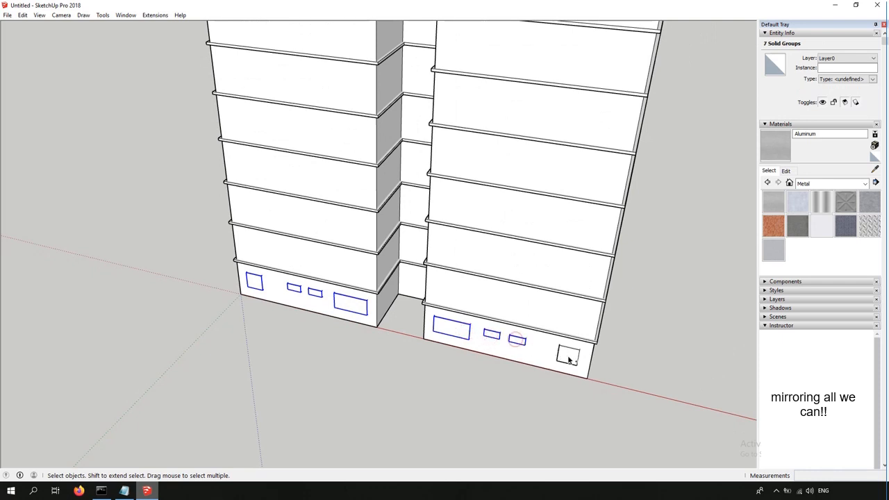
drag(402, 312, 391, 331)
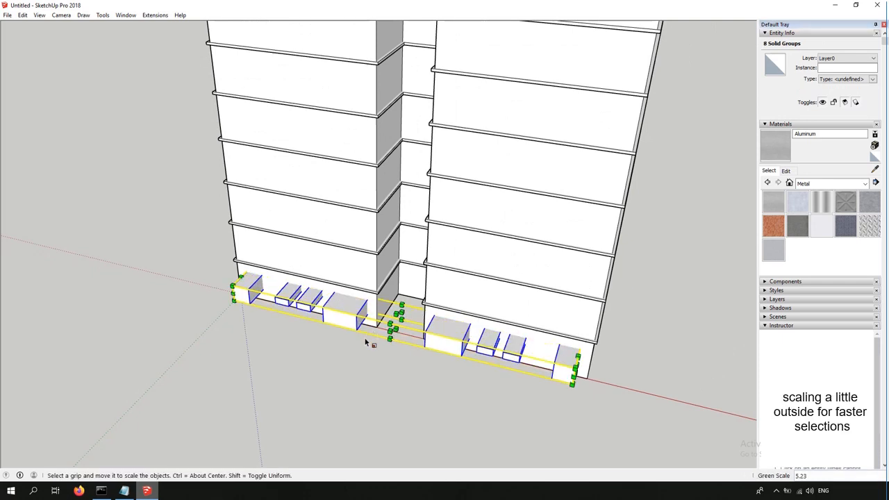
Union the eight scaled window and ventilator boxes along this facade into one solid group.
middle_drag(300, 336, 270, 339)
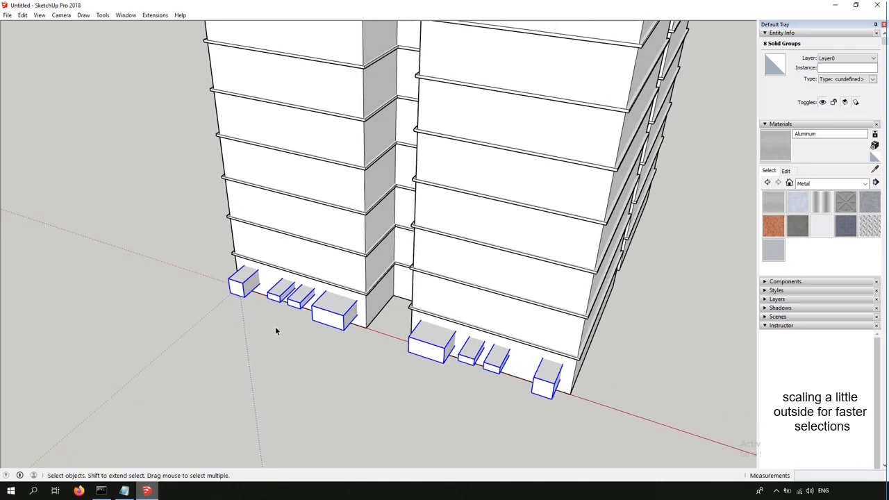
key(u)
middle_drag(449, 331, 377, 336)
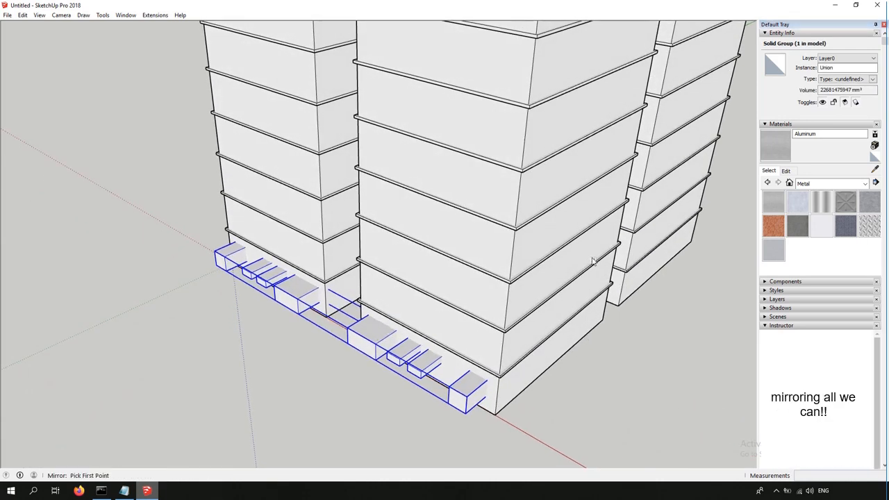
Mirror the merged boxes across the midpoint of the adjoining side's roof recess onto the opposite facade and union both groups.
middle_drag(592, 261, 282, 394)
scroll(401, 45, up, 3)
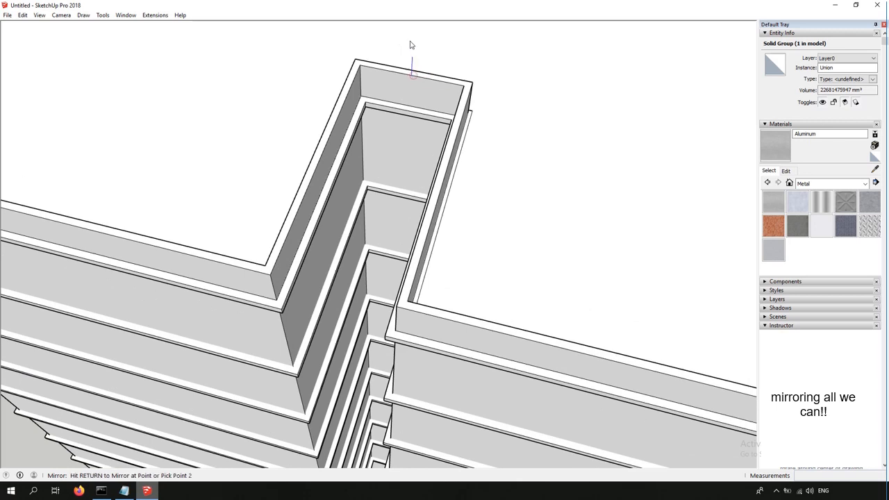
key(space)
scroll(395, 92, down, 6)
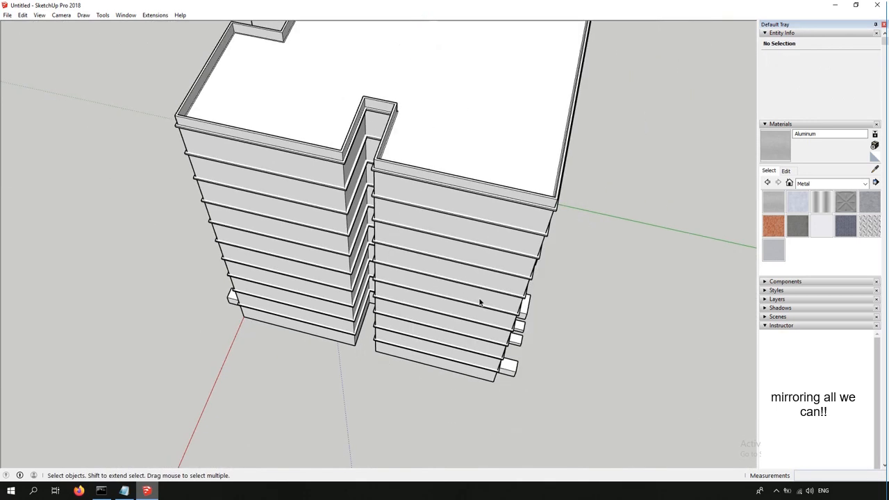
middle_drag(284, 302, 296, 334)
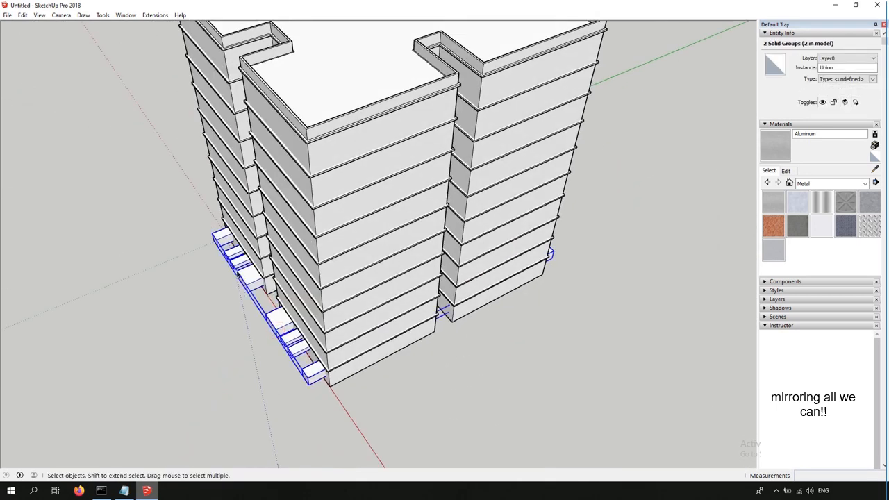
middle_drag(239, 274, 179, 220)
Scale the eight window and ventilator boxes on the adjacent facade outward from the walls and union them into one solid.
drag(266, 329, 268, 330)
middle_drag(281, 313, 314, 351)
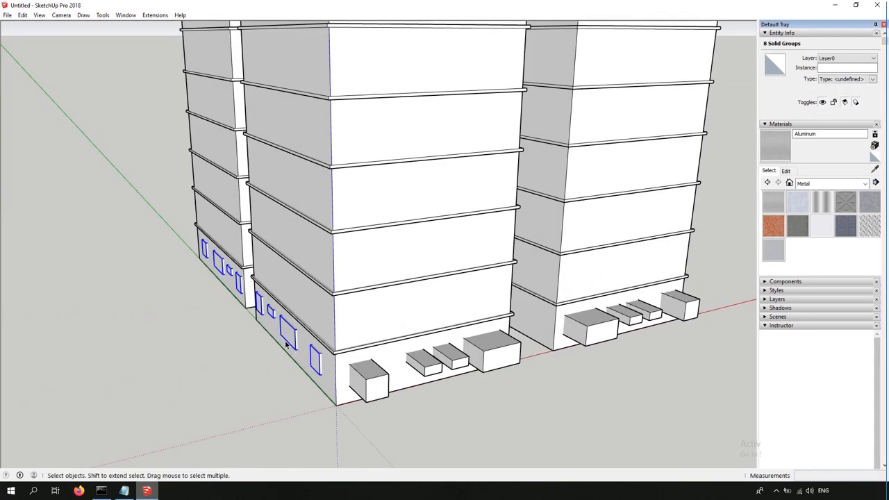
key(s)
scroll(233, 286, up, 2)
scroll(234, 287, up, 2)
drag(264, 297, 227, 312)
scroll(226, 313, down, 6)
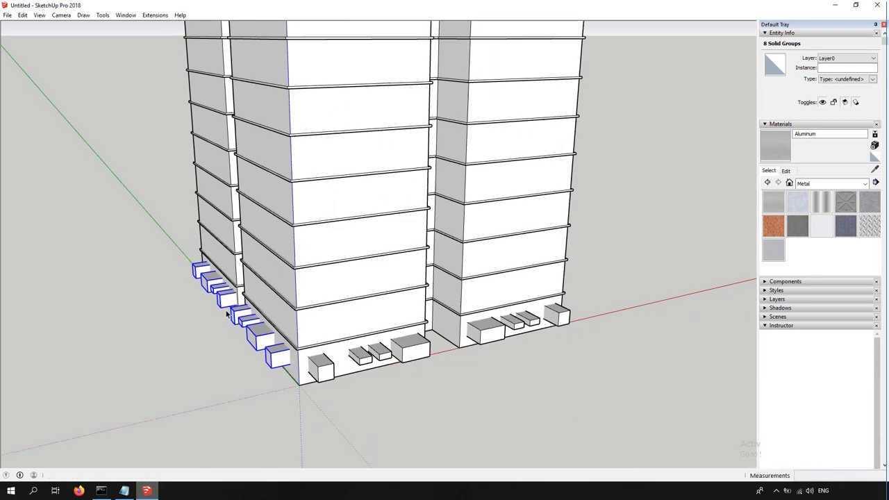
key(ctrl+n)
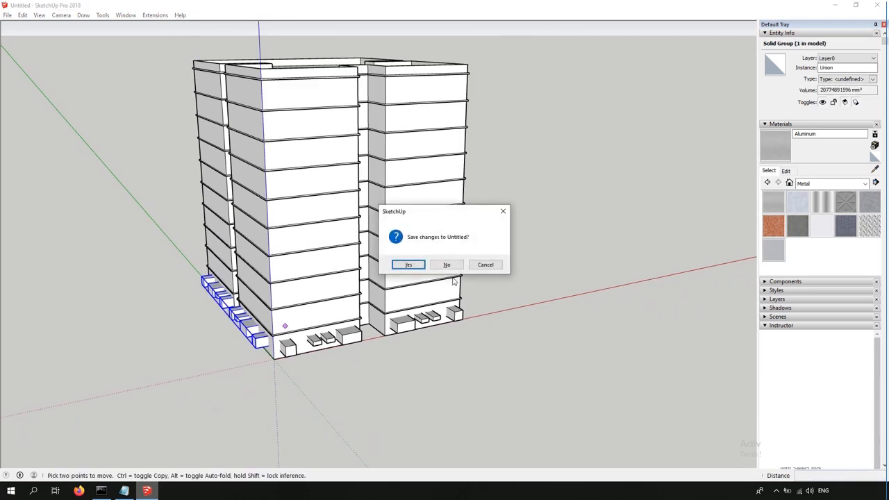
click(487, 265)
click(501, 265)
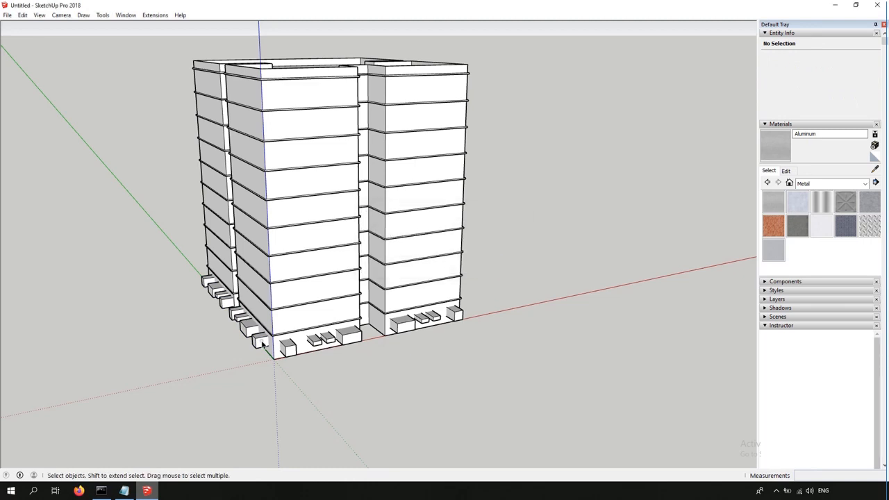
Mirror the adjacent facade's merged boxes across the midpoint of the roof recess onto the opposite side, keeping the original.
click(223, 295)
middle_drag(403, 298, 348, 359)
scroll(337, 87, up, 2)
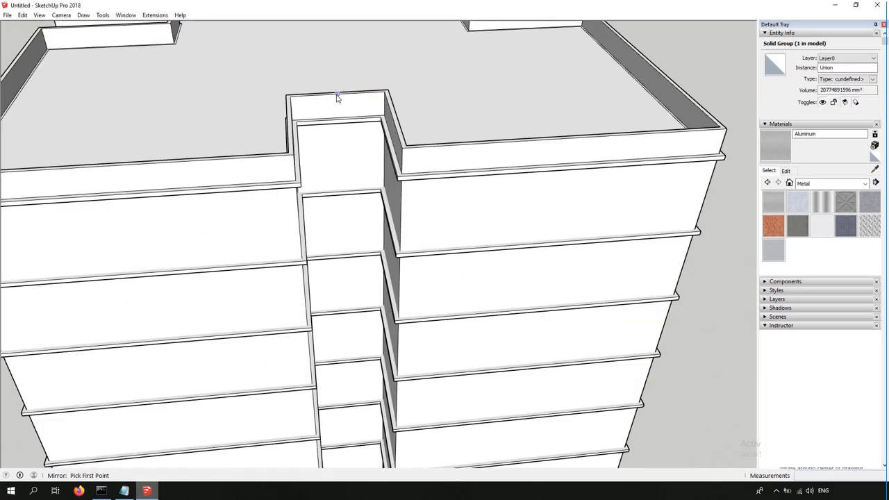
click(339, 55)
middle_drag(338, 55, 342, 318)
scroll(332, 187, down, 3)
key(Escape)
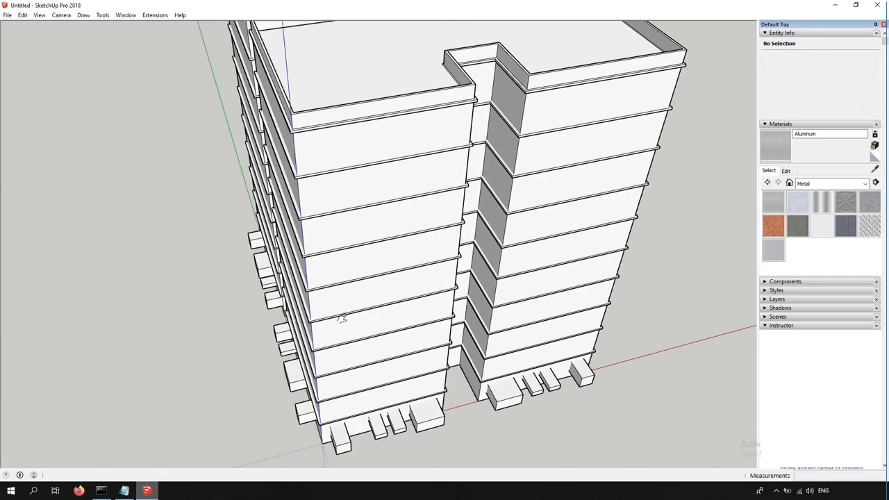
Union the mirrored pair of box groups, then union it with the other pair so all four sides form one solid.
scroll(320, 339, down, 2)
middle_drag(290, 254, 191, 232)
scroll(481, 367, up, 2)
shift+click(482, 366)
scroll(482, 366, down, 4)
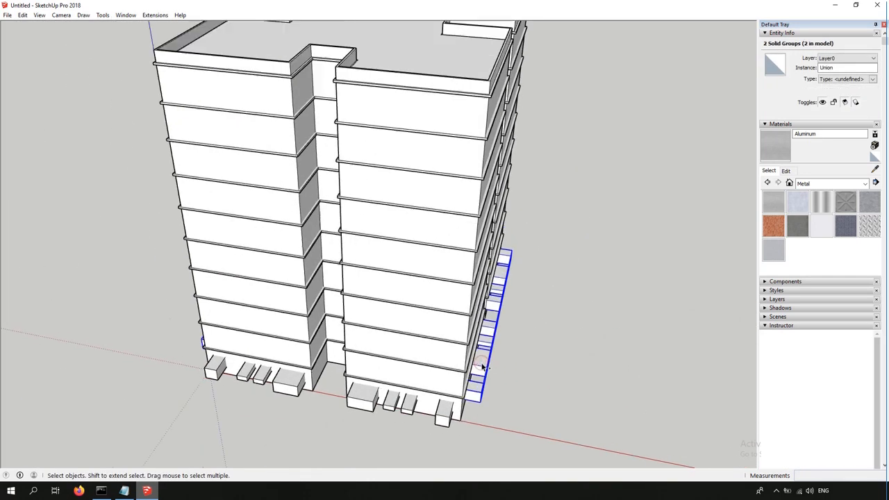
middle_drag(348, 373, 477, 287)
scroll(436, 373, up, 5)
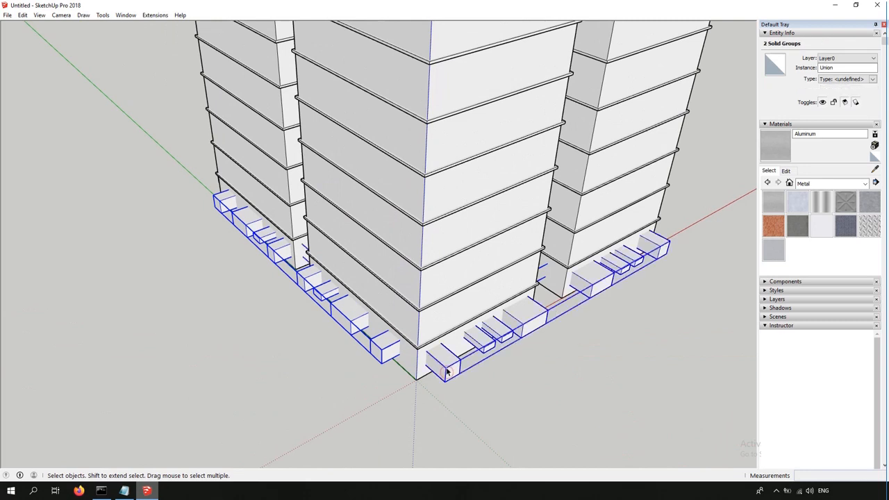
scroll(445, 368, down, 3)
middle_drag(445, 368, 423, 349)
scroll(423, 349, up, 5)
Copy the merged ring of boxes straight up by 3 m and array it x9 to cover every storey.
key(m)
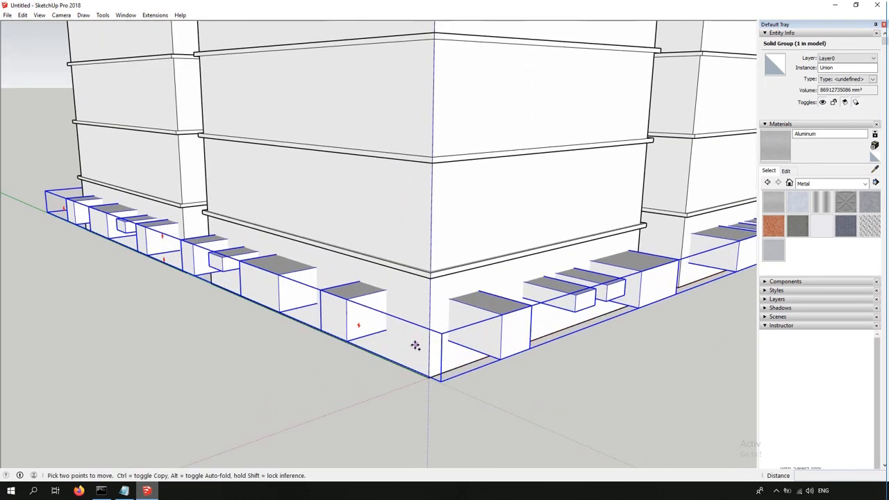
key(ctrl)
click(415, 341)
text(3m)
key(Return)
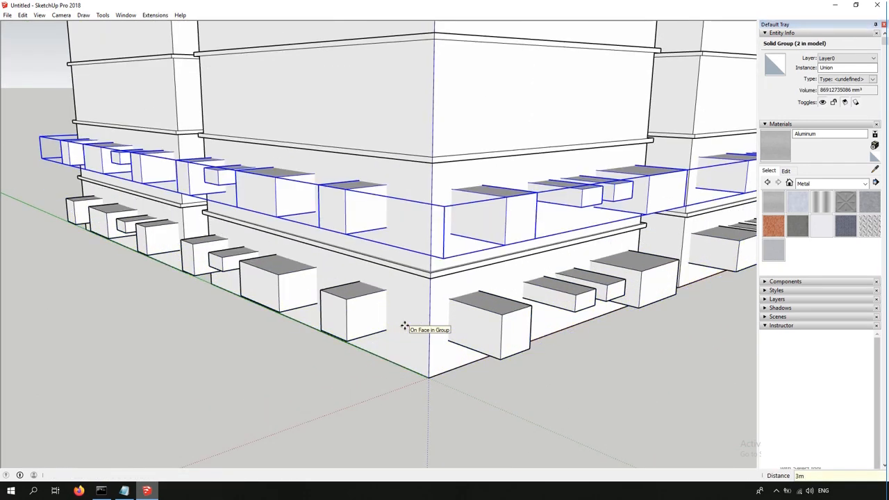
key(Return)
key(space)
click(373, 343)
scroll(373, 333, down, 5)
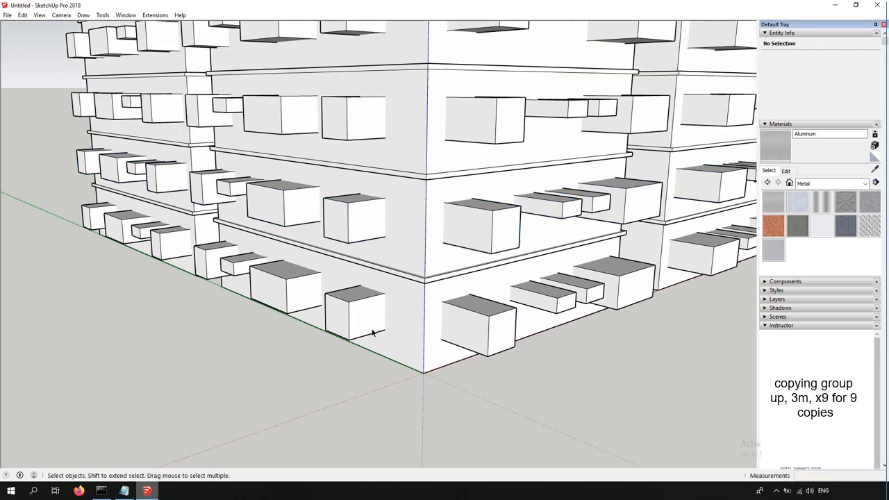
Select all ten storeys' box groups in the front view and union them into a single solid.
key(F2)
scroll(352, 326, up, 2)
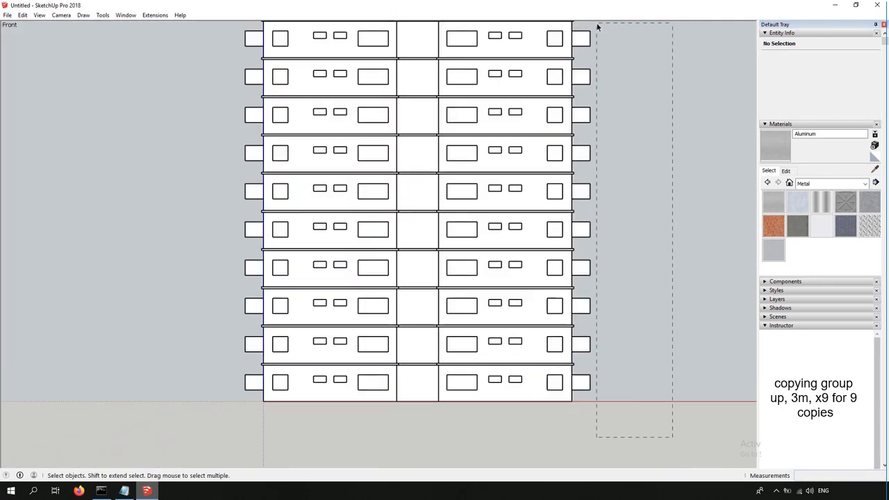
drag(597, 26, 456, 215)
scroll(456, 214, down, 2)
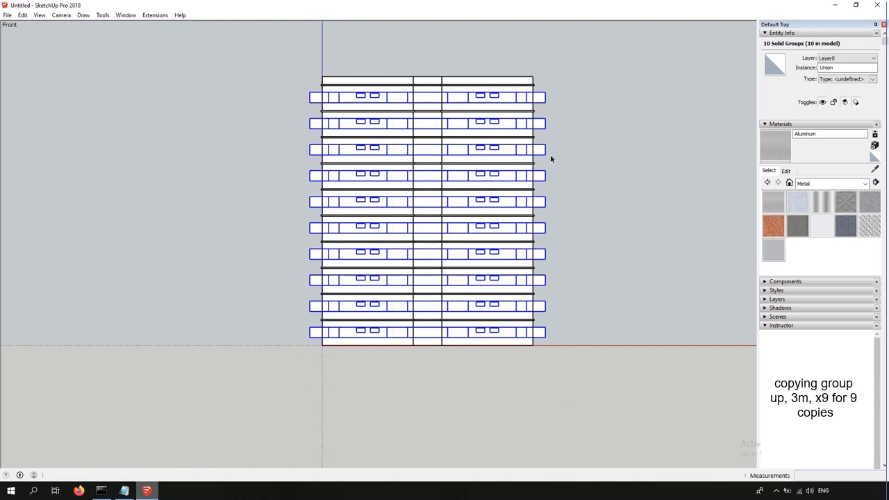
middle_drag(508, 185, 412, 291)
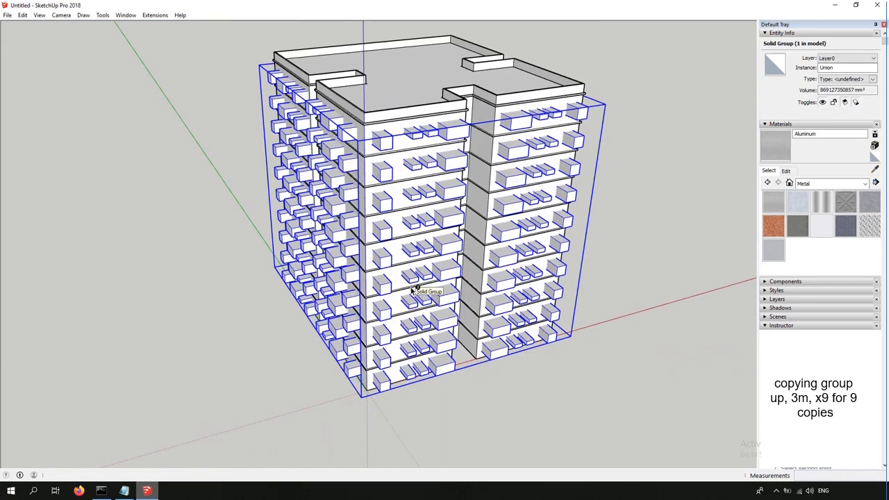
Subtract the merged boxes from the building's walls to cut the window and ventilator openings on every storey.
scroll(403, 160, up, 3)
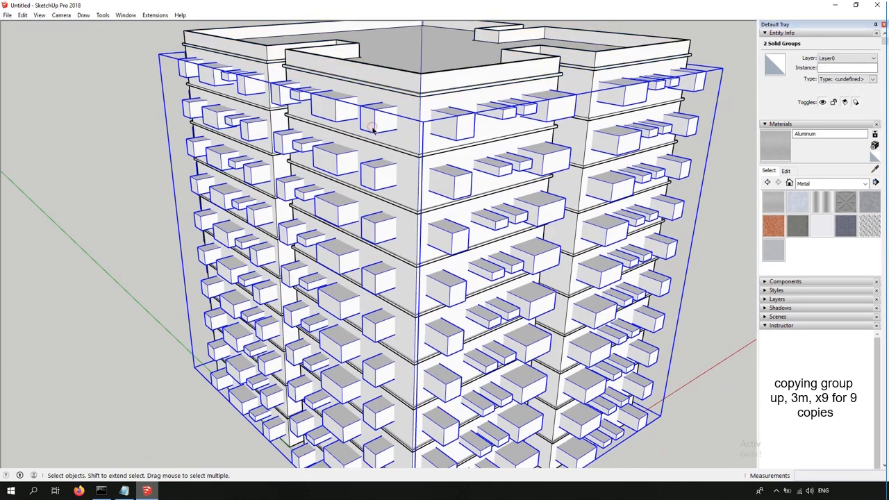
click(411, 118)
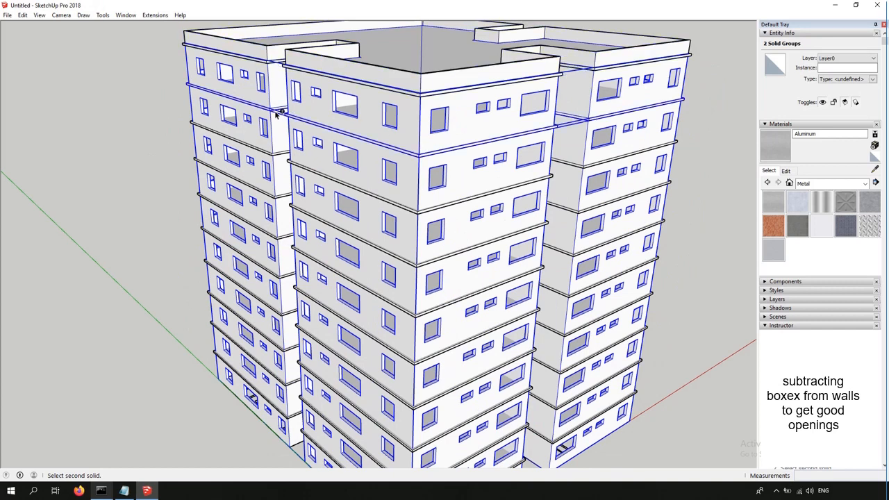
scroll(347, 234, down, 3)
scroll(363, 401, up, 10)
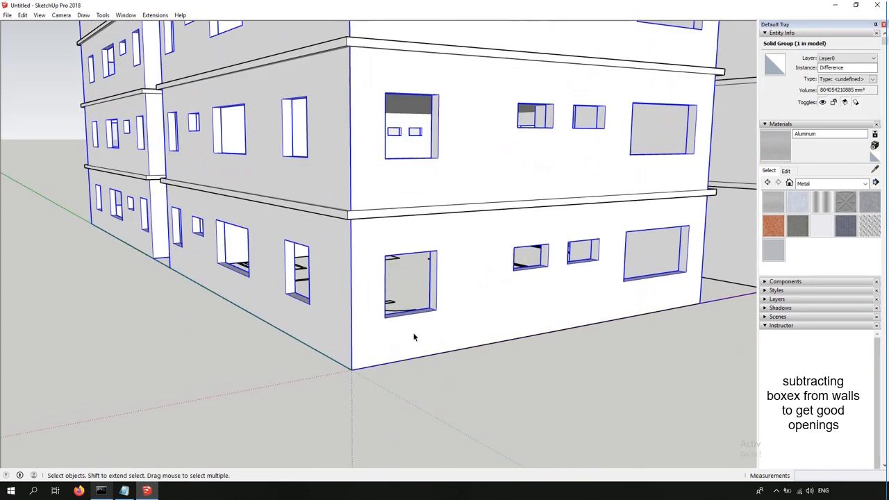
Draw a rectangle about 1200 by 1141 mm across the ground-floor window opening nearest the origin corner.
scroll(353, 353, up, 3)
scroll(650, 268, up, 2)
scroll(786, 285, down, 3)
key(r)
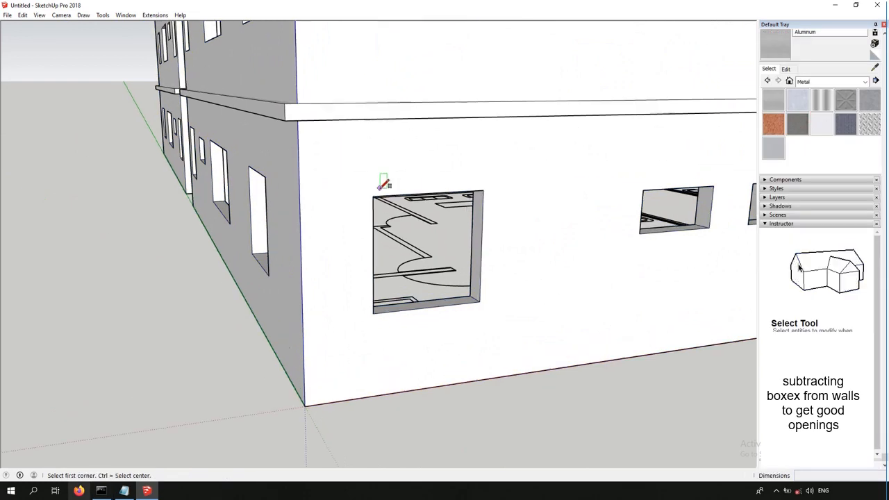
scroll(373, 195, up, 3)
click(542, 365)
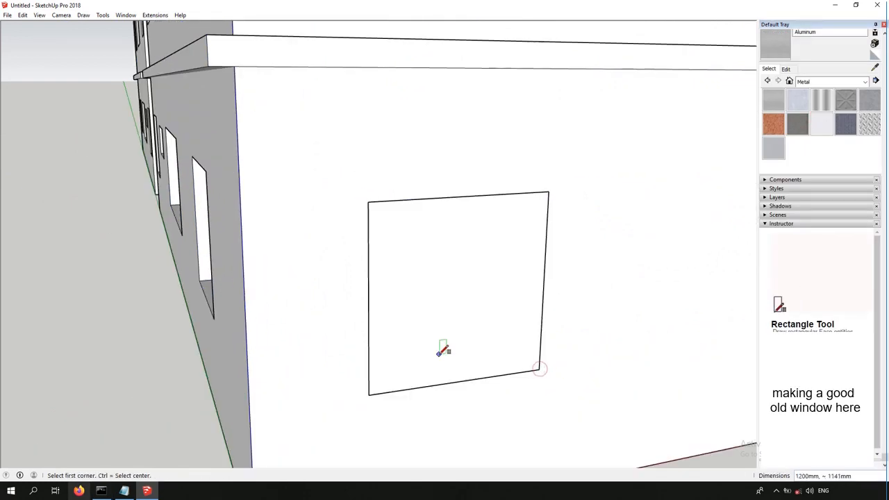
Extrude the window rectangle outward about 193 mm and offset its front face slightly inward to outline a narrow frame.
key(p)
click(417, 357)
click(430, 363)
scroll(421, 379, up, 4)
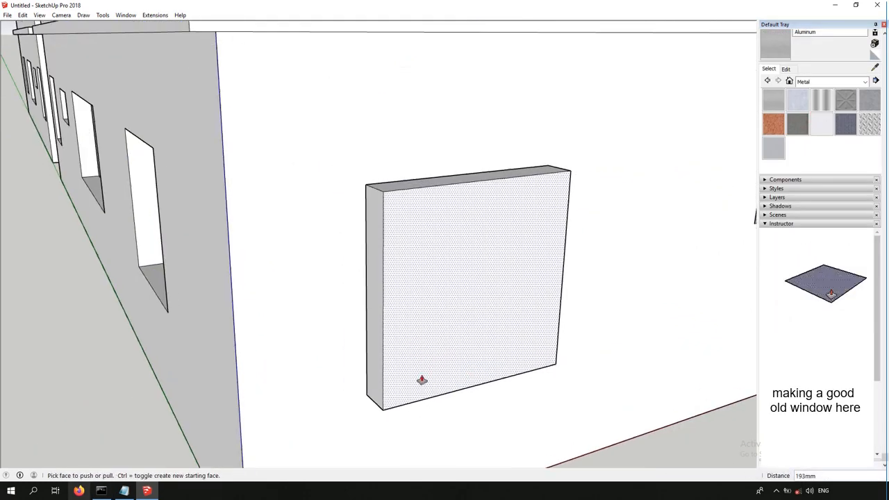
key(f)
click(386, 414)
click(371, 414)
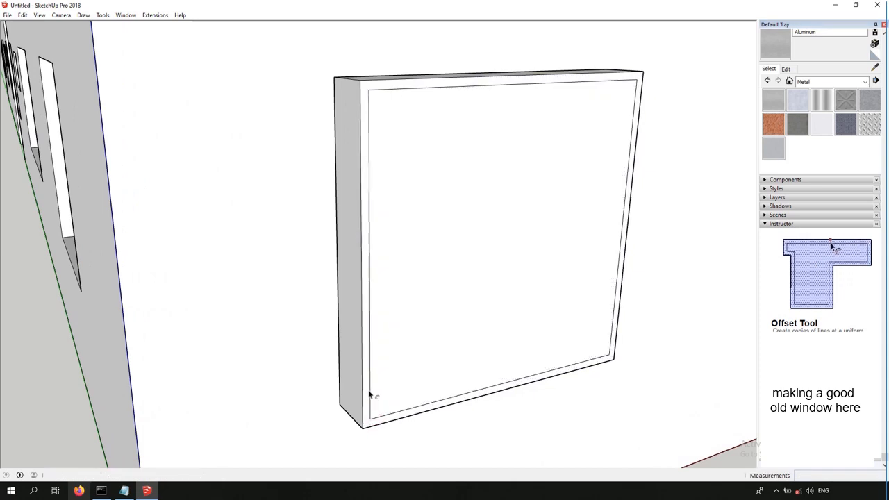
Copy the inner vertical edge of the frame to the middle of the window, dividing it into two equal panels.
key(space)
click(369, 384)
key(m)
click(370, 418)
key(ctrl)
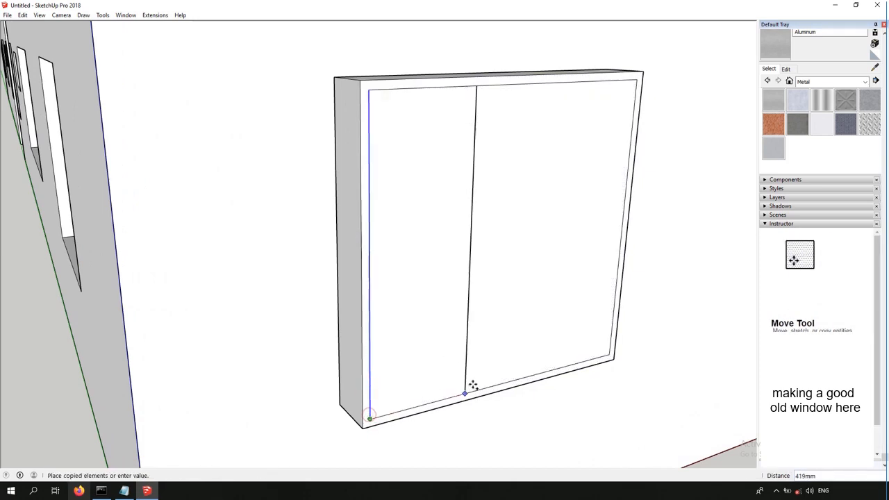
click(475, 369)
Push both window panels inward to staggered depths, the right one shallower, and erase the leftover edge on the frame's sill.
key(p)
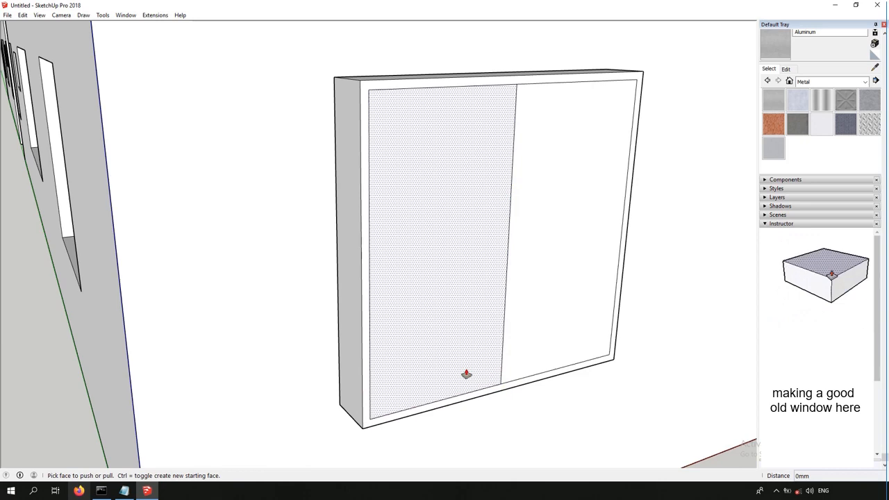
click(465, 371)
click(503, 368)
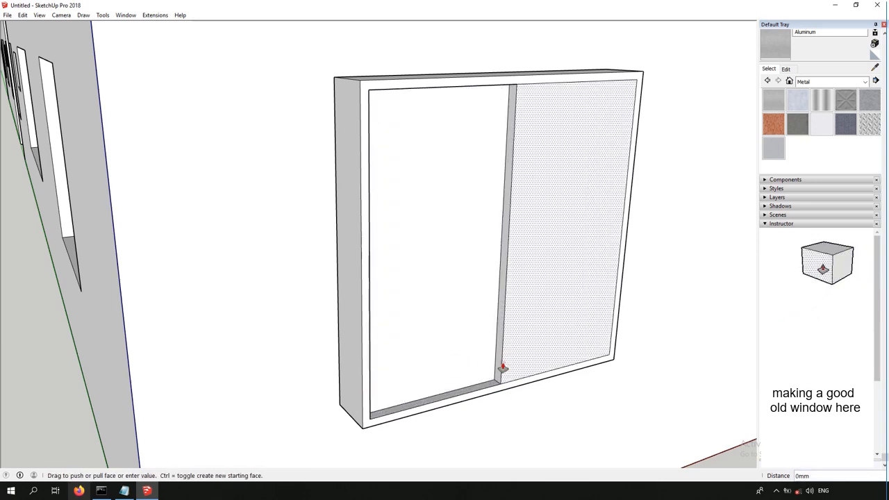
scroll(499, 368, up, 6)
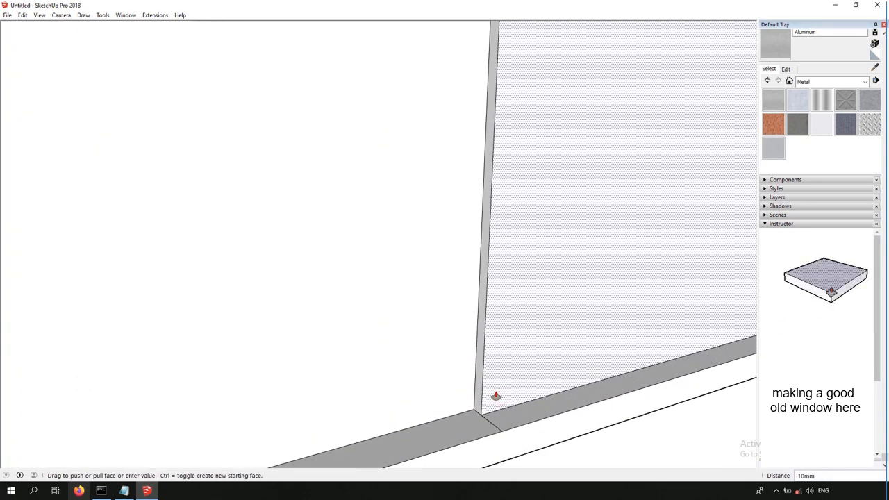
key(e)
scroll(496, 419, down, 3)
Offset both panels inward to outline their sash frames and recess the inner panes slightly.
key(f)
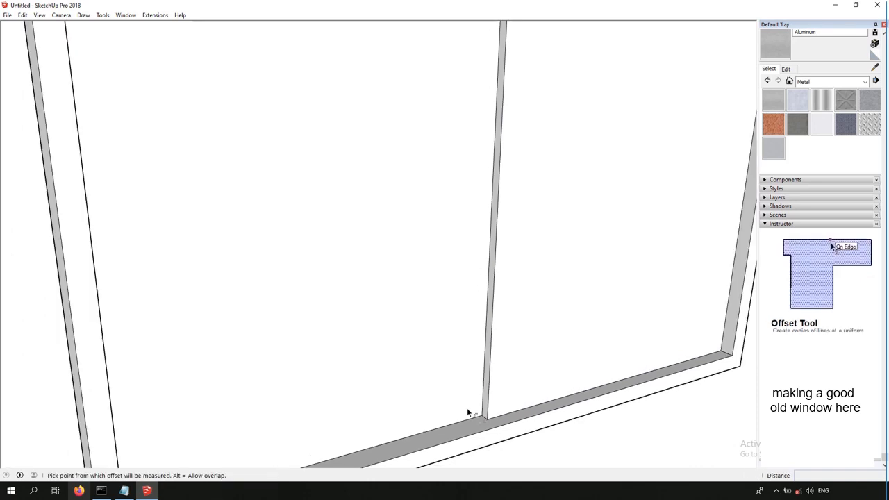
click(467, 410)
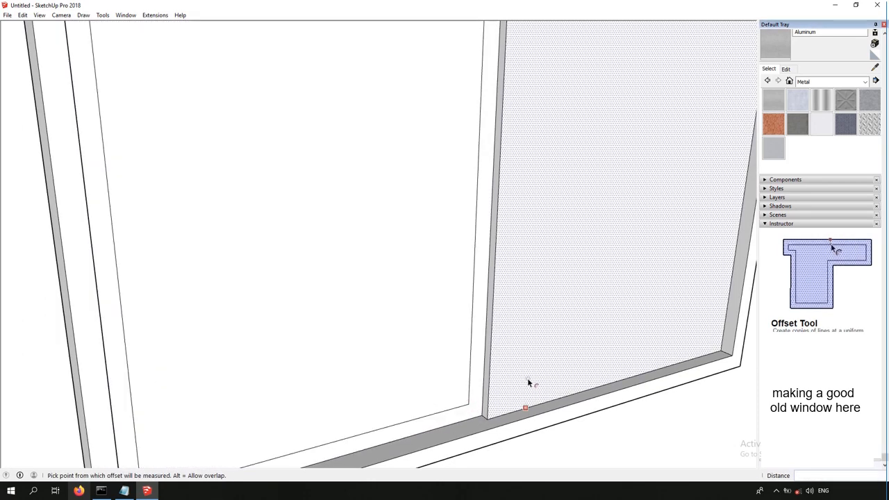
click(528, 379)
scroll(527, 378, down, 3)
key(p)
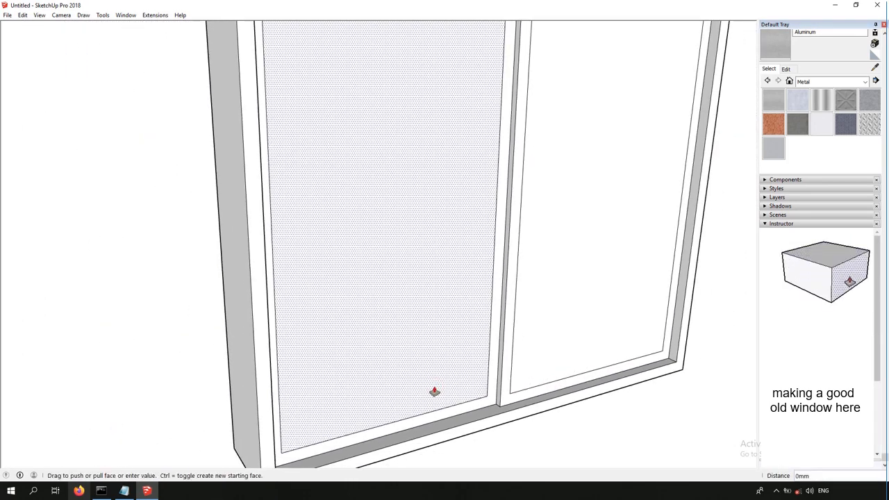
key(space)
scroll(542, 355, down, 4)
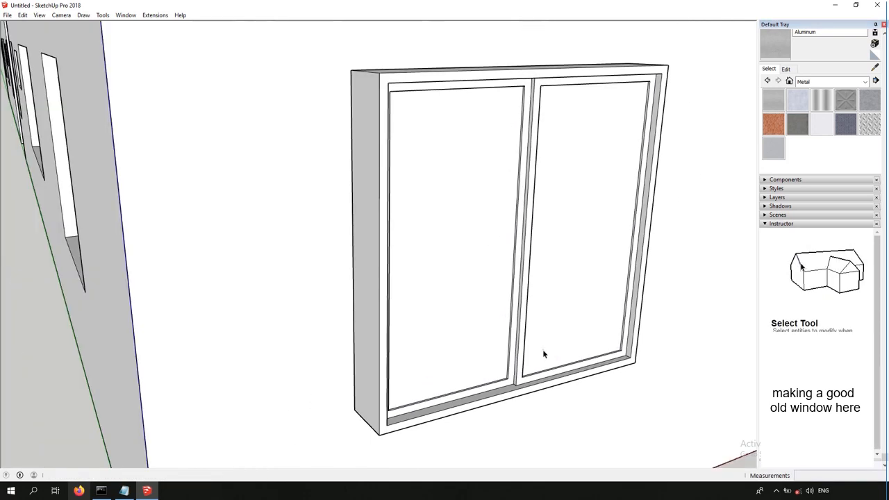
Select the whole window and move it about 163 mm straight out of the wall opening from its lower back corner.
triple_click(543, 354)
key(m)
click(355, 411)
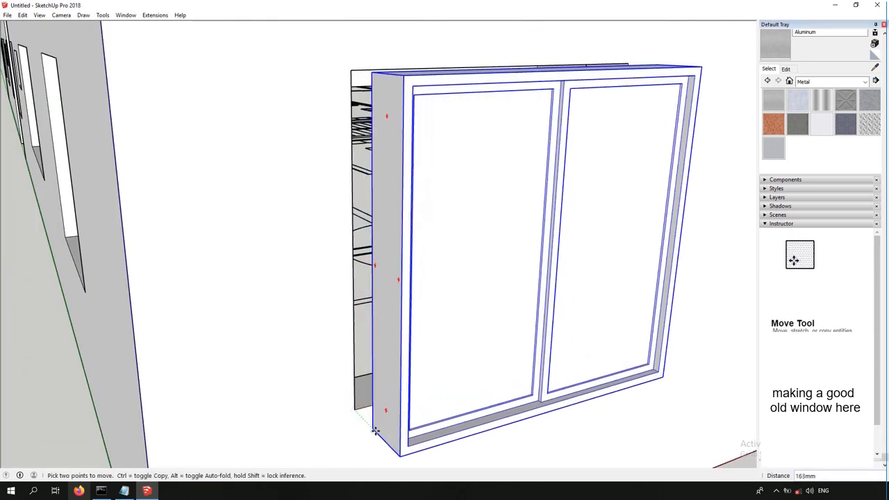
Paint both panes of the sliding window with Translucent Glass Gray from the Glass and Mirrors materials.
scroll(356, 418, down, 4)
click(425, 449)
key(space)
double_click(439, 398)
key(b)
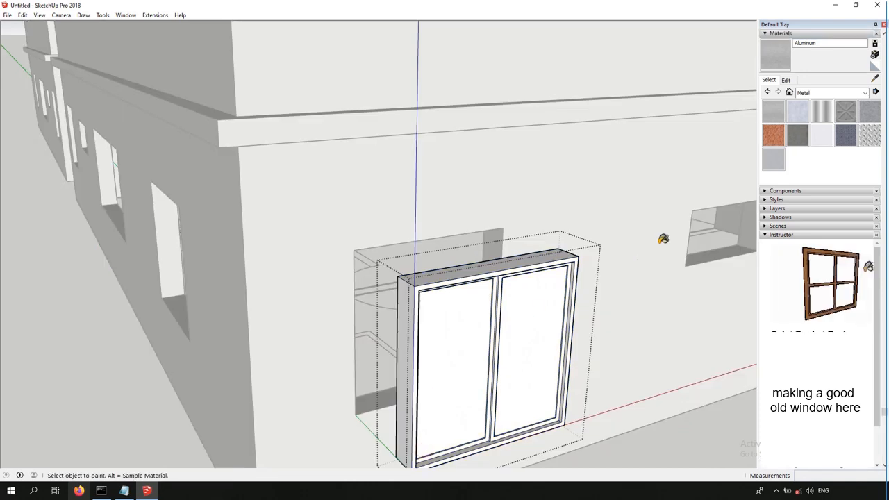
scroll(815, 156, up, 2)
click(820, 185)
click(827, 227)
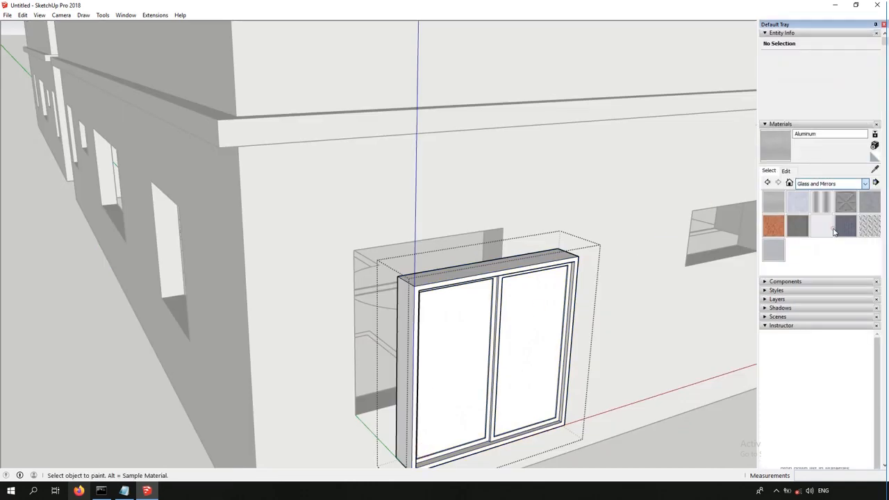
click(826, 229)
click(540, 335)
click(459, 349)
mouse_move(458, 350)
middle_down()
mouse_move(518, 371)
mouse_move(453, 341)
mouse_move(499, 318)
mouse_move(251, 322)
middle_up()
key(space)
click(671, 421)
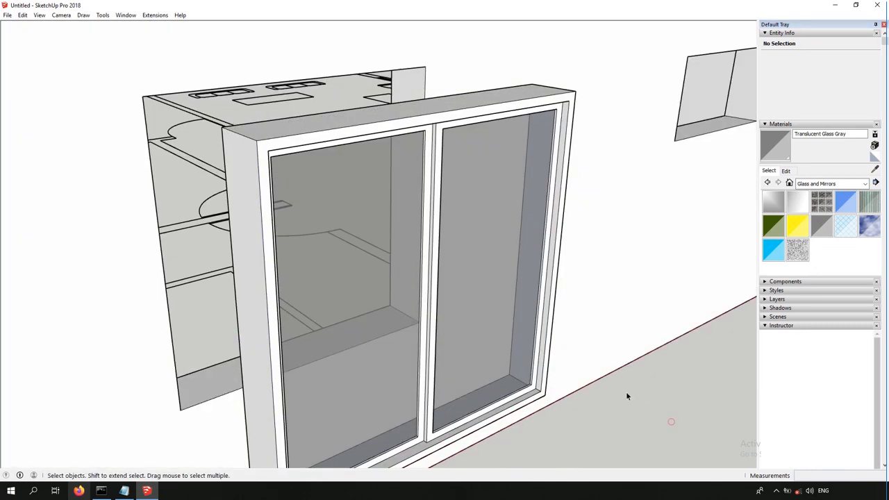
Move the glazed window back into its wall opening, recessed 15 mm from the outer wall face.
scroll(615, 316, down, 4)
click(528, 300)
key(m)
scroll(437, 410, up, 3)
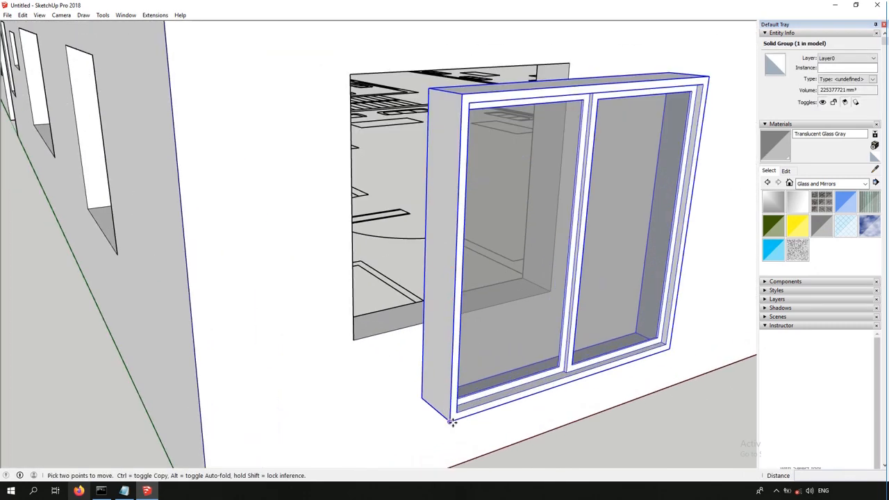
click(449, 420)
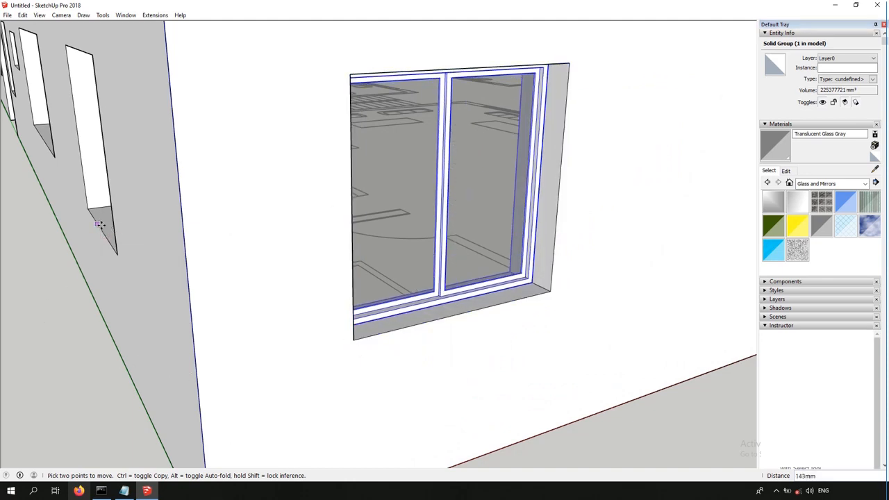
text(15)
key(Return)
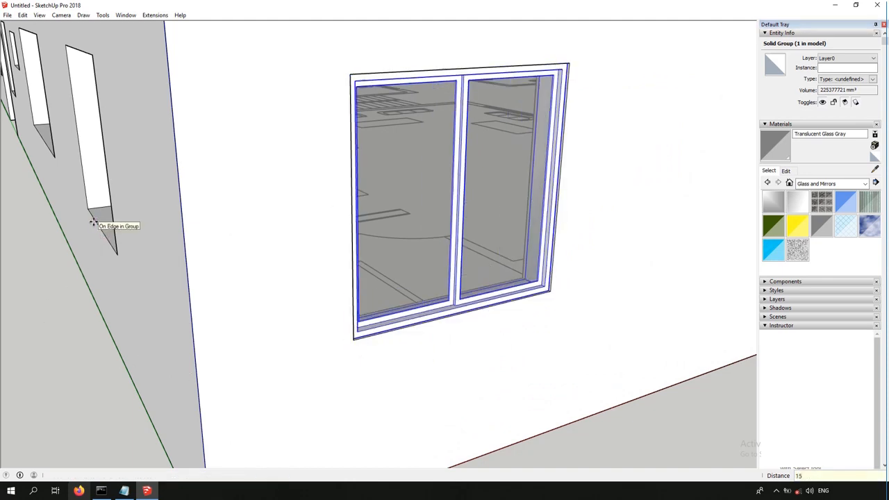
Copy the window into the large opening at the far end of the wall and scale it to the opening's width.
scroll(542, 296, up, 3)
click(526, 296)
key(ctrl)
scroll(561, 252, down, 4)
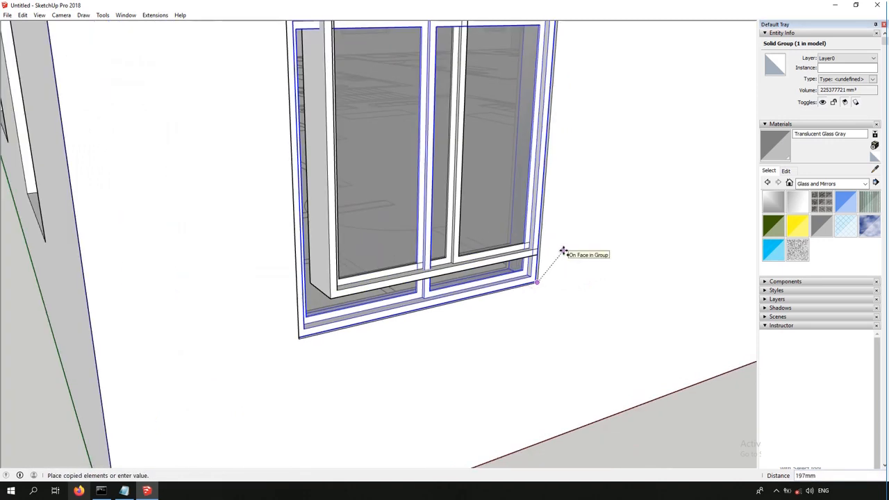
shift+middle_drag(669, 208, 84, 357)
scroll(716, 229, up, 3)
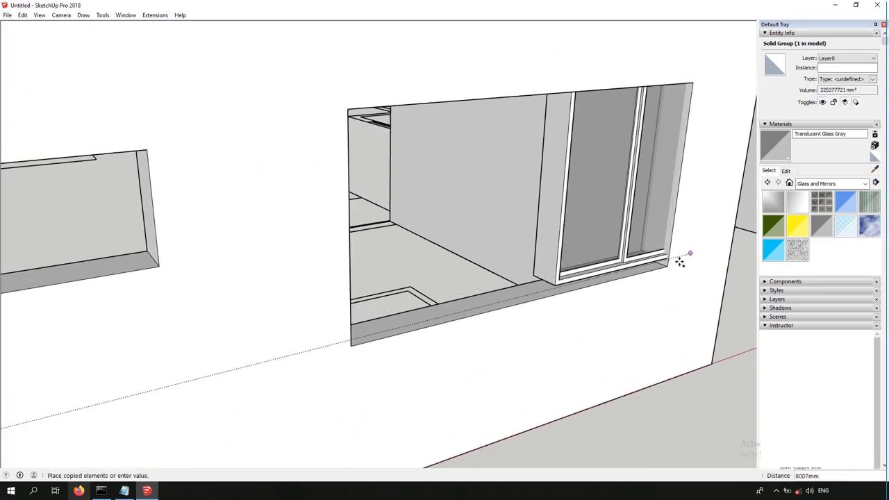
click(615, 316)
key(s)
click(519, 195)
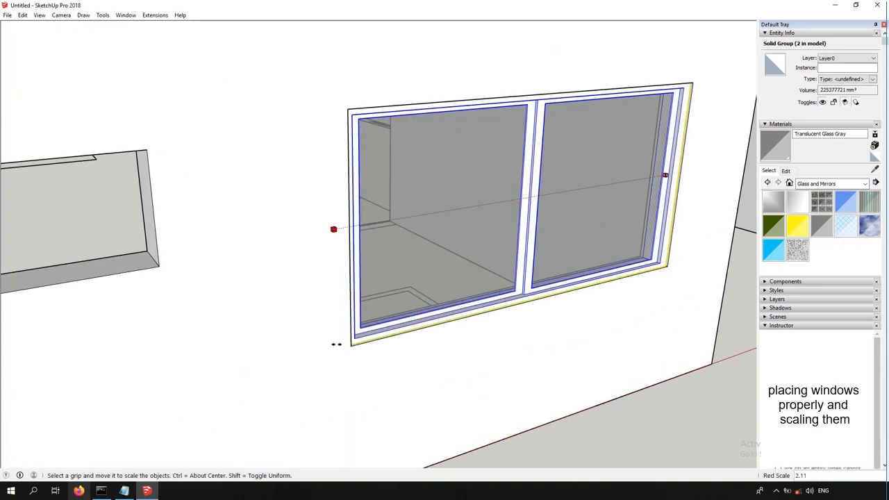
click(352, 345)
Draw a narrow rectangle along the outer half of the first ventilator opening's sill, spanning its full width.
scroll(533, 253, down, 5)
middle_drag(398, 299, 412, 279)
scroll(306, 283, up, 3)
middle_drag(306, 283, 410, 332)
scroll(410, 333, up, 3)
key(r)
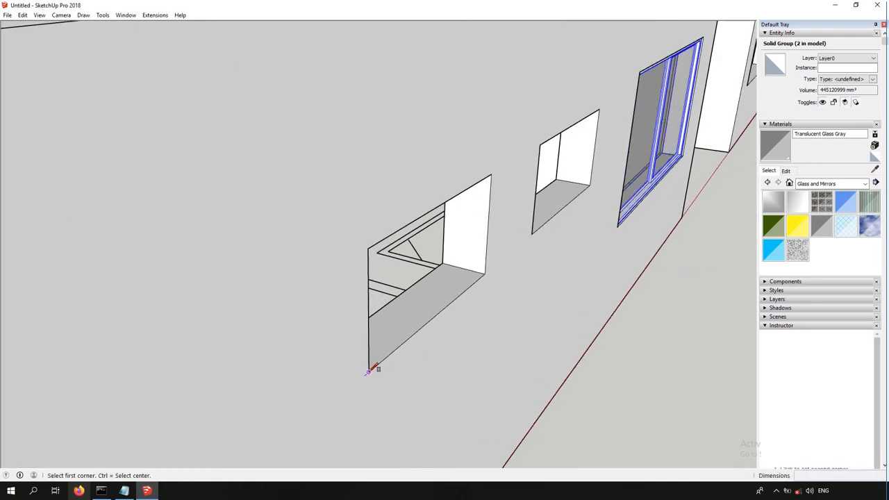
click(369, 372)
scroll(474, 264, up, 4)
click(458, 272)
key(space)
Push/pull the sill rectangle up into a thin slat and group all its geometry.
scroll(454, 309, up, 1)
scroll(455, 310, up, 2)
key(p)
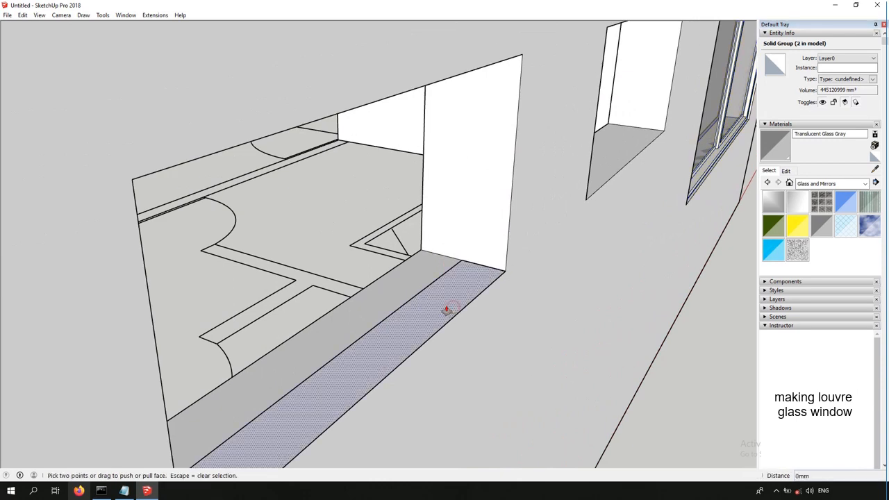
click(446, 307)
key(Return)
key(space)
triple_click(443, 304)
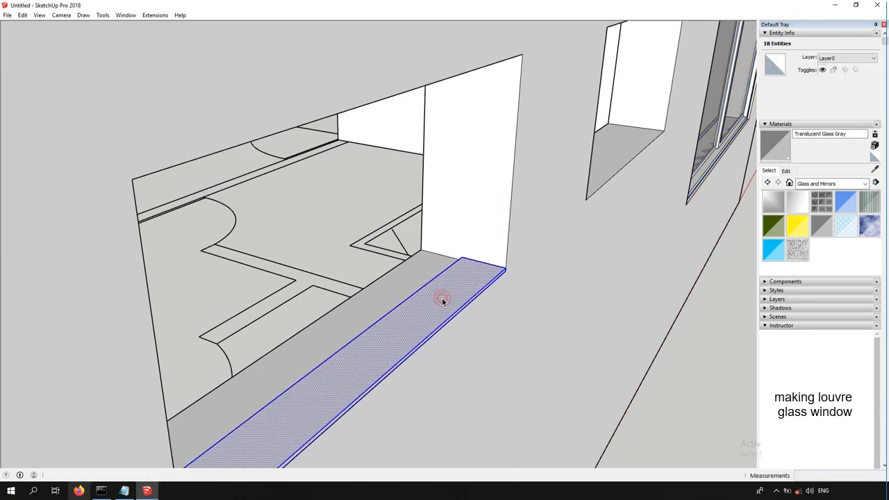
key(ctrl+g)
Rotate the slat to a steep tilt about its long axis and shift it slightly inward on the sill.
scroll(473, 257, up, 4)
key(q)
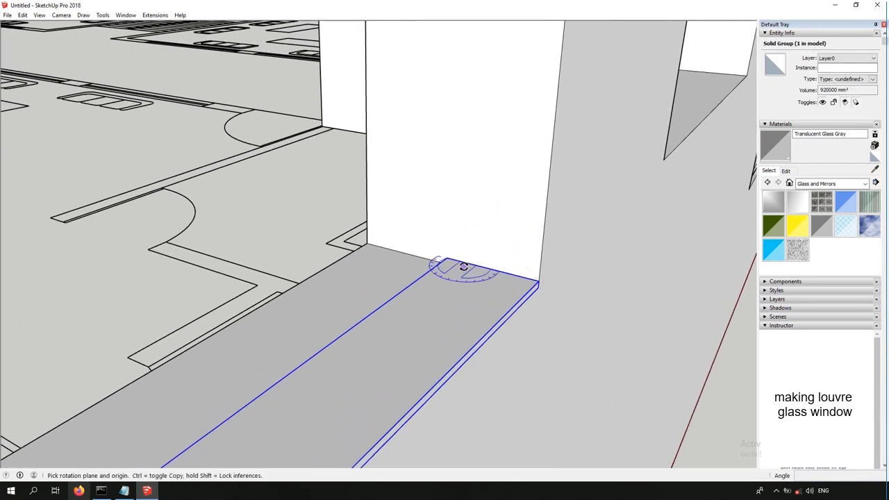
click(470, 267)
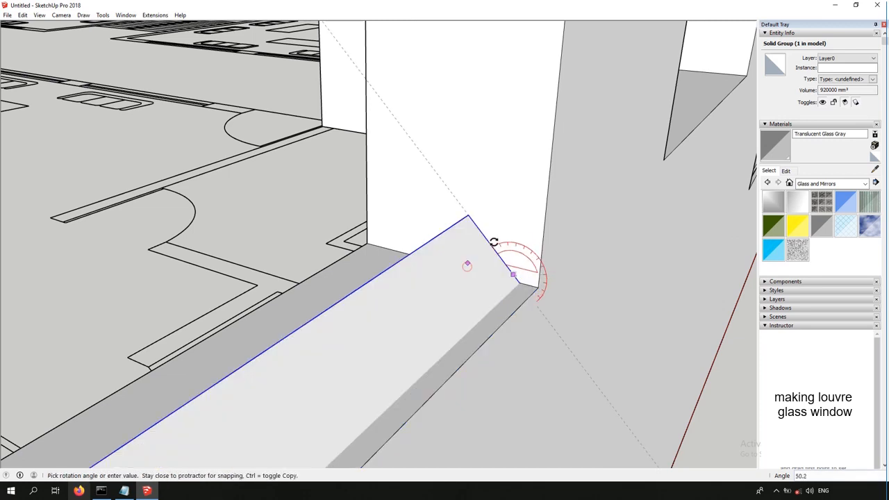
click(499, 238)
key(m)
click(508, 226)
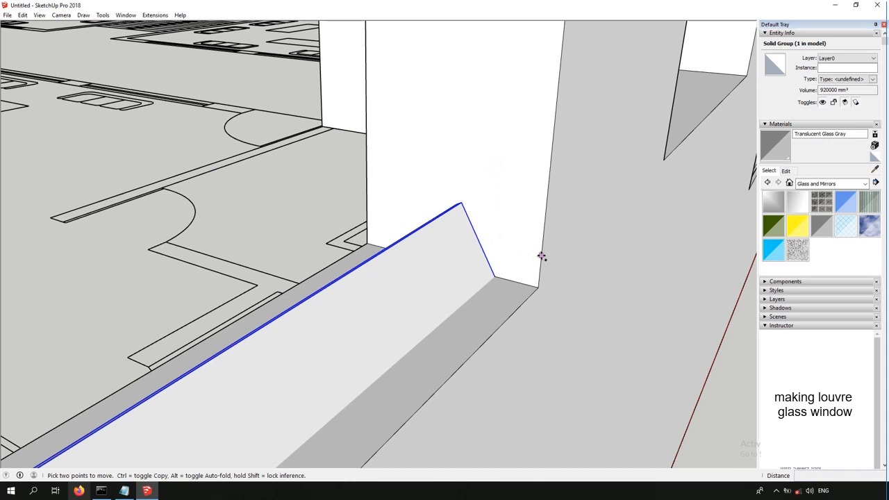
Copy the tilted slat up to the top of the opening and fill the gap with evenly spaced copies using /5.
scroll(542, 256, down, 5)
key(ctrl)
click(541, 256)
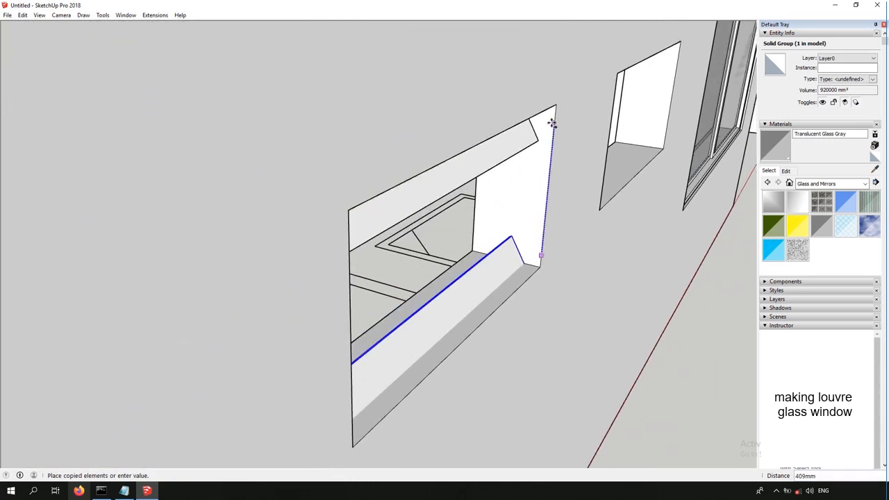
key(Return)
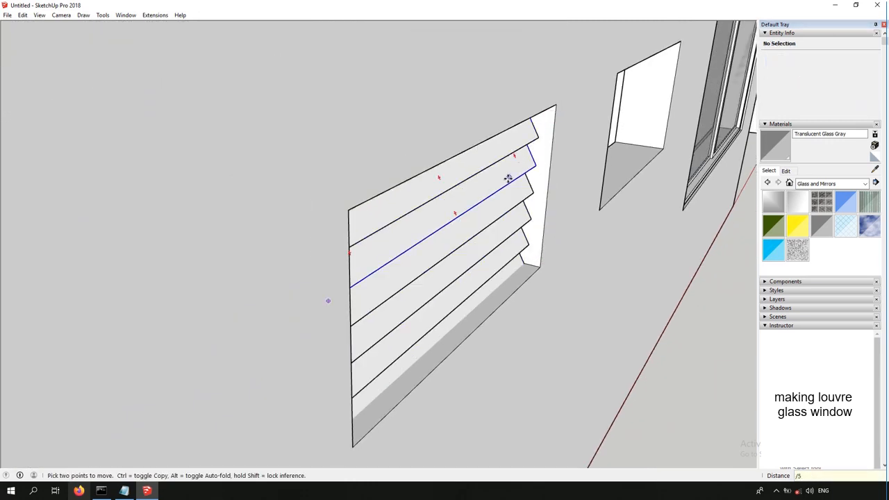
Paint all six louvre slats with Translucent Glass Gray.
middle_drag(492, 303, 487, 290)
key(b)
click(443, 166)
click(455, 204)
click(462, 228)
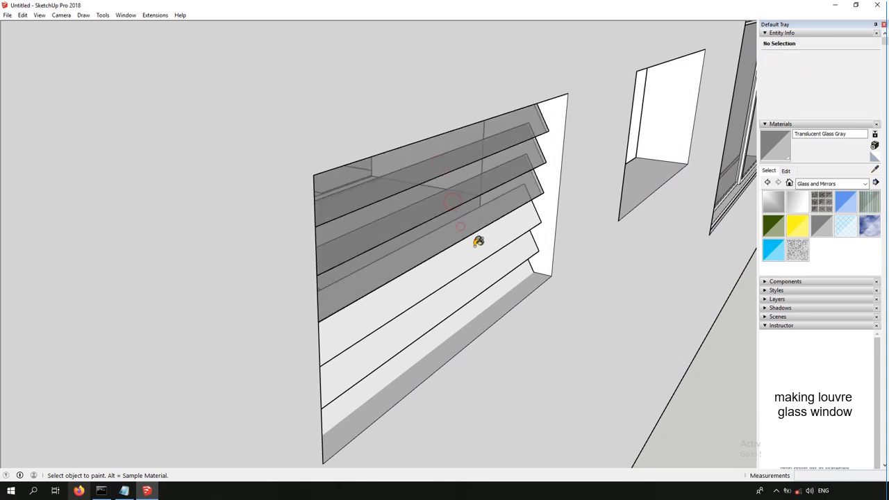
click(474, 247)
click(487, 277)
click(488, 291)
Select all six louvre slats and make them a single component with the default settings.
click(502, 270)
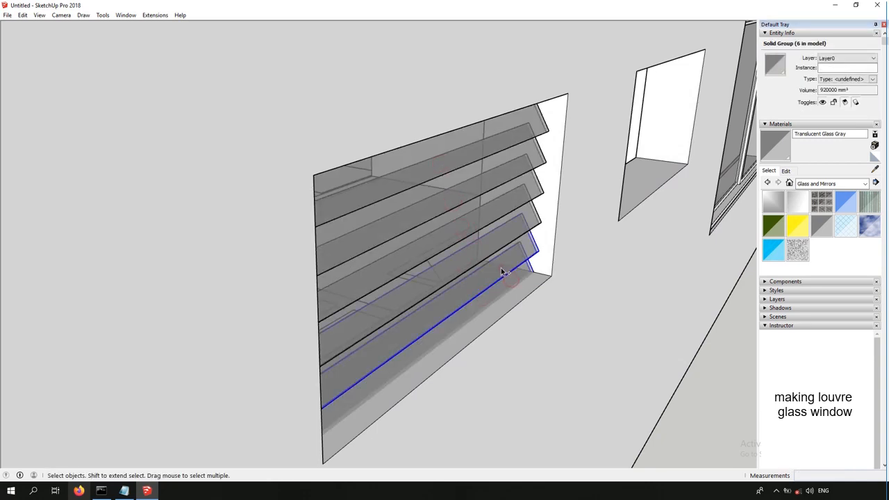
right_click(447, 156)
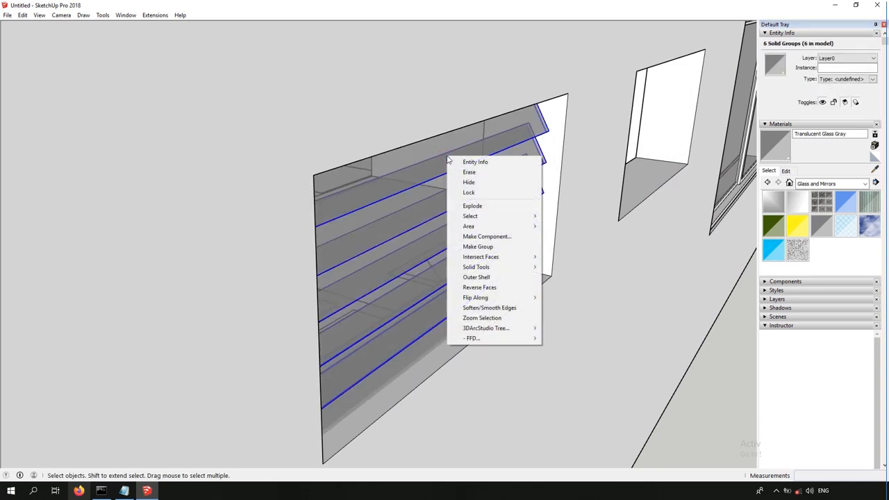
click(504, 236)
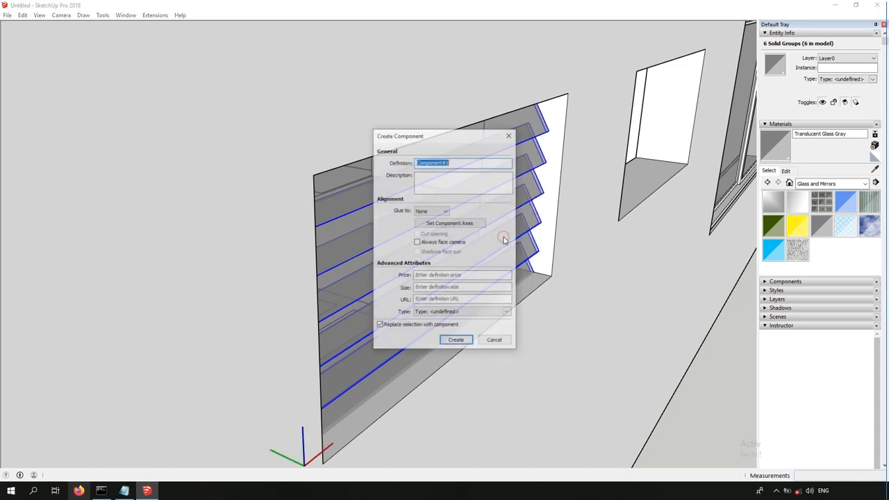
click(456, 341)
Delete the stretched window copy at the far end and make the original sliding window a component.
scroll(552, 257, down, 10)
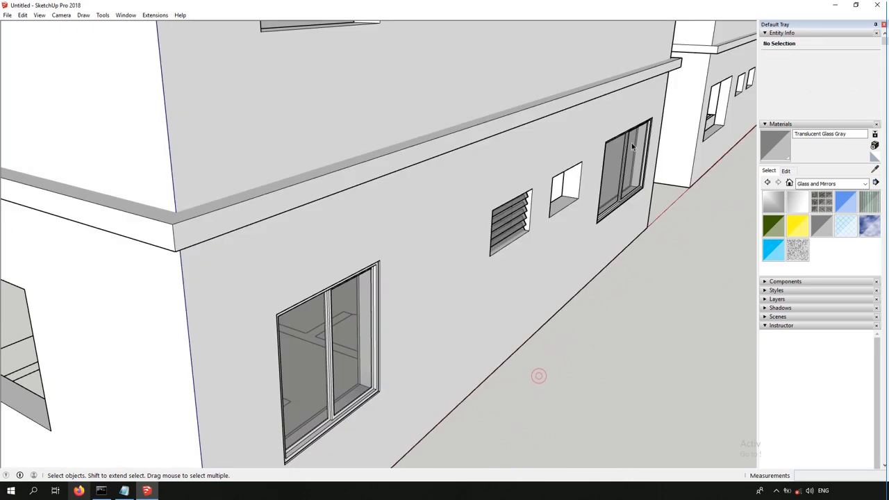
right_click(348, 338)
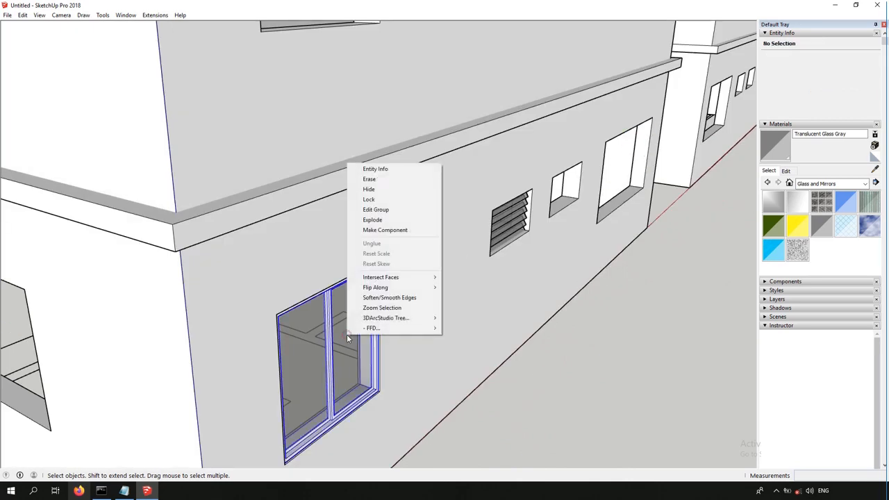
click(385, 230)
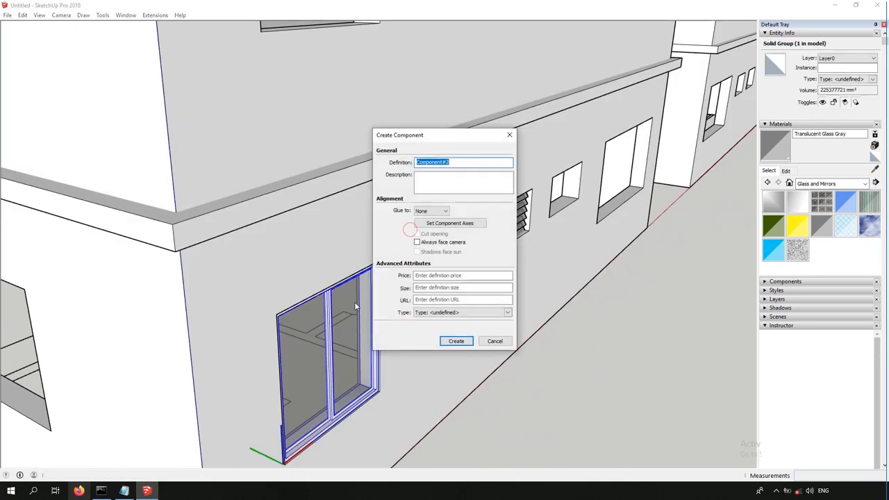
click(456, 341)
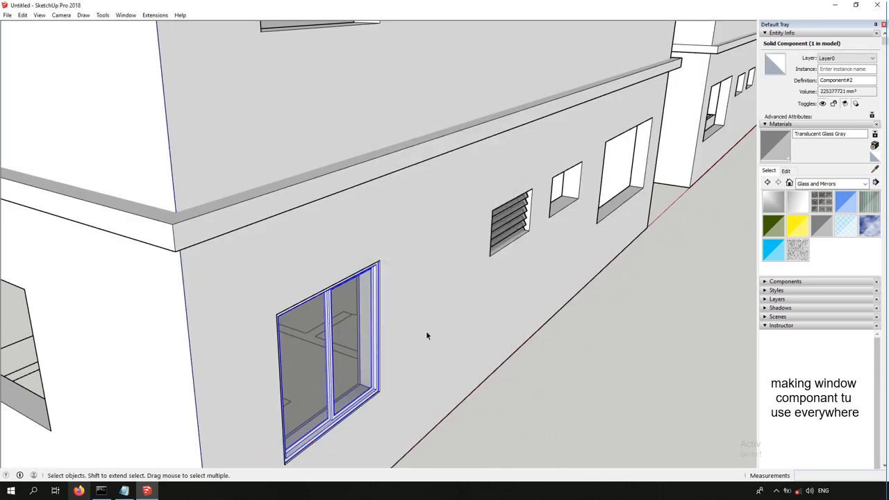
Copy the window component to the far large opening by its lower outer corner and scale it to the opening's width.
scroll(428, 333, down, 2)
middle_drag(427, 333, 423, 260)
scroll(362, 423, up, 4)
middle_drag(390, 319, 374, 320)
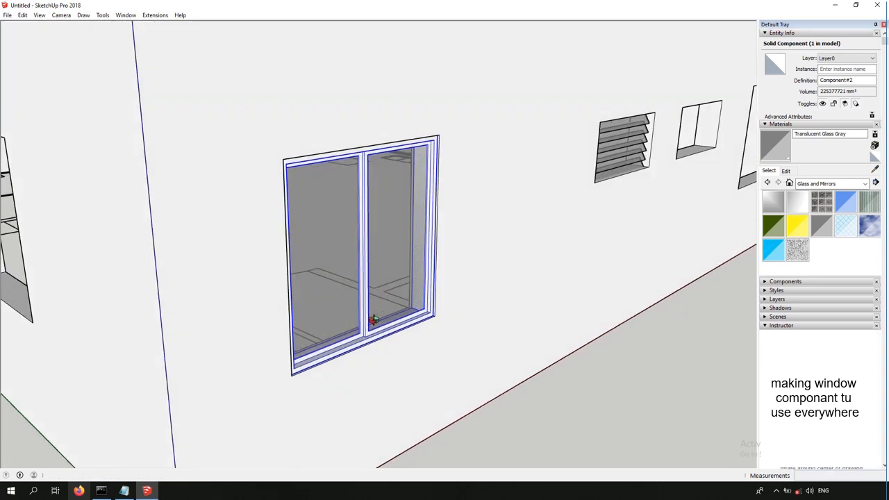
scroll(443, 327, up, 5)
key(ctrl)
click(419, 296)
scroll(322, 357, down, 8)
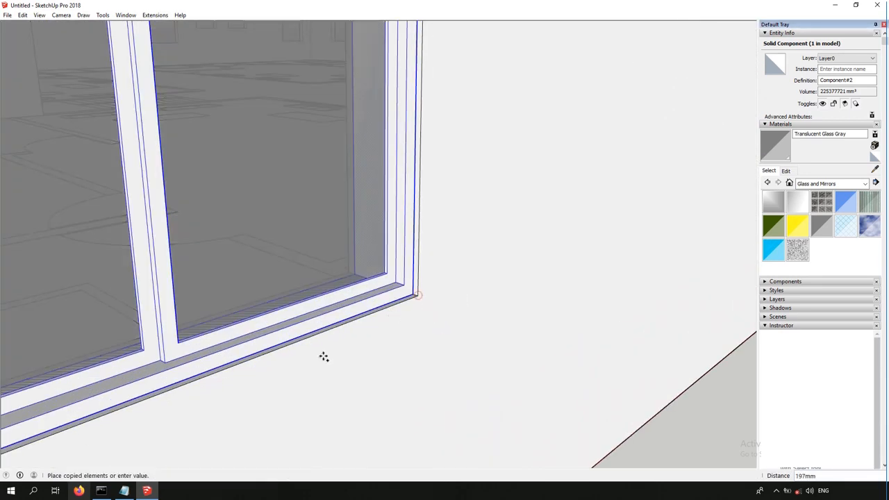
scroll(726, 184, up, 5)
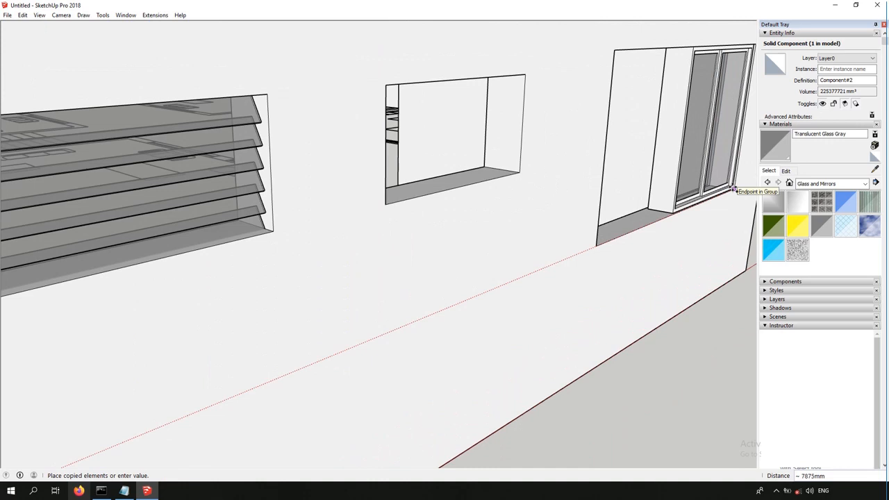
click(726, 184)
key(s)
drag(671, 131, 598, 244)
Copy the louvre component into the neighbouring ventilator opening, aligned to its lower outer corner.
key(space)
click(260, 208)
key(m)
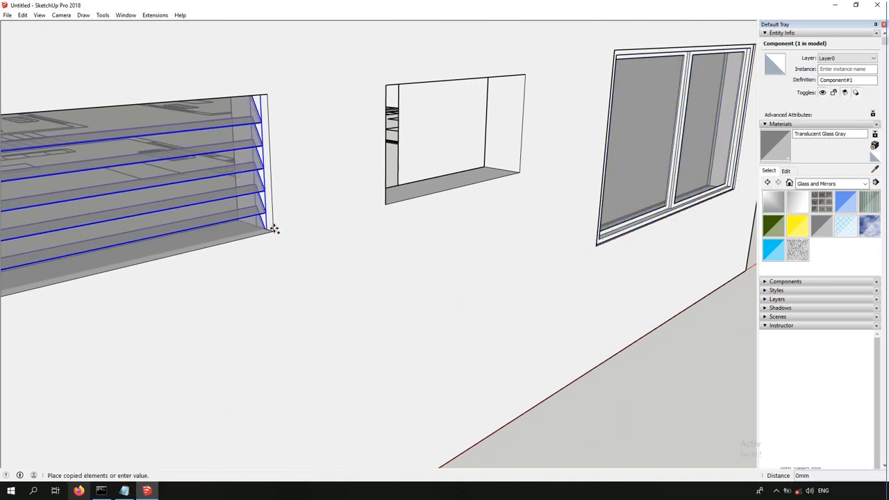
click(526, 174)
key(space)
Select the two windows and two louvres and mirror copies onto the neighbouring block across the recess's midline.
scroll(521, 164, down, 8)
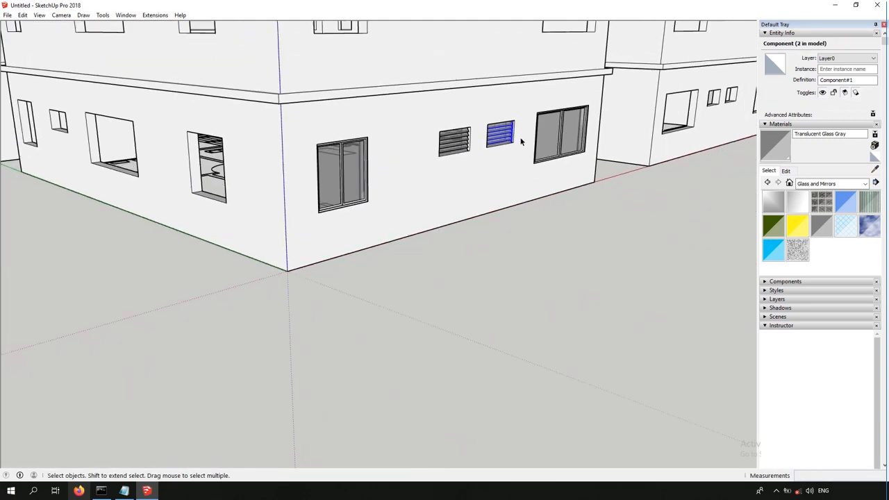
middle_drag(522, 142, 625, 136)
scroll(635, 133, up, 3)
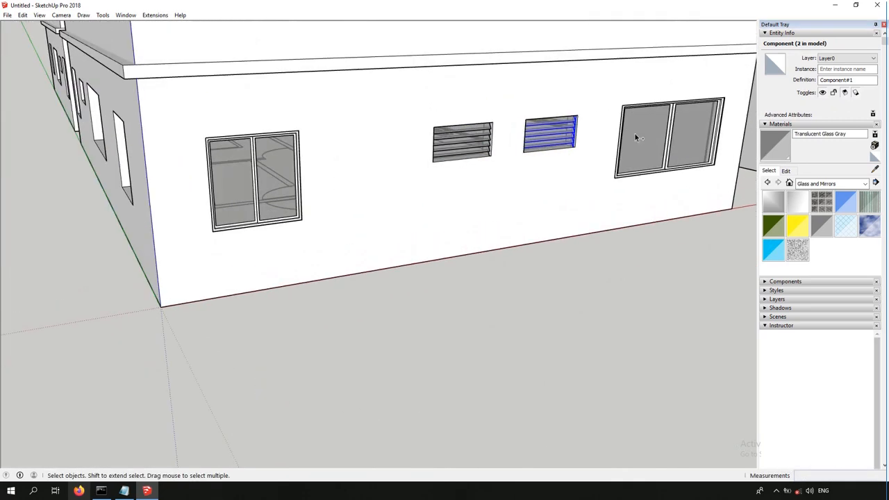
shift+click(282, 192)
scroll(282, 187, down, 5)
middle_drag(467, 208, 389, 233)
scroll(573, 203, up, 4)
key(shift+m)
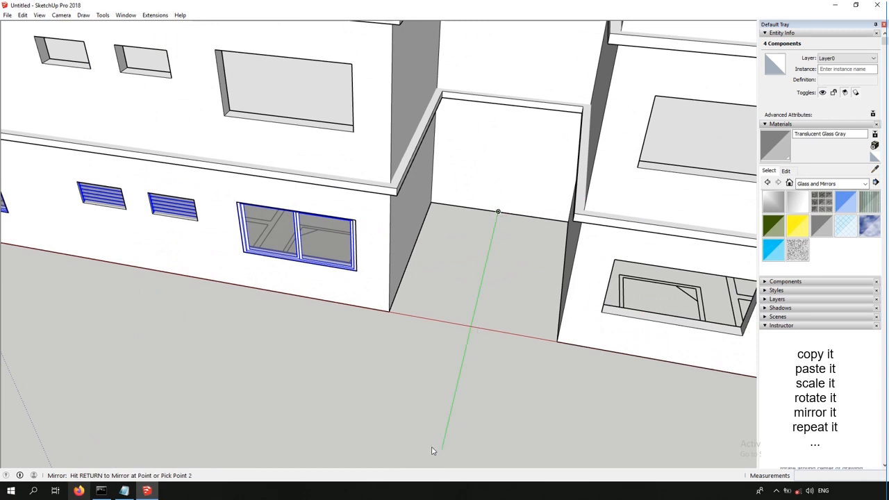
middle_drag(416, 439, 292, 323)
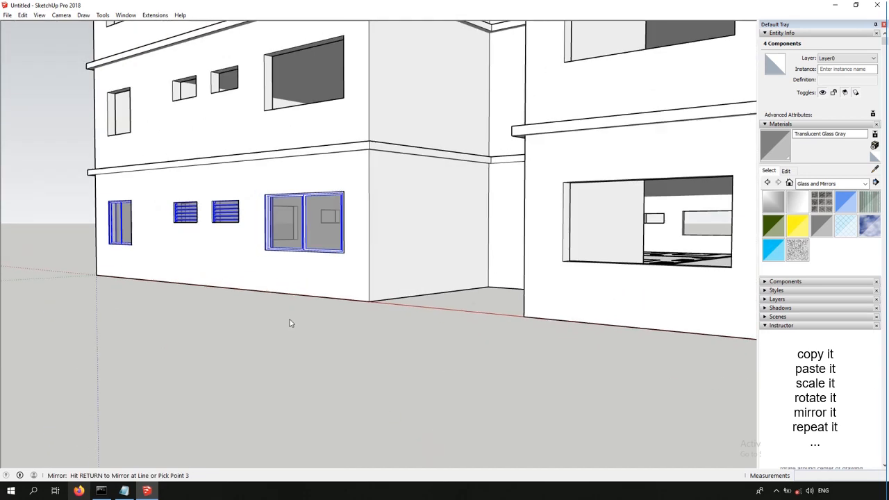
click(319, 373)
Copy the small sliding window nearest the building corner around to the first opening on the adjoining side facade.
middle_drag(306, 213, 585, 237)
middle_drag(389, 257, 528, 270)
middle_drag(308, 324, 450, 104)
scroll(464, 173, up, 2)
click(462, 174)
middle_drag(455, 173, 365, 139)
key(m)
scroll(389, 237, up, 1)
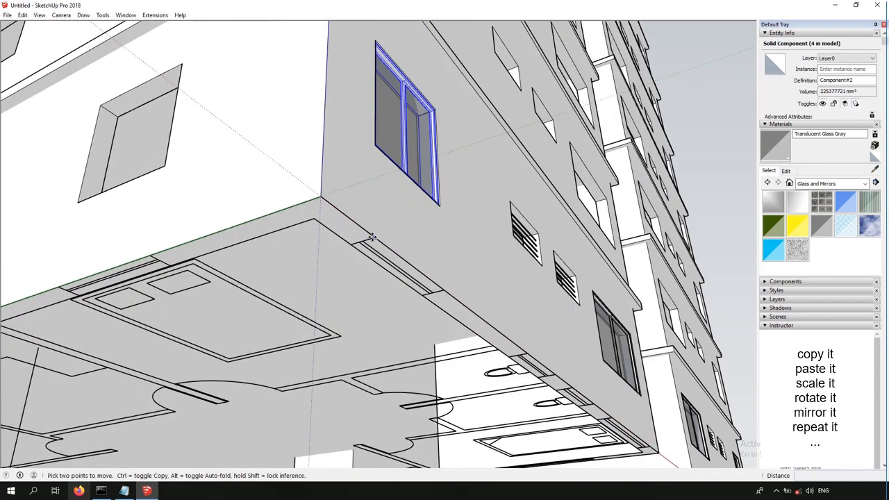
key(ctrl)
click(373, 237)
middle_drag(158, 236, 290, 226)
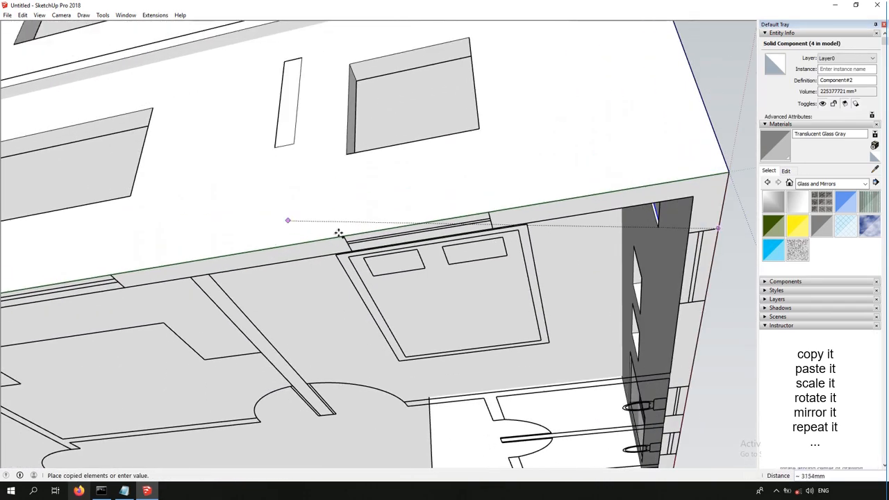
click(339, 233)
Rotate the copied window 90 degrees into the side facade's plane and align it with the opening's lower outer corner.
scroll(342, 231, up, 2)
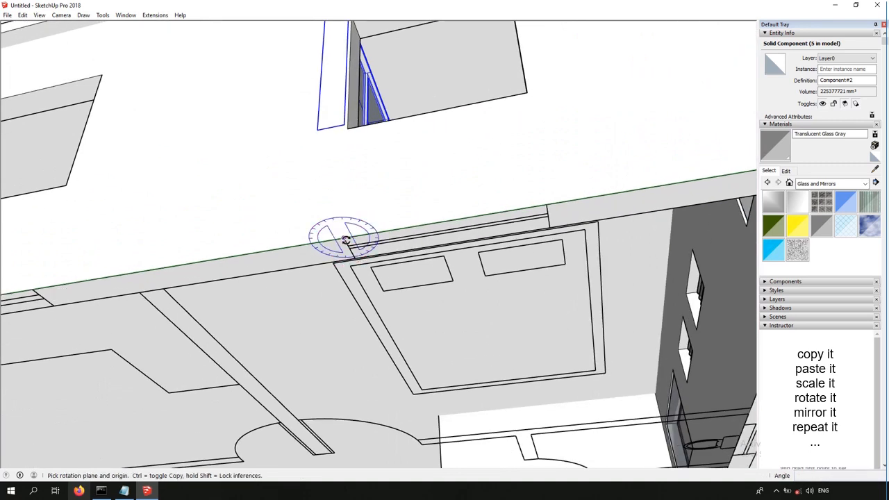
click(382, 234)
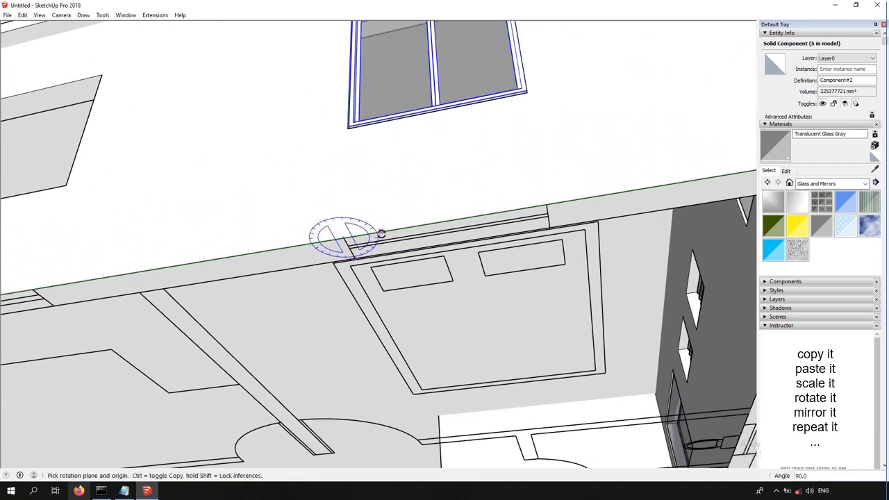
middle_drag(382, 234, 480, 348)
scroll(657, 304, up, 2)
scroll(658, 305, up, 4)
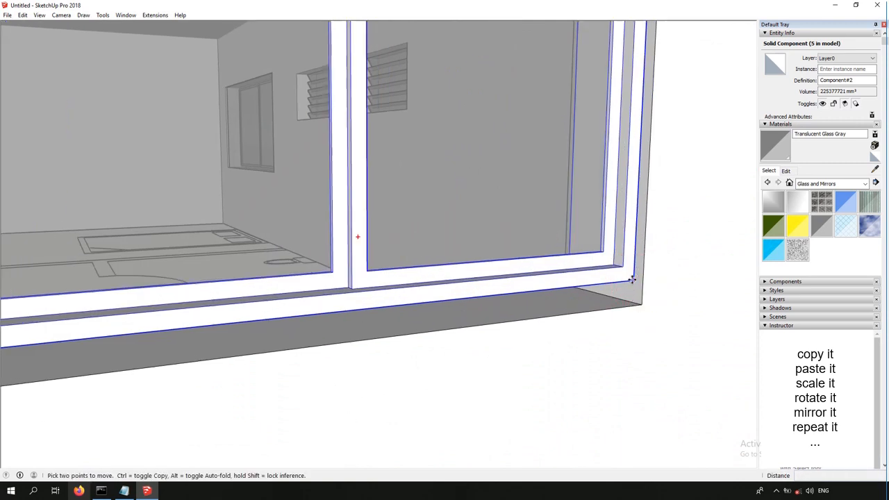
click(631, 280)
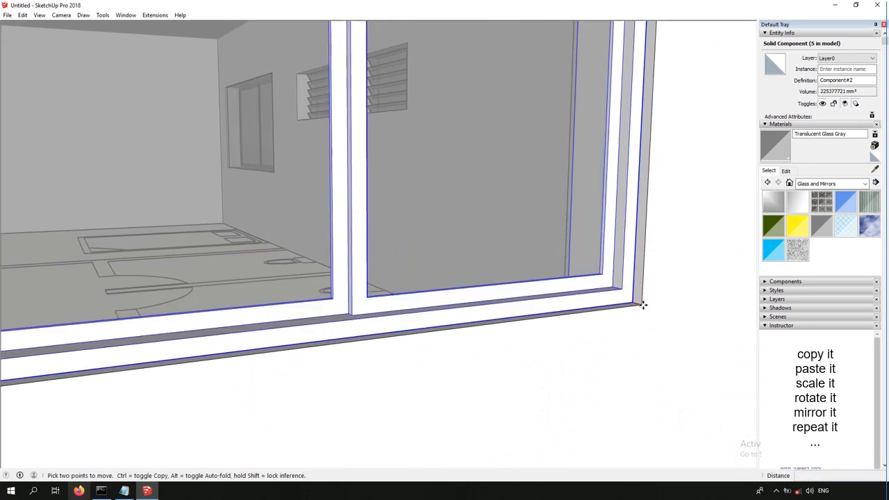
Copy the aligned window to the neighbouring large opening on the side facade, by its lower outer corner.
scroll(639, 304, down, 10)
key(ctrl)
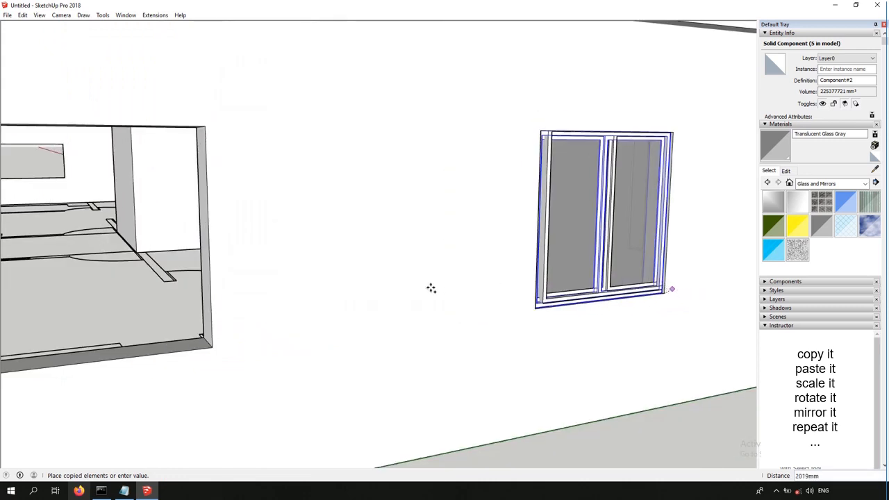
click(292, 325)
middle_drag(292, 325, 357, 340)
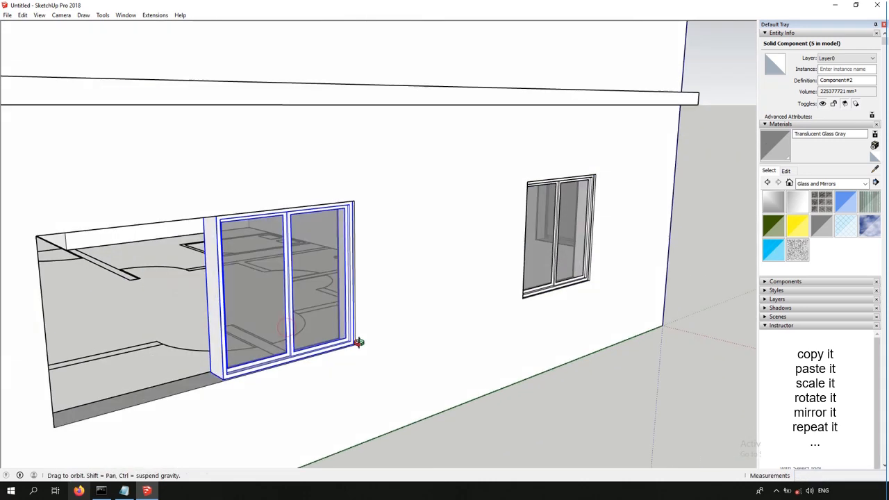
Scale the copied window's width to fill the large side-facade opening.
key(s)
click(214, 298)
scroll(358, 274, down, 3)
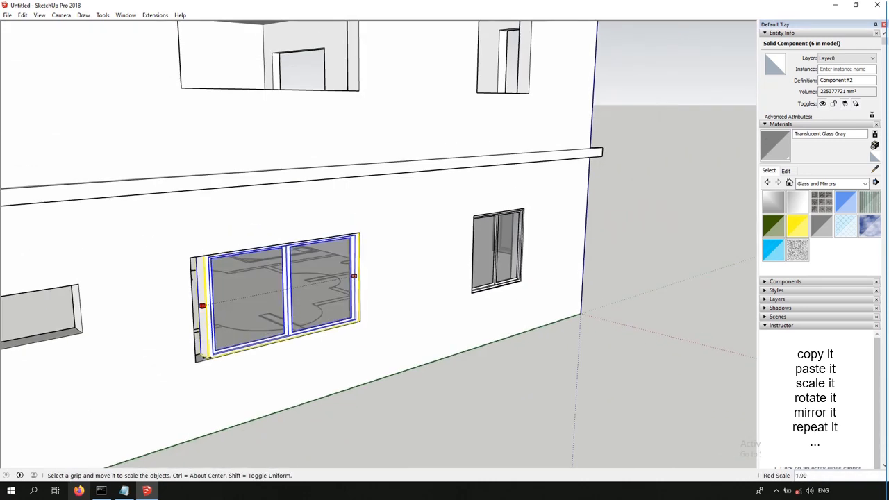
click(196, 361)
scroll(350, 292, down, 3)
scroll(349, 291, down, 2)
middle_drag(350, 292, 337, 318)
key(space)
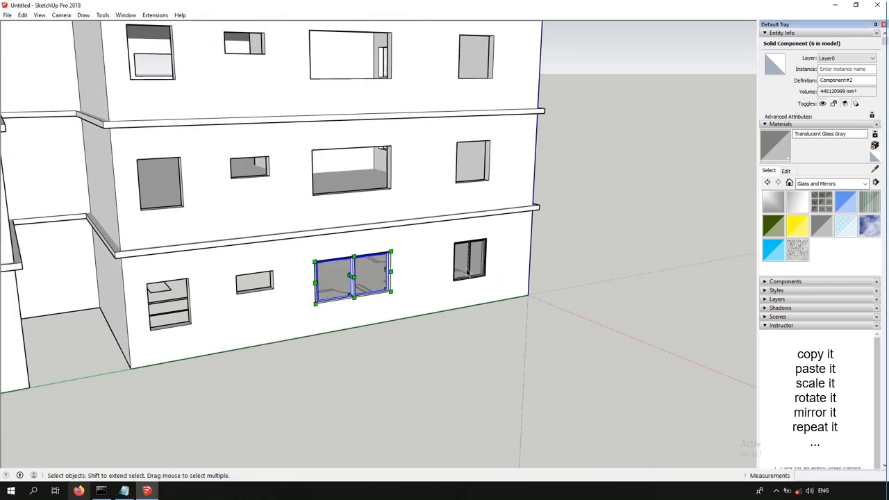
Copy the small side-facade window to the far opening beside the recess, by its lower outer corner.
click(478, 261)
scroll(480, 262, up, 8)
key(m)
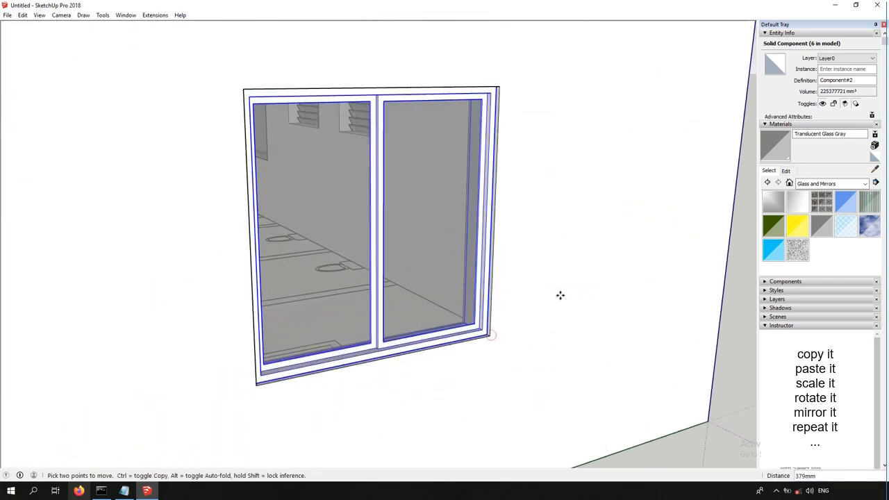
key(ctrl)
scroll(592, 268, down, 9)
scroll(453, 288, up, 5)
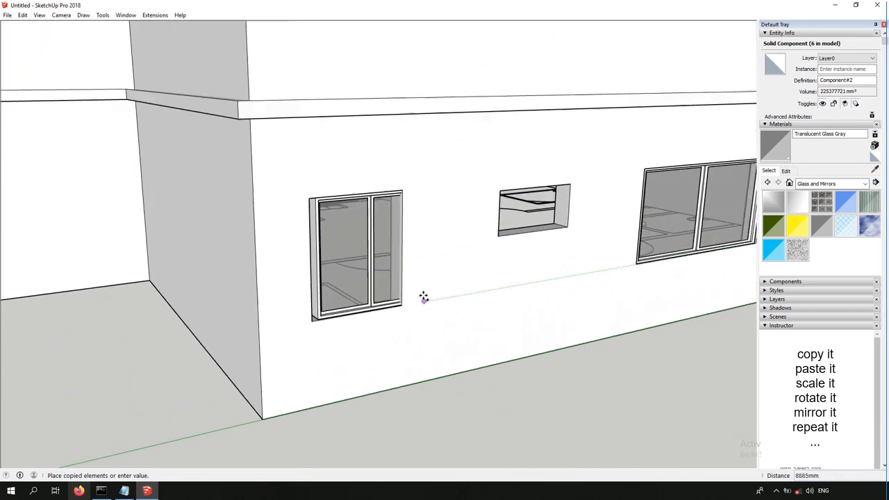
scroll(424, 297, up, 1)
click(399, 304)
Scale the far window copy narrower so it matches the opening's width.
scroll(349, 292, up, 4)
middle_drag(349, 291, 397, 270)
key(s)
scroll(175, 232, up, 3)
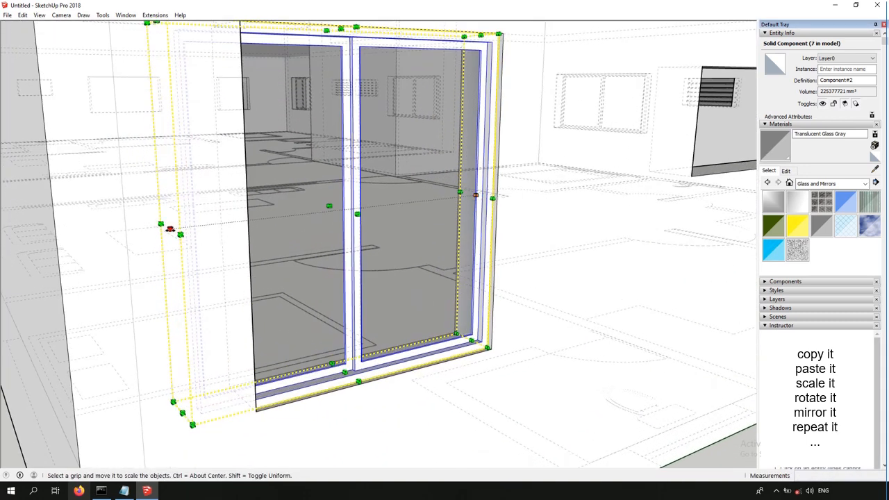
drag(170, 230, 248, 244)
key(space)
scroll(249, 249, down, 4)
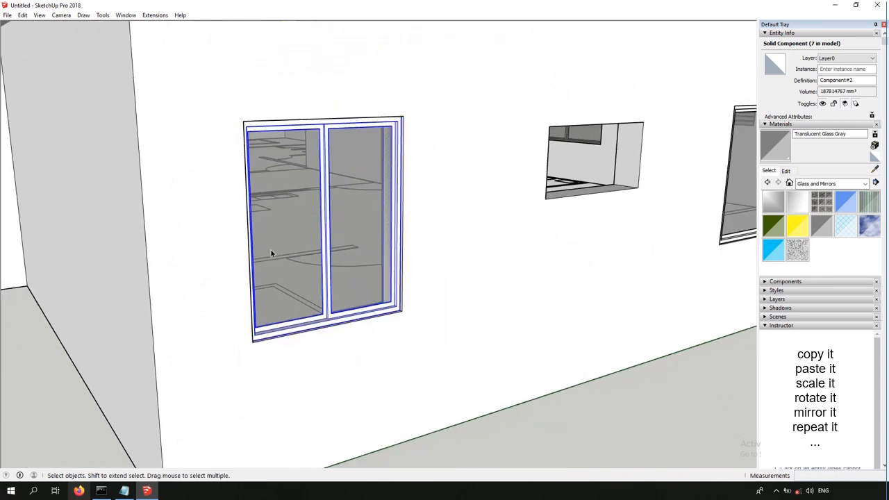
Copy a front-facade louvre component around the corner to the lower outer corner of the side facade's ventilator opening.
scroll(354, 232, down, 4)
middle_drag(526, 199, 212, 215)
click(667, 223)
middle_drag(667, 224, 627, 210)
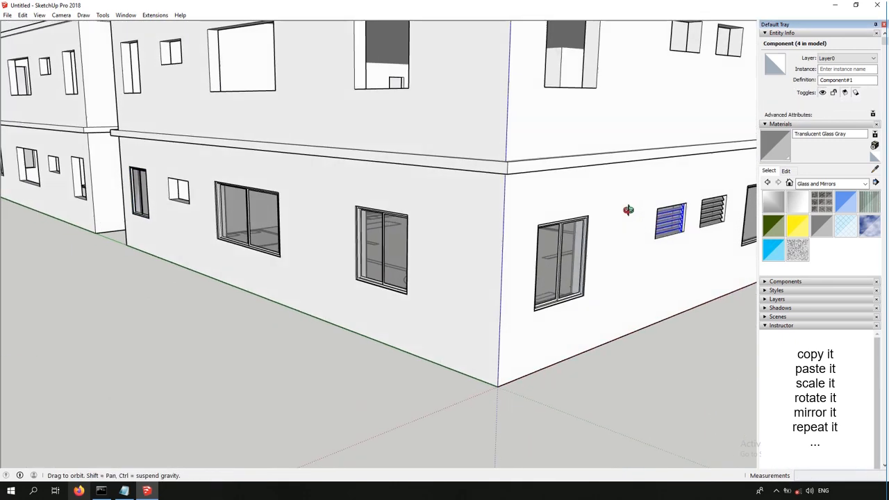
scroll(663, 229, up, 3)
key(m)
key(ctrl)
click(655, 250)
scroll(694, 268, down, 4)
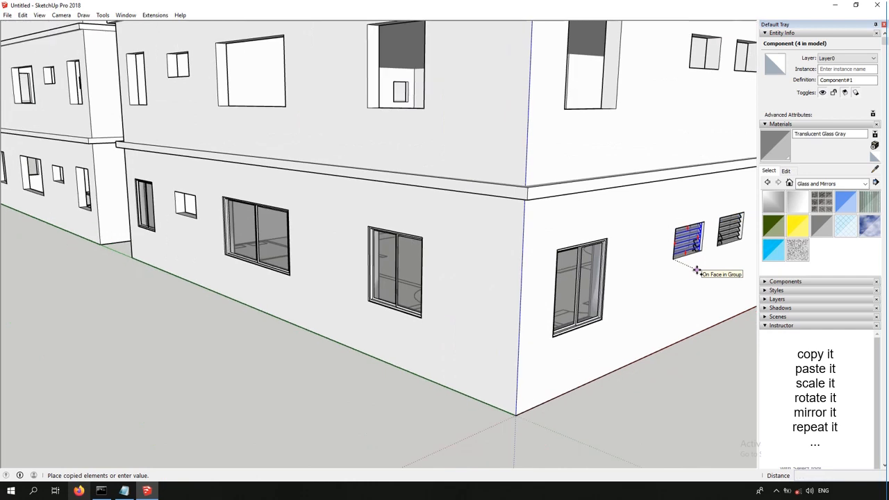
middle_drag(698, 270, 389, 242)
scroll(258, 229, up, 6)
scroll(210, 280, down, 3)
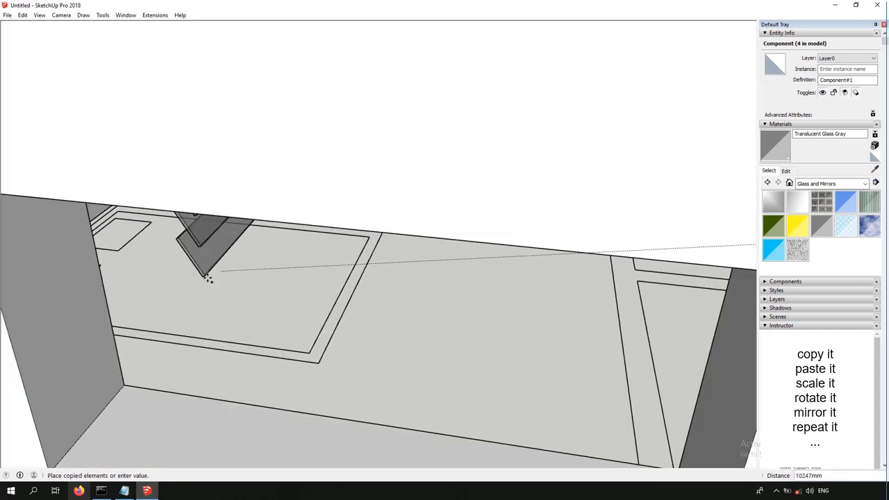
shift+middle_drag(123, 333, 179, 296)
click(119, 428)
Rotate the louvre copy 90 degrees about the opening's corner so it sits in the side-facade ventilator opening.
key(q)
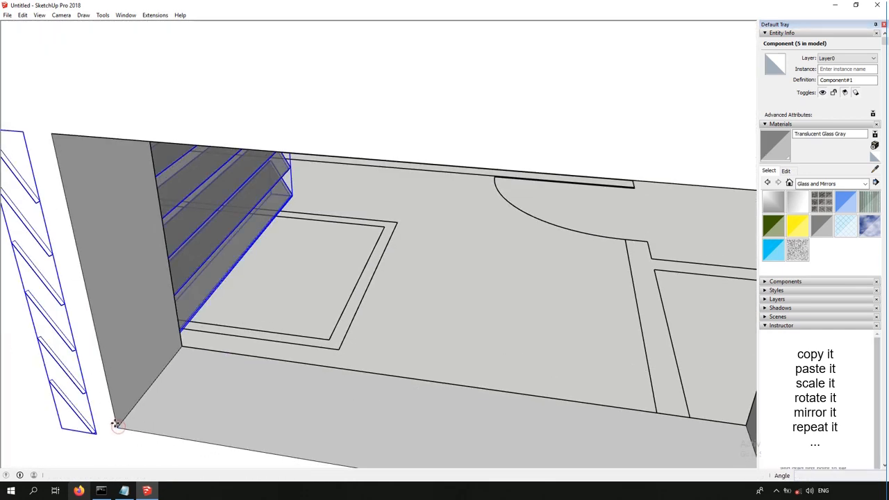
click(139, 401)
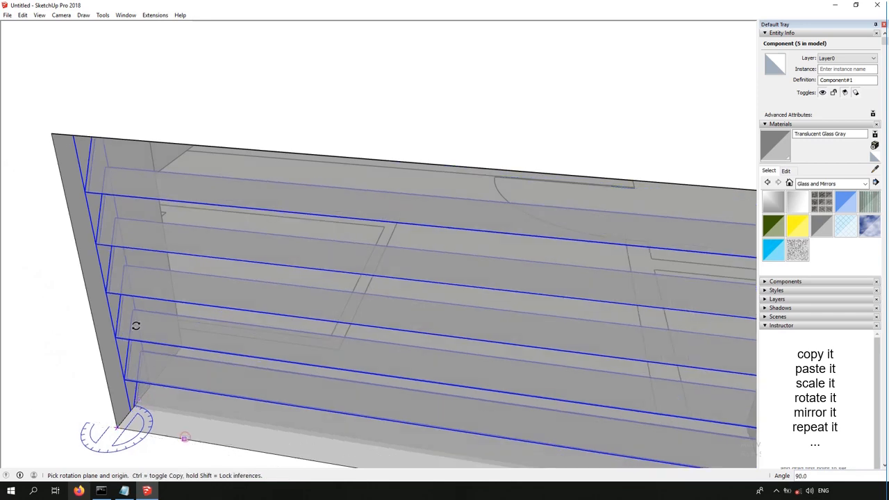
key(space)
scroll(178, 306, down, 5)
scroll(410, 283, down, 6)
middle_drag(411, 283, 410, 215)
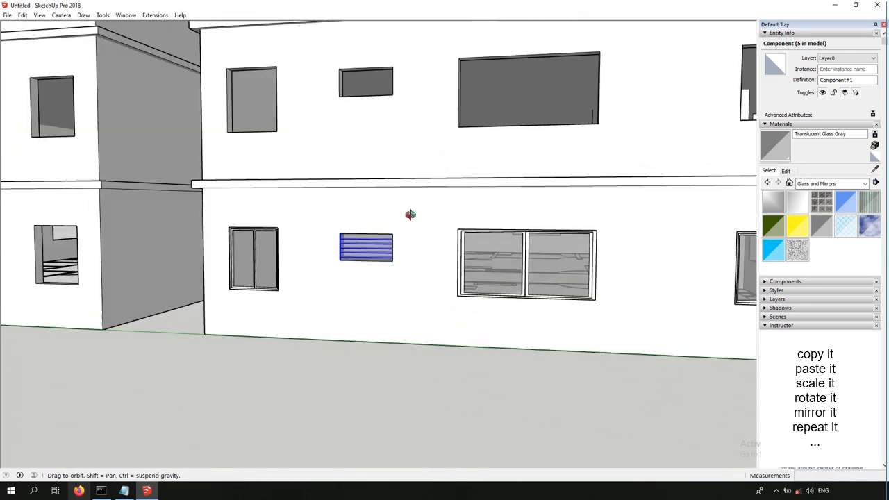
Select the side facade's three windows and louvre and mirror copies onto the neighbouring block across the recess's midline.
scroll(351, 254, up, 8)
middle_drag(361, 308, 754, 250)
scroll(516, 278, down, 6)
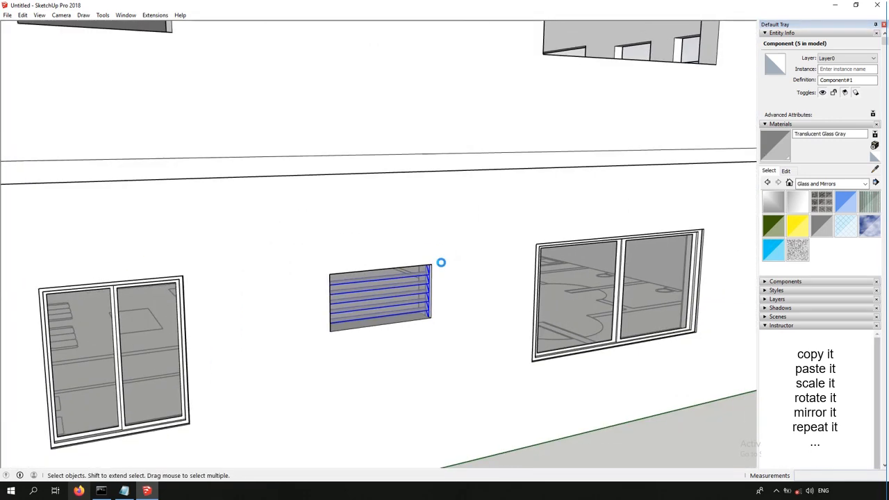
scroll(440, 262, down, 8)
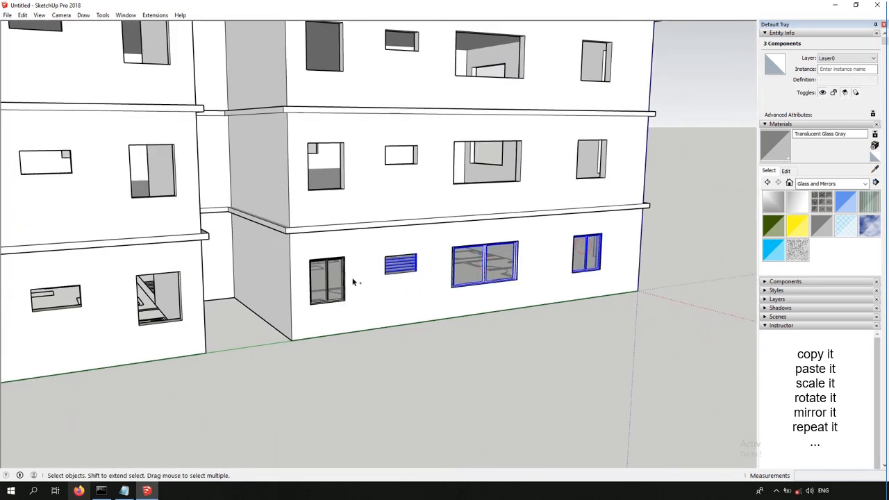
middle_drag(401, 269, 532, 254)
scroll(355, 260, up, 5)
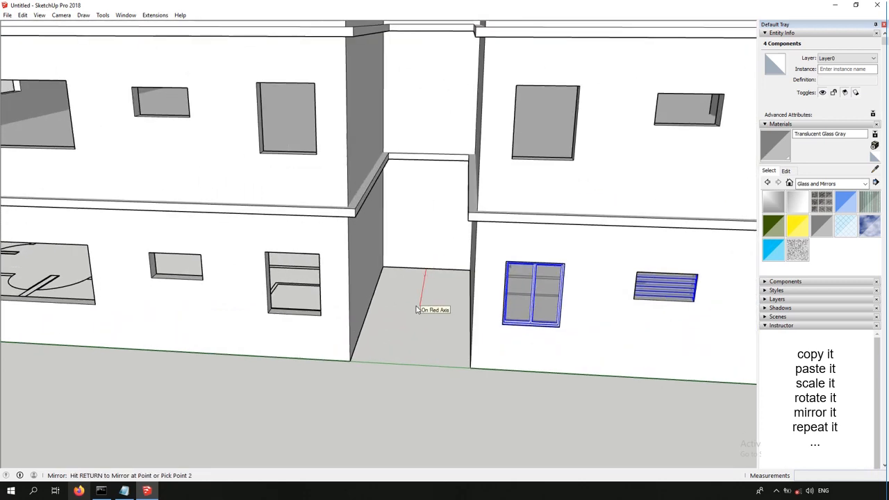
click(422, 213)
scroll(448, 219, down, 6)
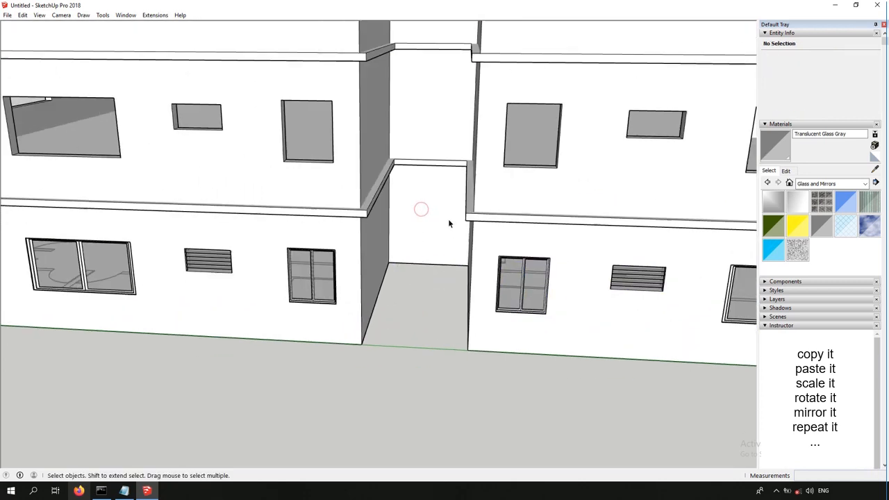
Select the eight window and louvre components along the side facade and mirror copies onto the opposite side of the building.
click(369, 248)
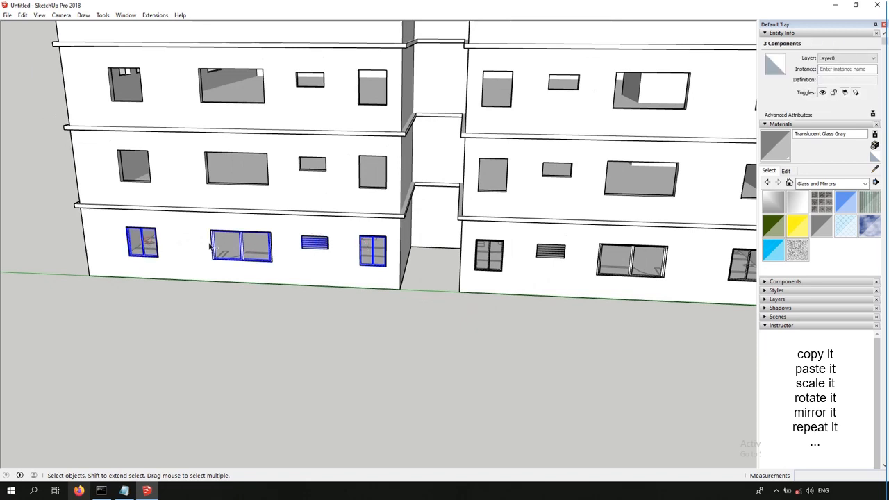
middle_drag(330, 250, 566, 260)
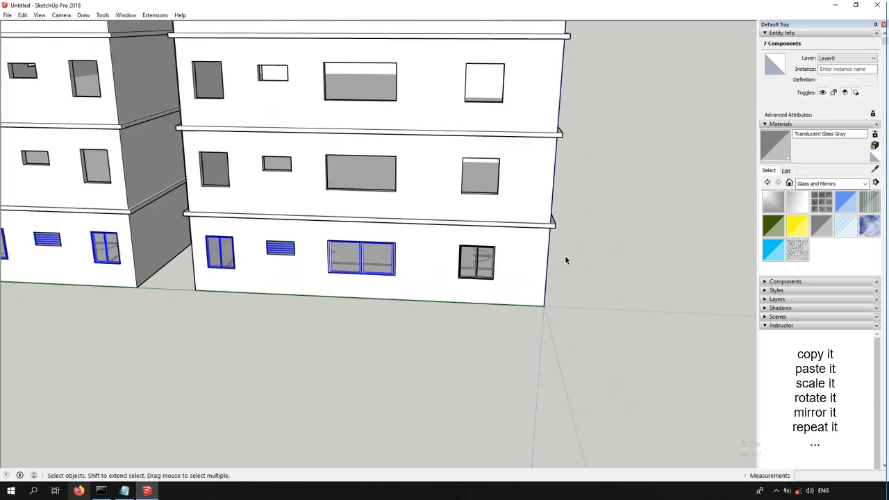
scroll(462, 233, down, 3)
middle_drag(463, 233, 417, 250)
scroll(415, 246, up, 8)
scroll(436, 154, up, 2)
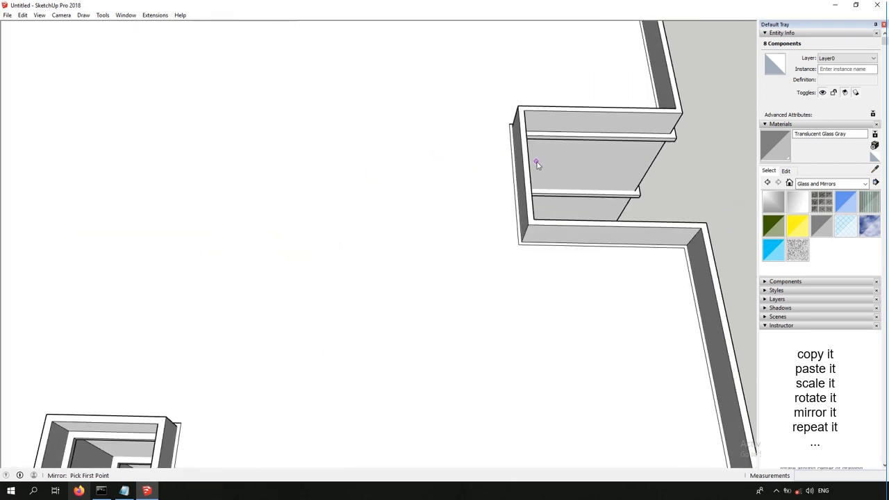
click(466, 129)
Select the eight window and louvre components on the front facade and mirror copies onto the rear facade across the building's midline.
scroll(467, 187, down, 5)
middle_drag(472, 264, 455, 146)
scroll(257, 410, up, 4)
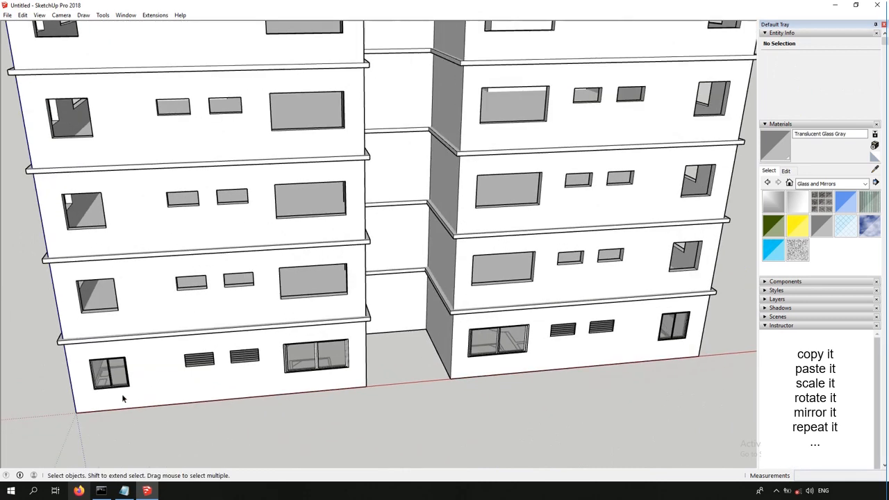
click(115, 384)
scroll(105, 379, up, 4)
shift+click(201, 360)
shift+click(357, 362)
scroll(357, 362, down, 4)
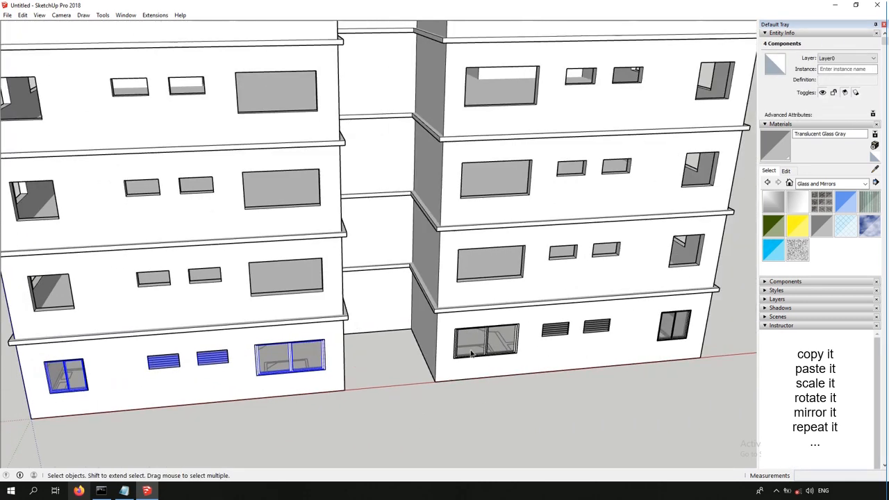
scroll(660, 324, up, 5)
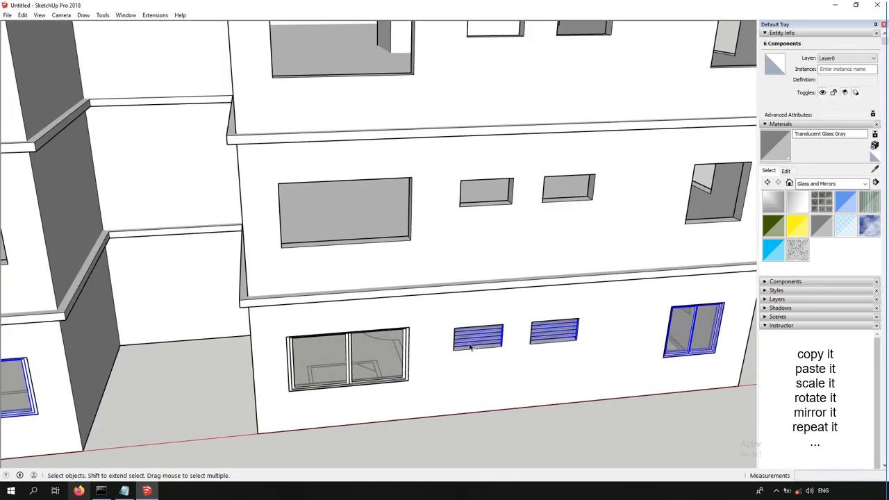
shift+click(369, 358)
scroll(369, 358, down, 5)
middle_drag(369, 358, 139, 330)
middle_drag(322, 331, 330, 303)
key(shift+m)
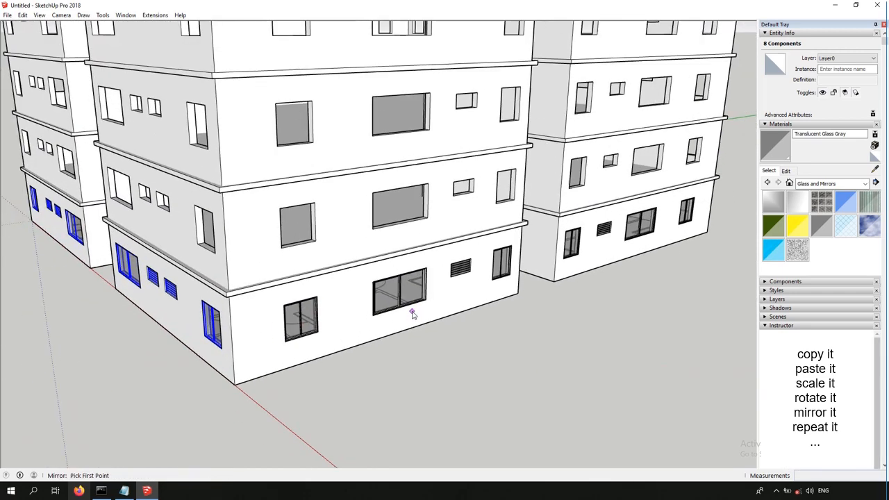
scroll(413, 314, down, 6)
middle_drag(413, 314, 441, 452)
scroll(465, 73, up, 8)
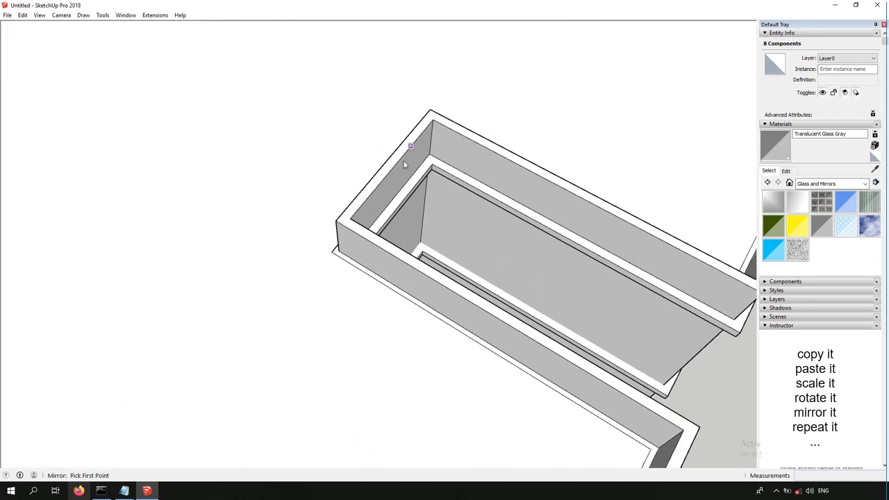
click(349, 104)
scroll(357, 116, down, 8)
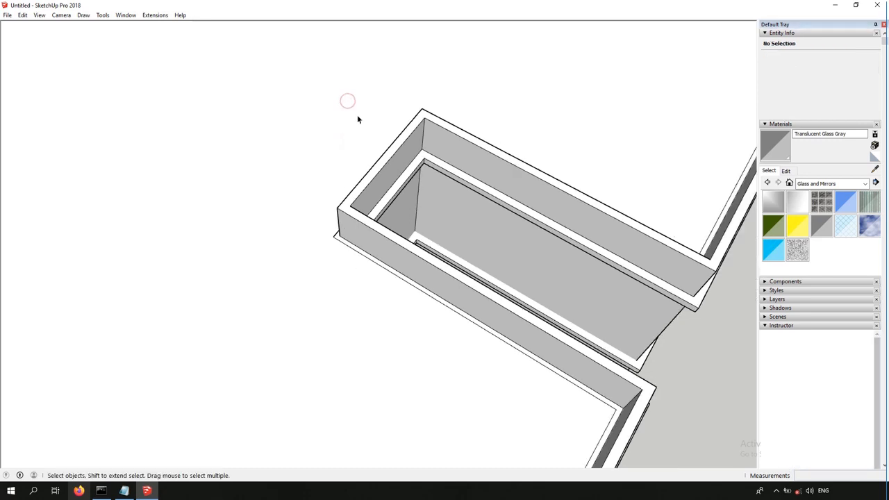
Switch the camera to parallel projection and the standard front view.
middle_drag(403, 188, 378, 84)
click(61, 15)
click(89, 63)
click(61, 15)
mouse_move(84, 50)
click(188, 70)
Select all ground-floor window and louvre components and copy them upward nine times at 3 m spacing.
scroll(398, 353, up, 5)
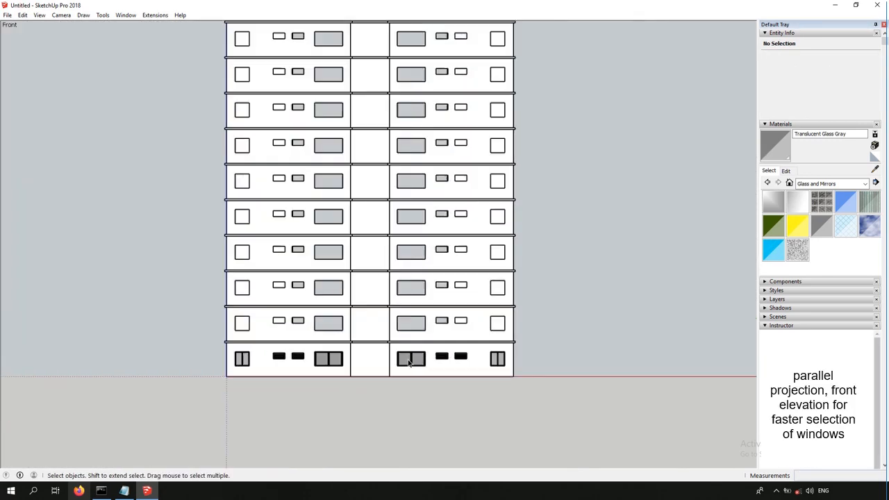
drag(44, 338, 650, 375)
key(m)
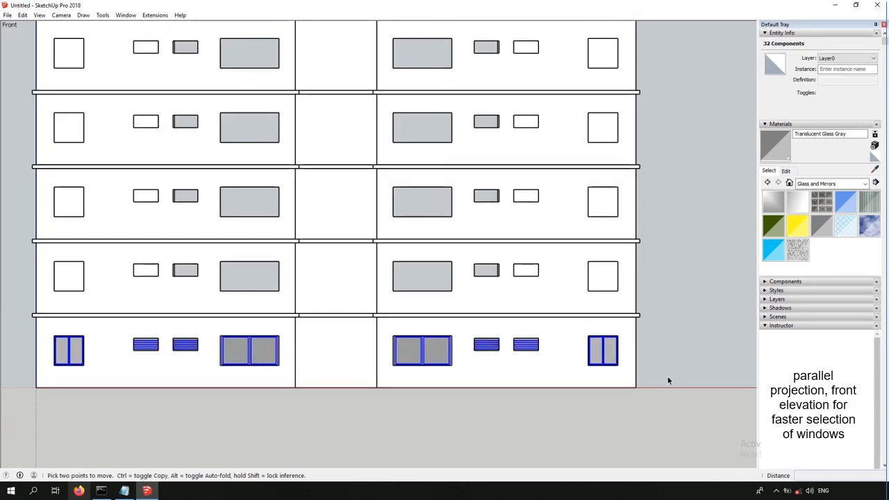
key(ctrl)
click(673, 378)
key(Return)
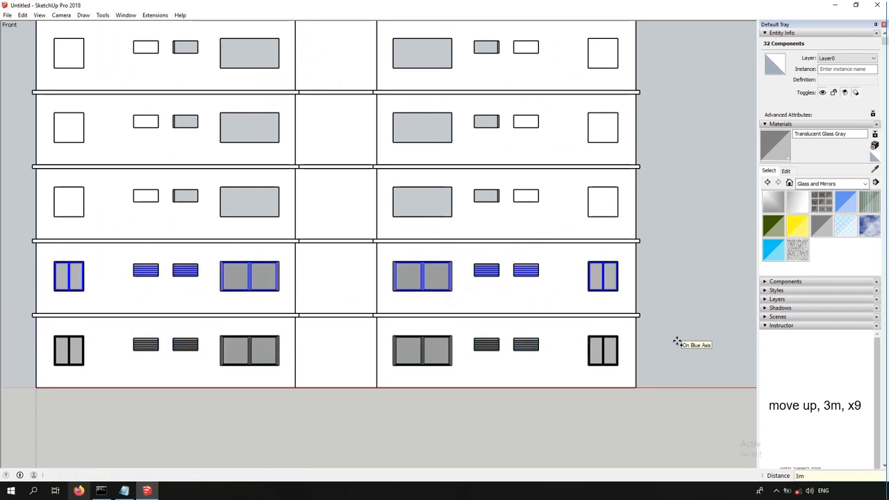
key(Return)
scroll(512, 357, down, 10)
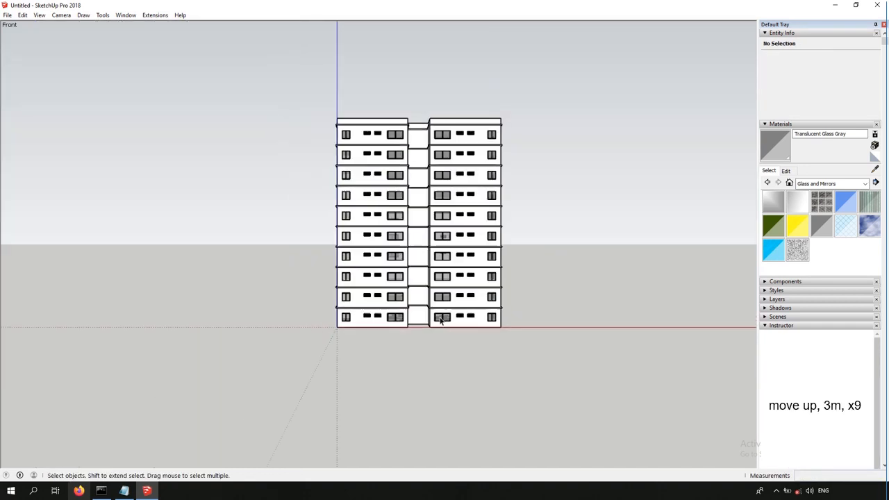
Inside the window component nearest the building corner, draw a 1 m by 150 mm rectangle on the wall directly above the frame.
middle_drag(512, 357, 669, 409)
scroll(417, 230, up, 10)
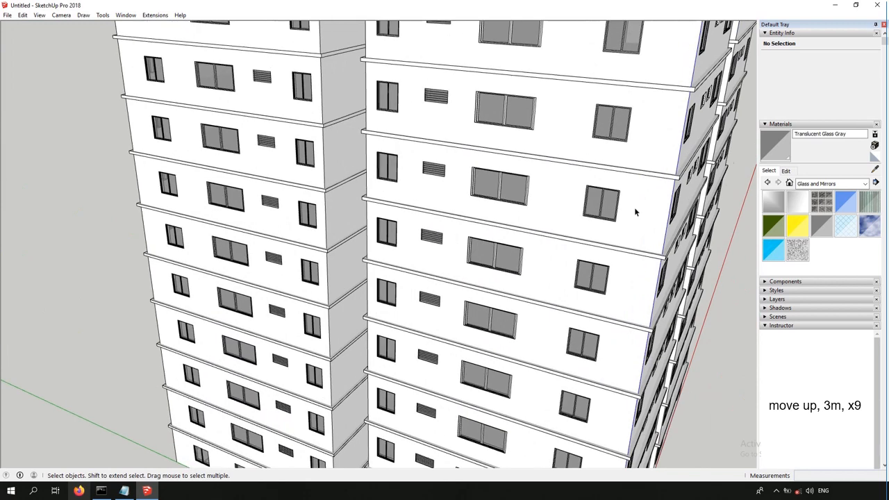
scroll(551, 280, up, 10)
key(r)
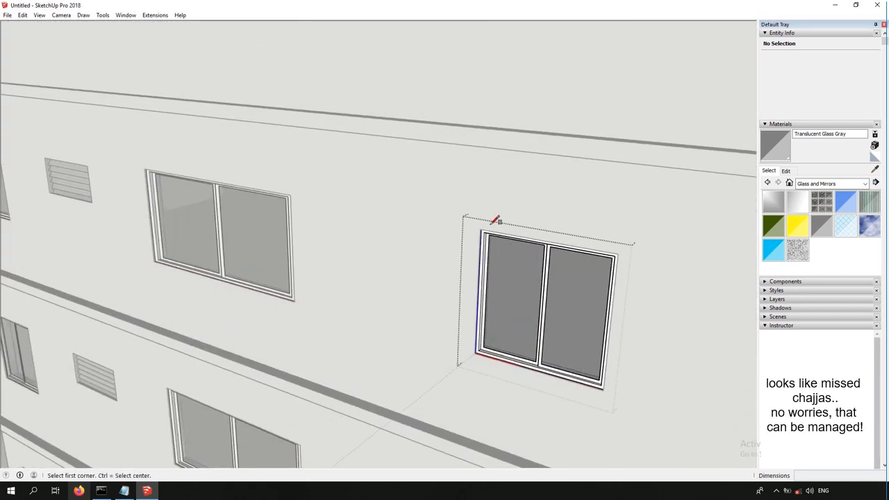
click(478, 235)
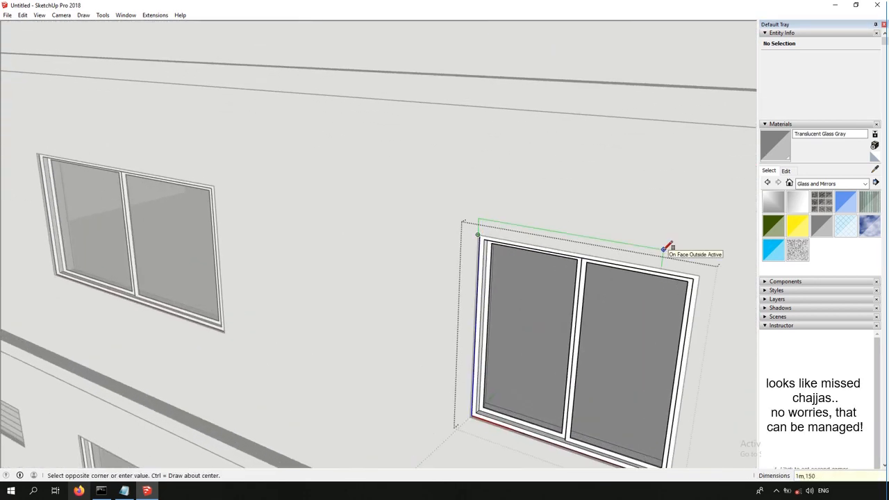
key(Return)
Scale the rectangle above the window lengthwise so that it spans the full width of the frame.
scroll(663, 248, up, 1)
key(space)
click(646, 247)
key(s)
click(661, 256)
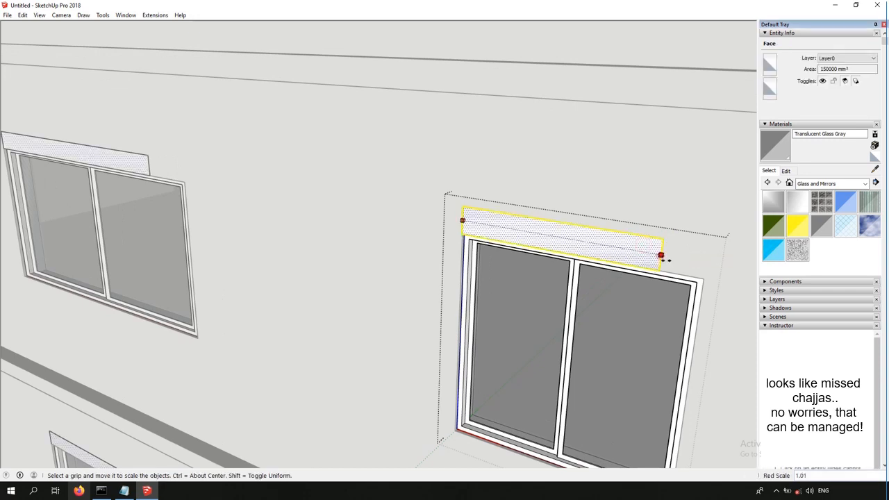
Extrude the rectangle above the window outward by 600 mm to form a chajja.
key(p)
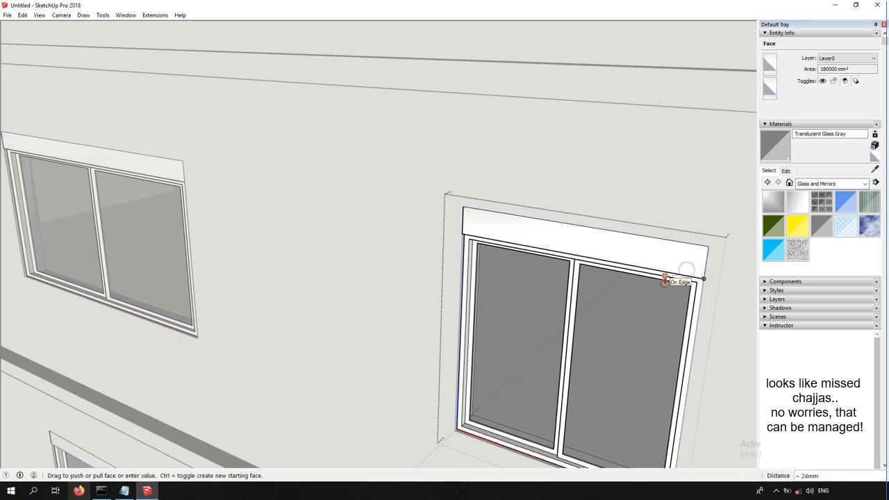
click(685, 266)
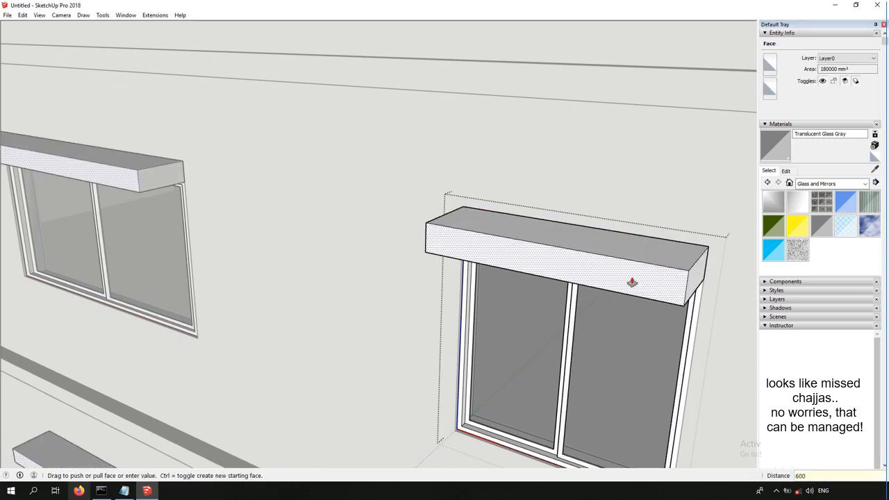
click(632, 282)
Slope the chajja's top by drawing a line from the front edge's midpoint to the upper wall corner and cutting away the wedge, 1200 mm deep.
key(l)
middle_drag(631, 279, 491, 288)
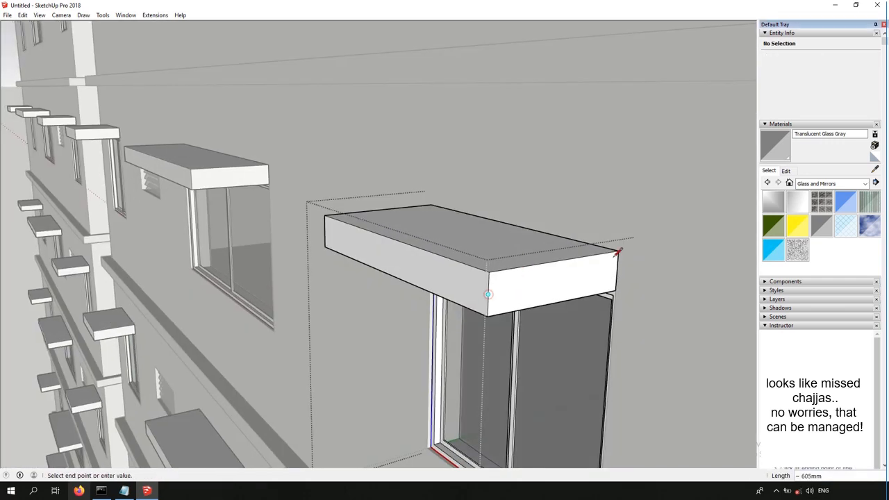
key(p)
click(505, 281)
click(424, 208)
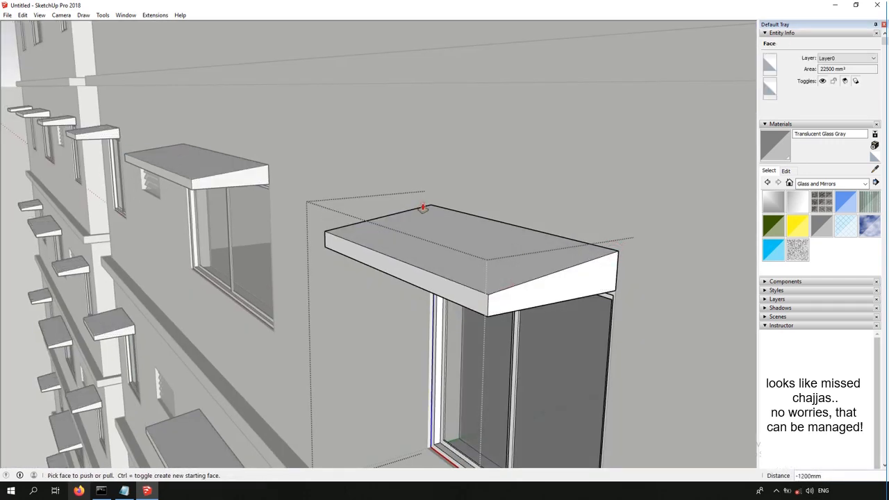
key(space)
scroll(643, 218, down, 1)
scroll(643, 219, down, 3)
click(81, 222)
scroll(232, 237, down, 6)
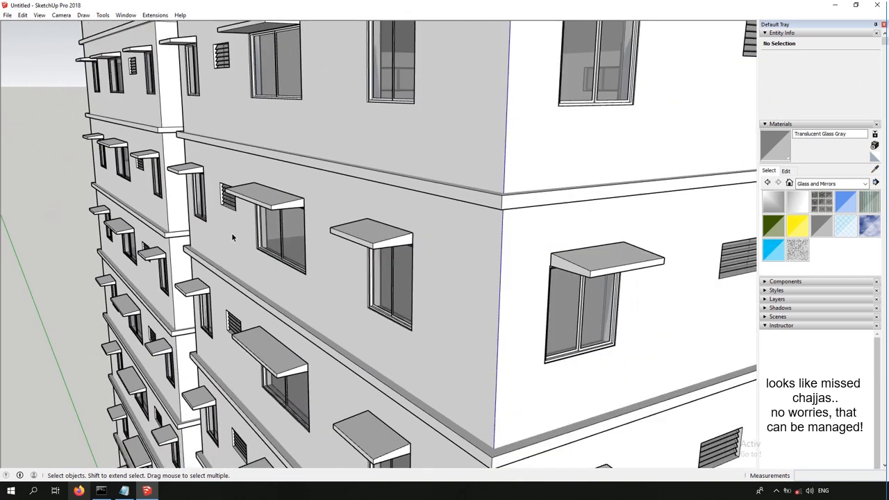
Paint the storey walls with the 0031_PapayaWhip material from the Colors-Named collection.
middle_drag(268, 256, 553, 239)
click(813, 184)
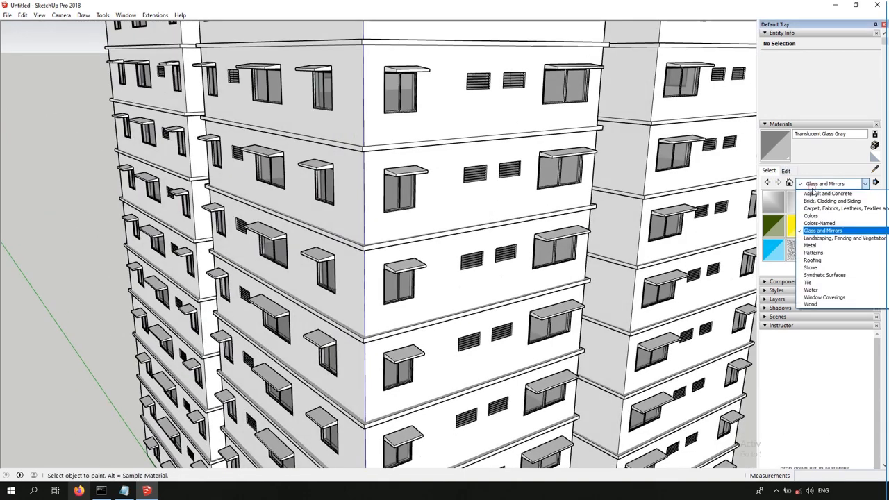
click(823, 223)
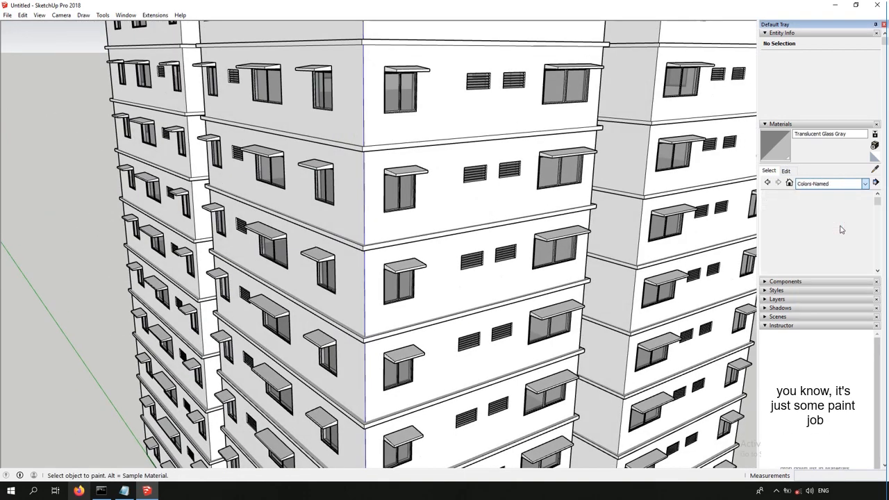
scroll(842, 229, down, 3)
scroll(836, 227, up, 1)
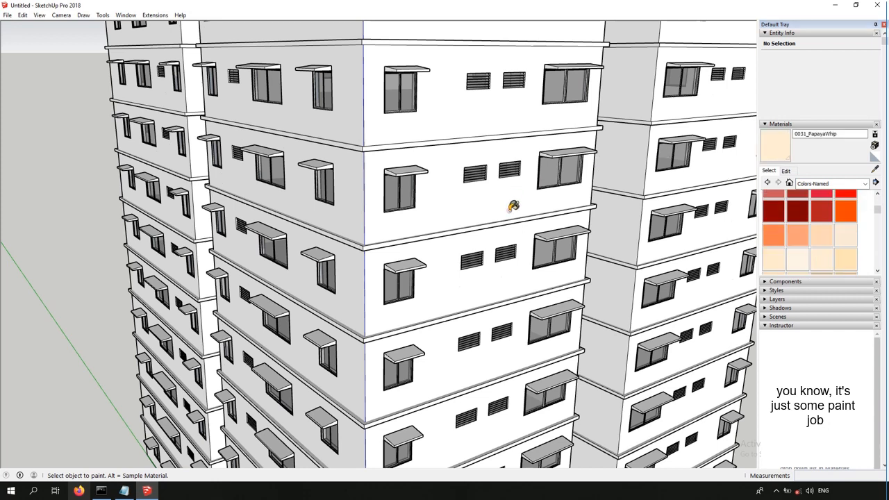
click(512, 206)
Open a window component and paint its chajja with the 0030_OldLace material.
scroll(381, 264, up, 5)
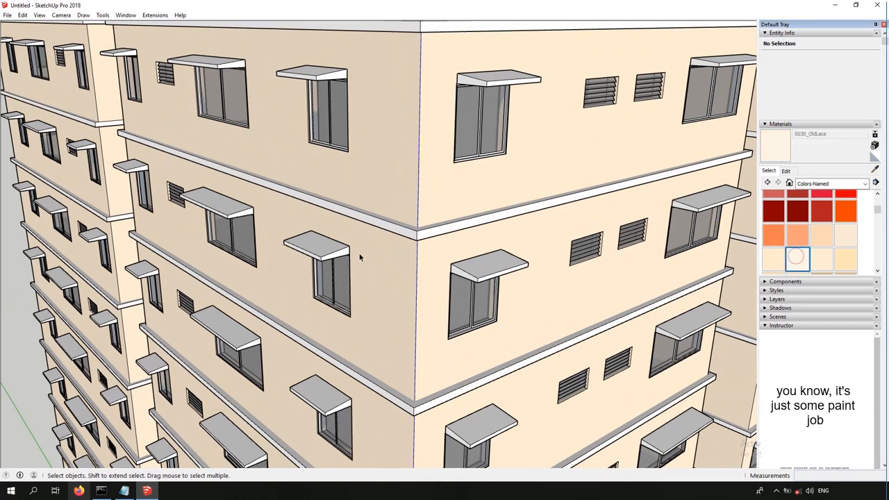
click(335, 252)
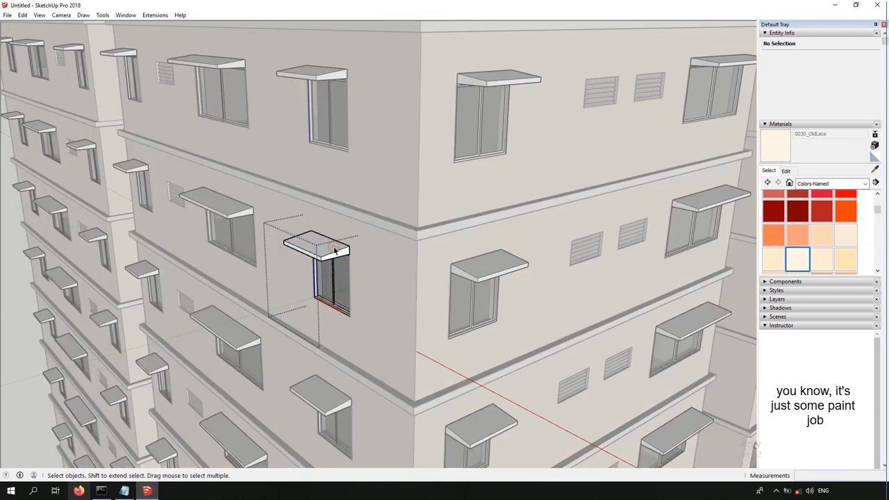
scroll(333, 247, down, 2)
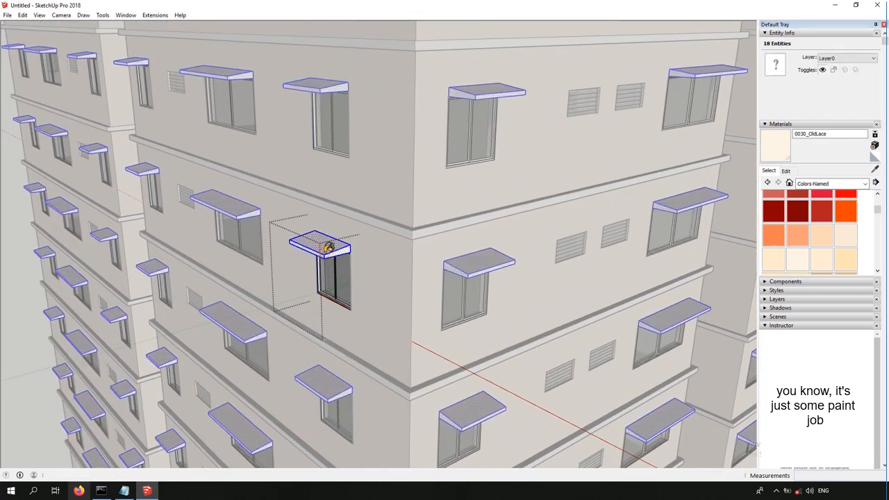
scroll(327, 248, down, 2)
key(space)
click(17, 319)
Sample the 0031_PapayaWhip wall material and apply it to the roof parapet.
scroll(393, 224, down, 5)
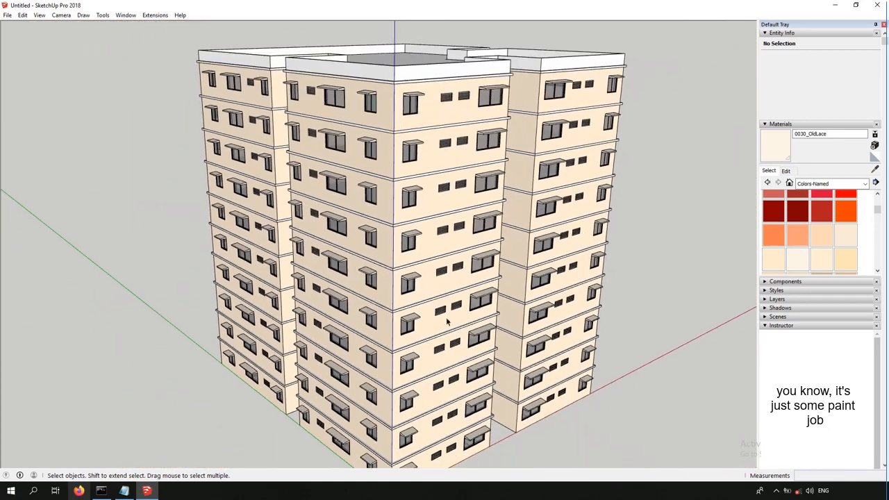
middle_drag(446, 321, 440, 250)
key(b)
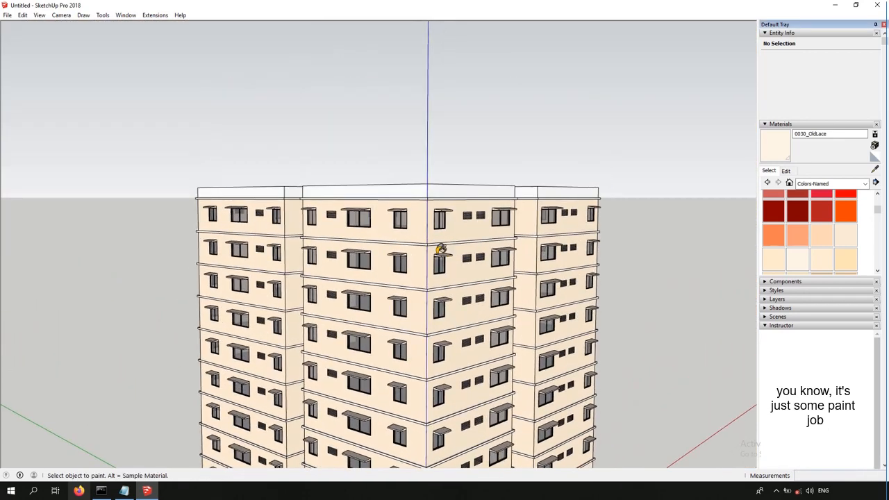
scroll(421, 226, up, 9)
alt+click(416, 217)
click(428, 113)
scroll(424, 134, down, 1)
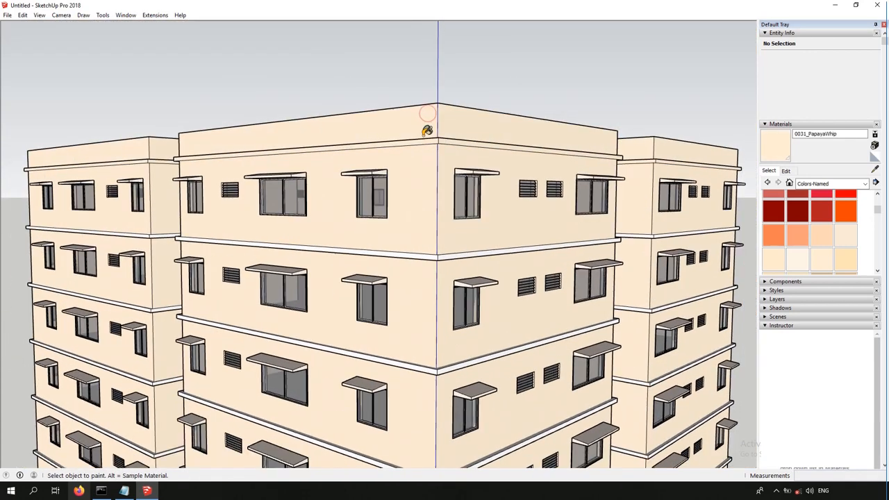
key(space)
Select the whole building, exclude the floor plan from the selection, and move the building up 3 m.
scroll(427, 132, down, 8)
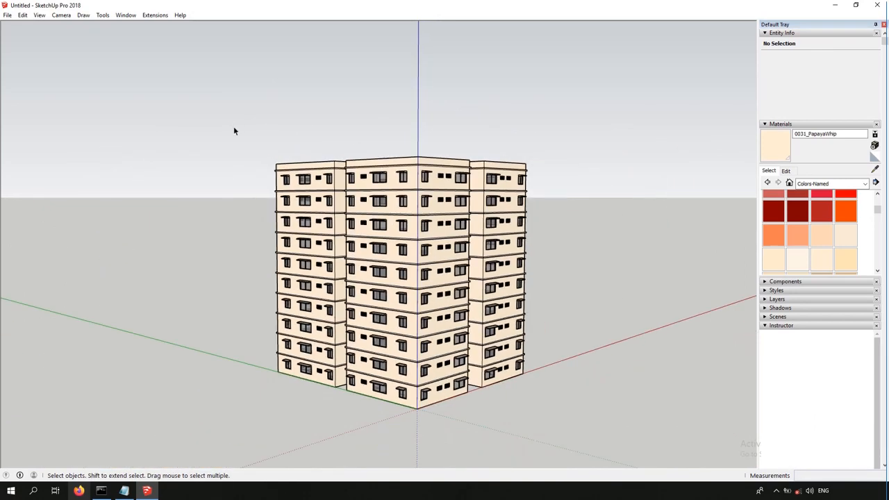
drag(234, 131, 562, 433)
key(m)
middle_drag(464, 307, 435, 405)
scroll(422, 334, up, 10)
shift+click(411, 375)
scroll(473, 256, down, 2)
scroll(437, 403, down, 1)
key(m)
click(612, 362)
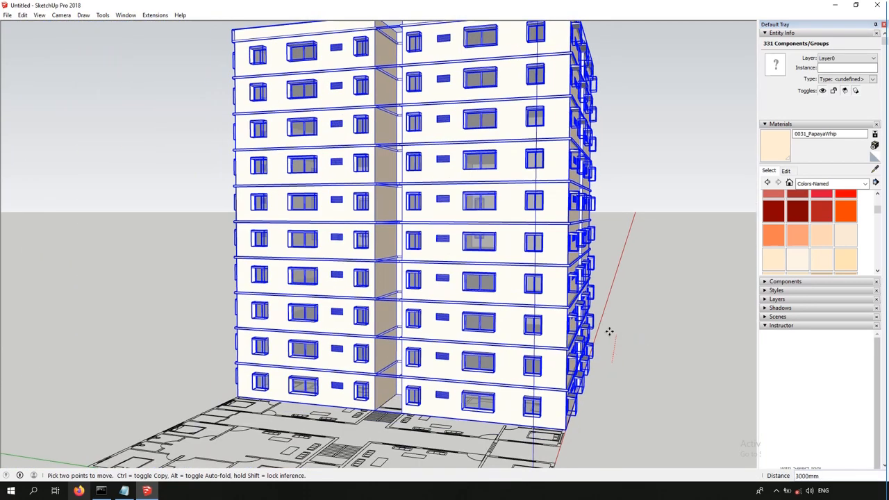
key(Up)
text(3m)
key(Return)
scroll(484, 256, down, 3)
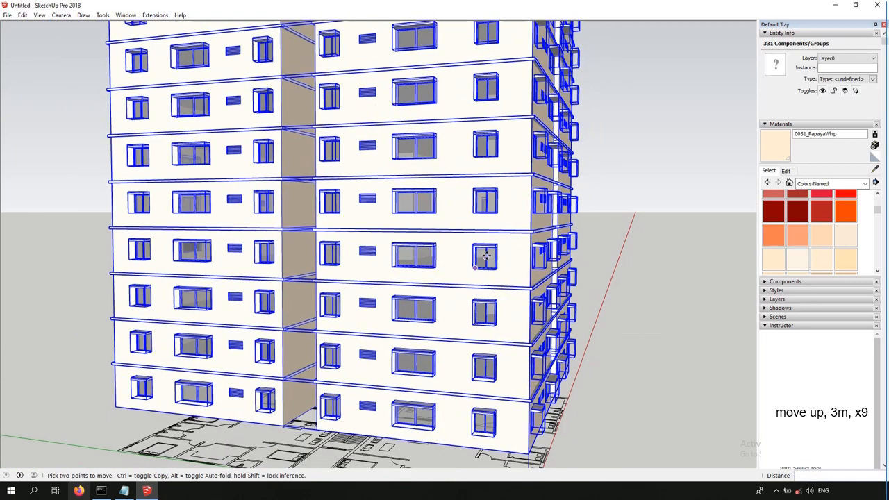
Draw a 450 by 450 mm column base from the inner wall corner of the floor plan nearest the origin.
key(space)
scroll(513, 460, up, 5)
middle_drag(514, 326, 522, 235)
scroll(514, 324, up, 5)
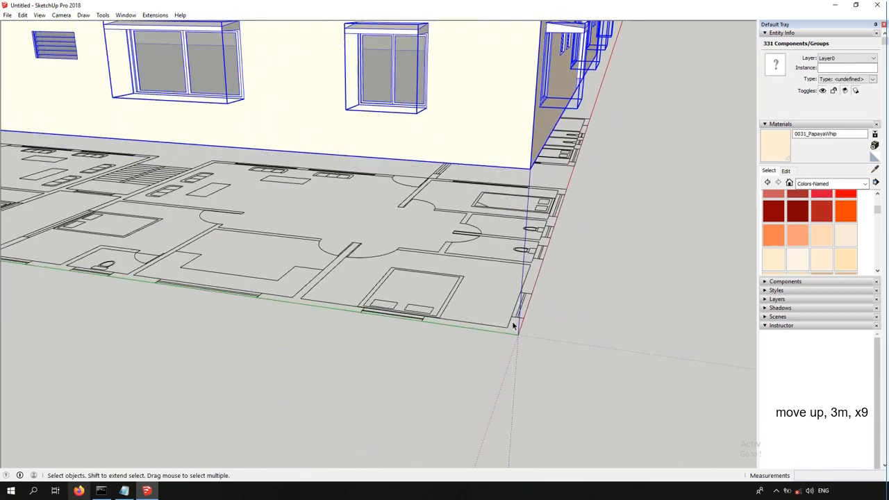
click(595, 353)
scroll(483, 320, down, 3)
middle_drag(511, 341, 465, 386)
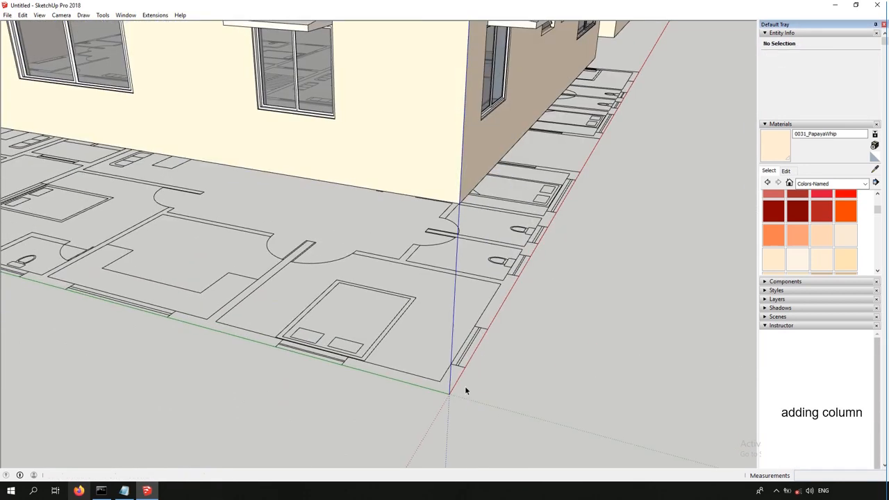
scroll(465, 386, up, 4)
key(r)
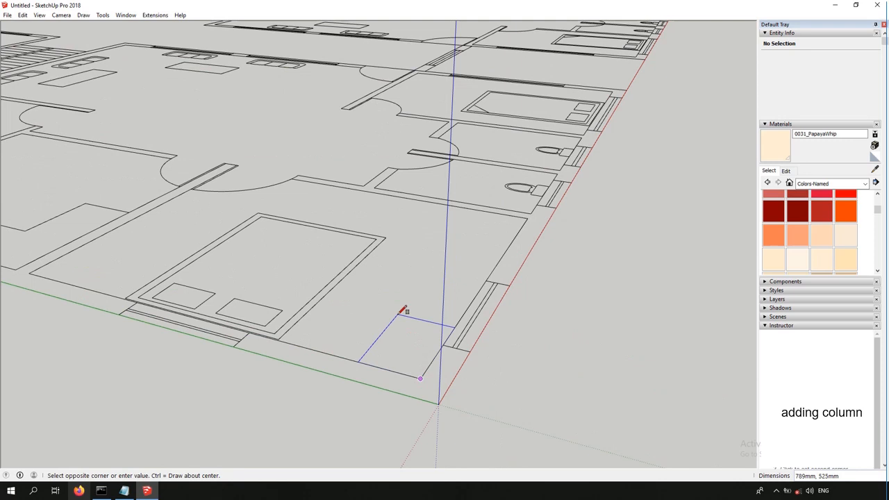
text(450,45)
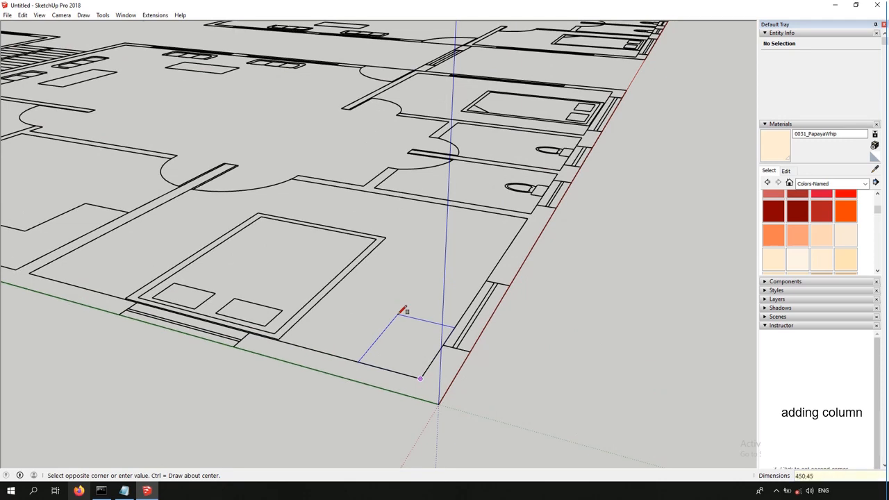
text(0)
key(Return)
key(p)
click(396, 358)
scroll(396, 359, down, 4)
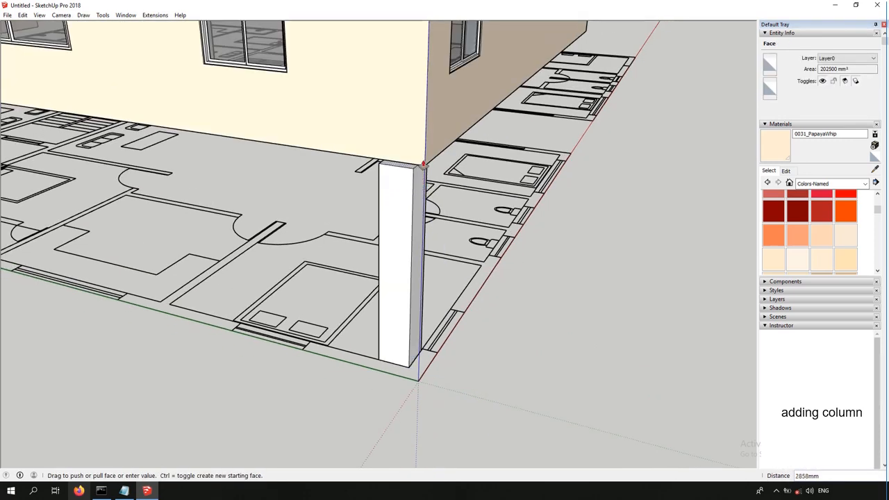
key(ctrl+z)
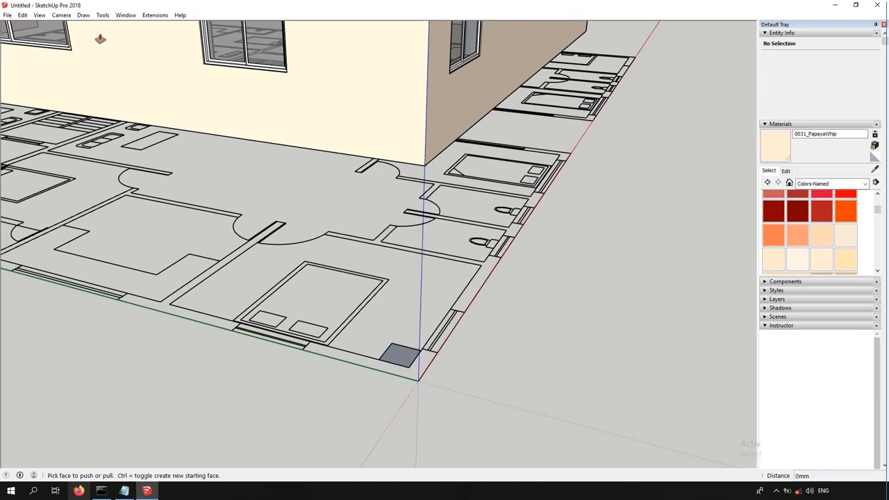
Unhide the last hidden geometry, the lowest slab, and move it up 3 m.
click(23, 15)
mouse_move(116, 150)
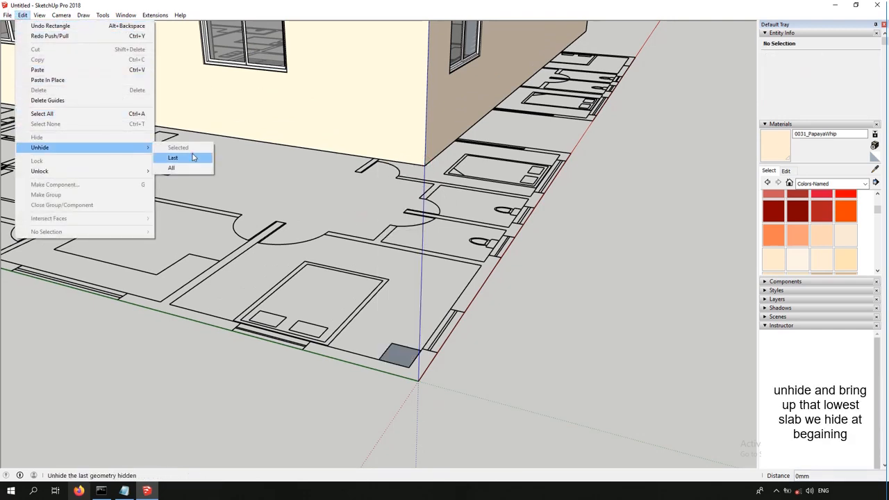
click(173, 158)
click(392, 318)
key(m)
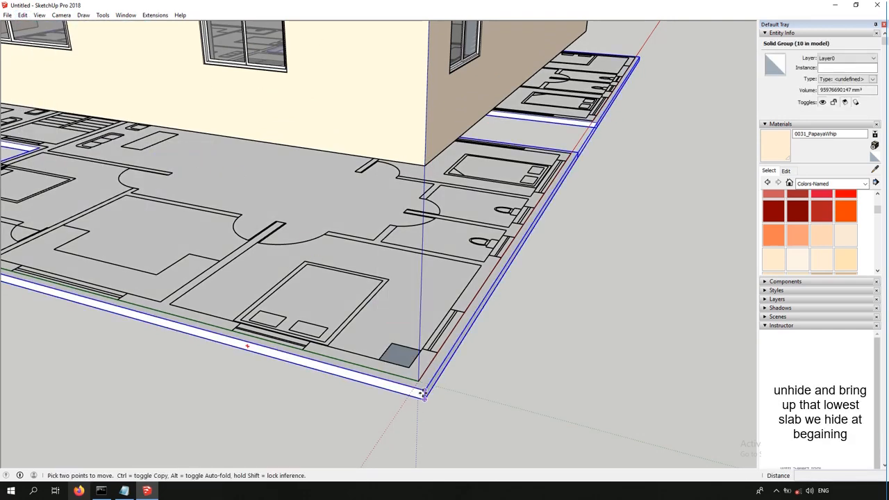
click(422, 393)
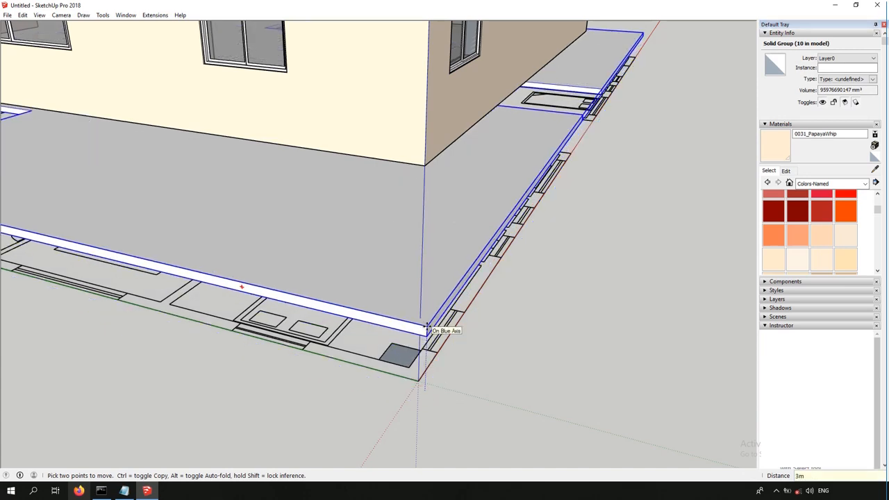
key(Return)
Extrude the 450 by 450 mm column base 2850 mm up to the underside of the lowest slab and group the column.
key(p)
click(401, 355)
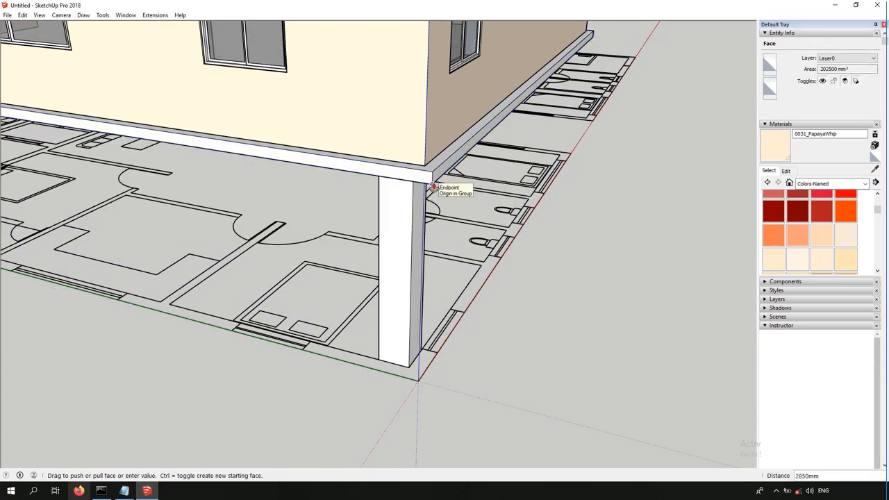
click(432, 186)
key(ctrl+g)
Copy the column along the green-axis side to the inner wall corner at the other end of the same wing.
key(m)
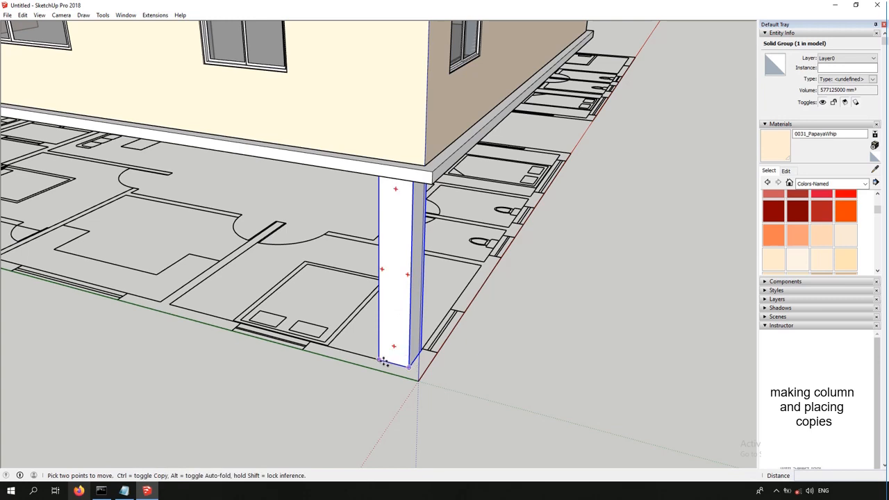
key(ctrl)
click(381, 361)
scroll(494, 408, down, 4)
middle_drag(288, 350, 421, 344)
scroll(155, 387, up, 1)
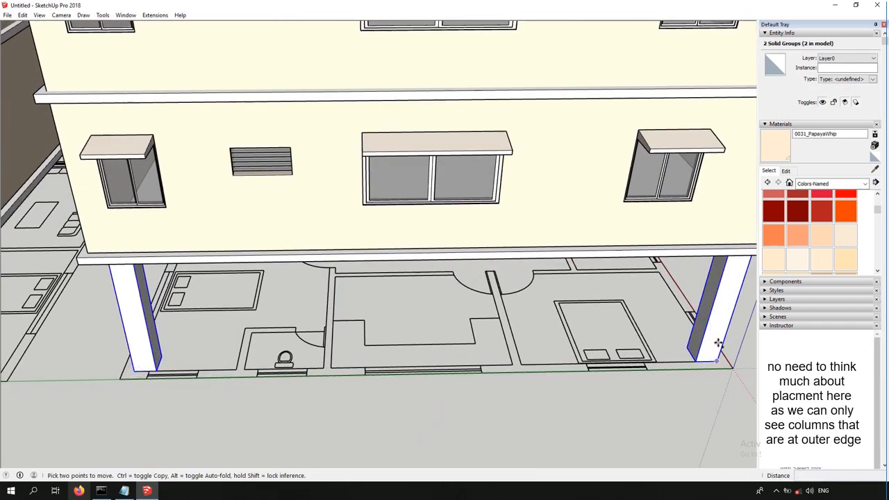
Copy the two end columns across the recess to the neighbouring wing on the green-axis side.
click(716, 360)
scroll(716, 361, down, 5)
scroll(346, 352, up, 5)
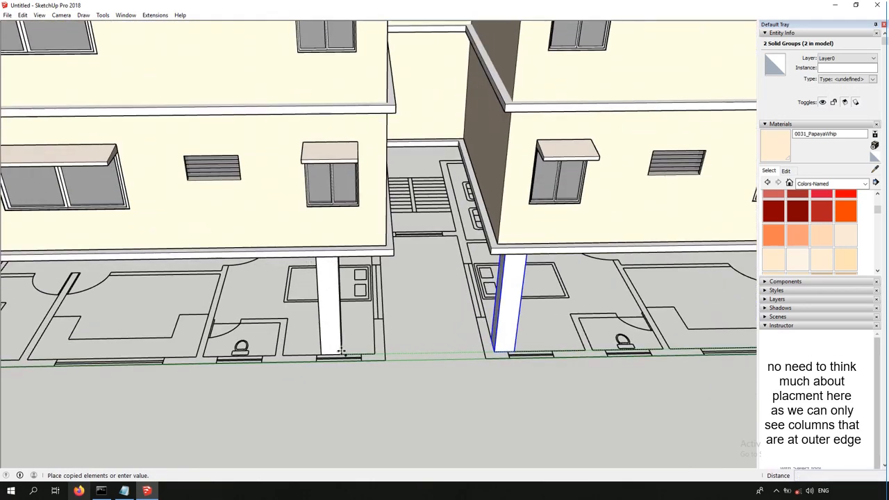
click(375, 346)
scroll(379, 340, down, 5)
Select all four columns and copy them about 9552 mm along the red axis to the wing's inner corner beside the recess.
key(space)
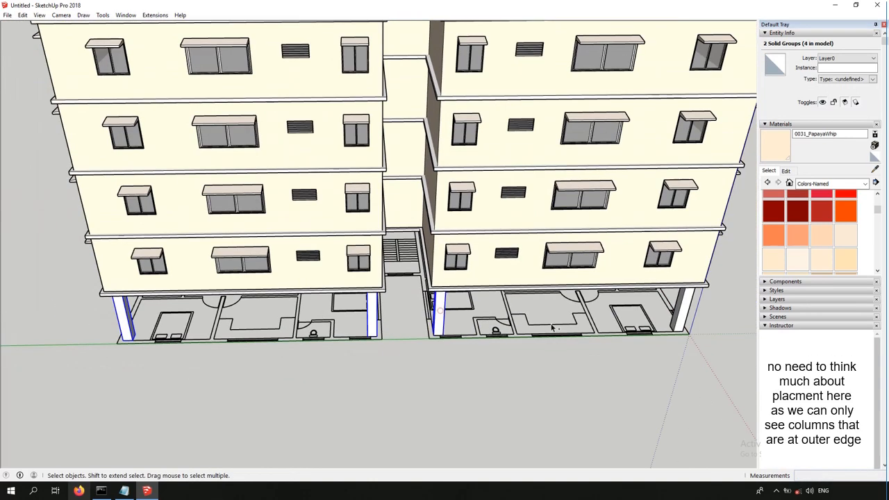
shift+click(684, 325)
middle_drag(542, 243, 223, 261)
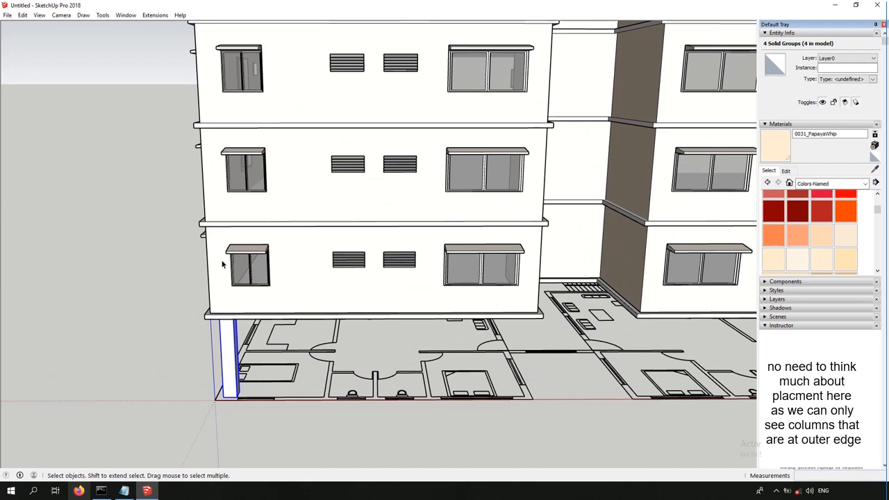
middle_drag(231, 380, 237, 383)
scroll(236, 383, up, 8)
key(m)
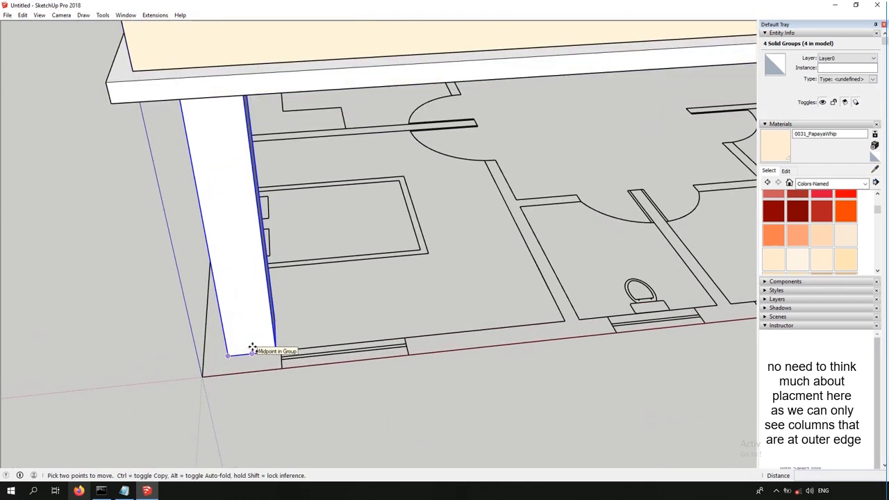
click(284, 351)
key(ctrl)
scroll(284, 350, down, 10)
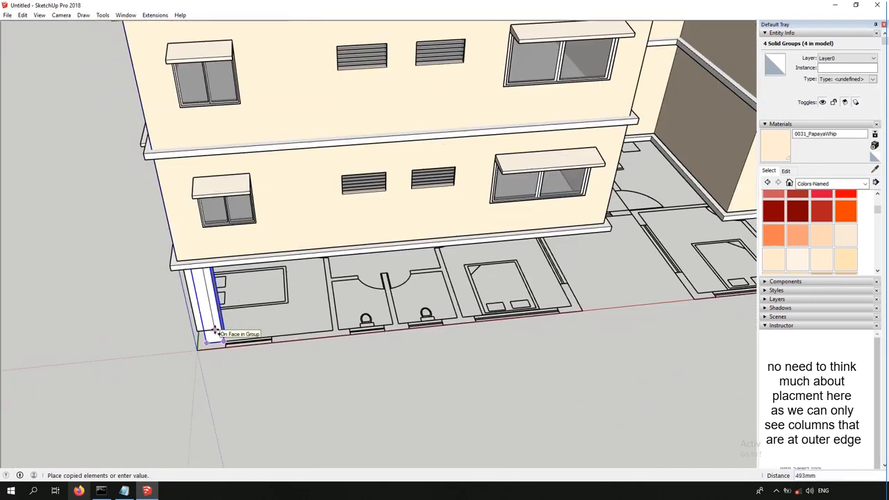
scroll(426, 286, up, 6)
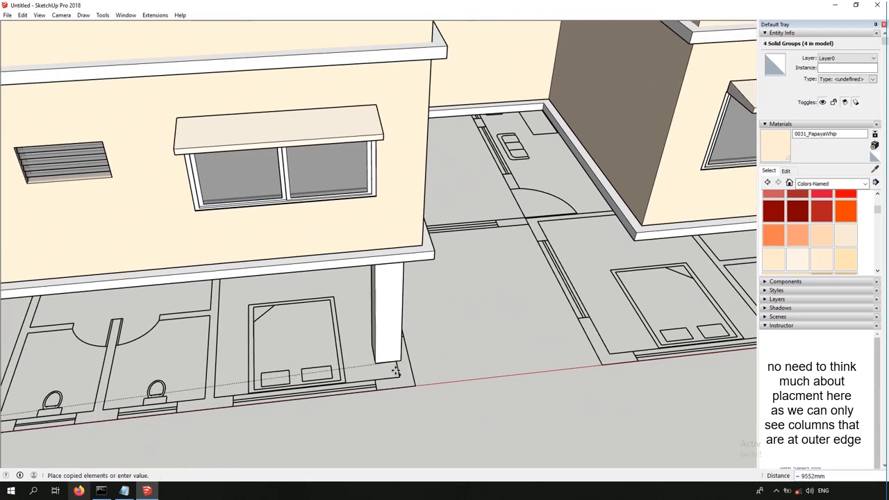
click(397, 376)
Select all eight columns and copy them about 13751 mm along the red axis to the far end of the building.
scroll(397, 376, down, 5)
middle_drag(393, 299, 396, 41)
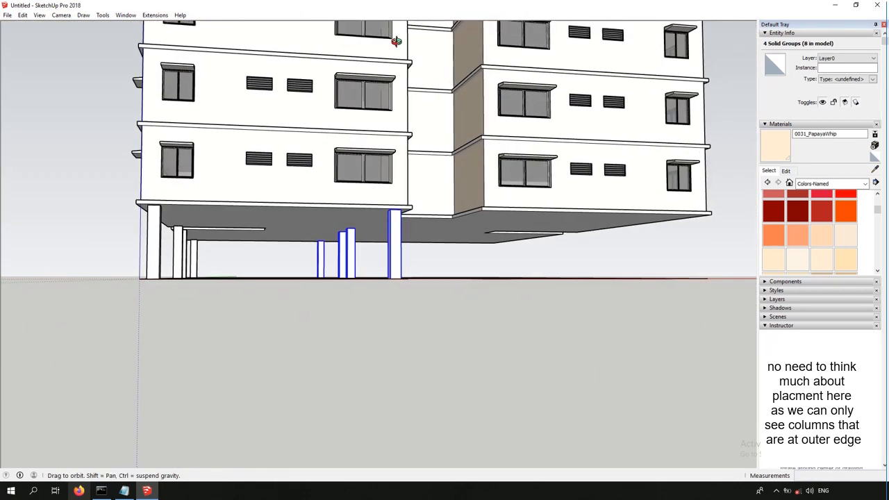
middle_drag(139, 266, 221, 379)
shift+middle_drag(221, 379, 137, 212)
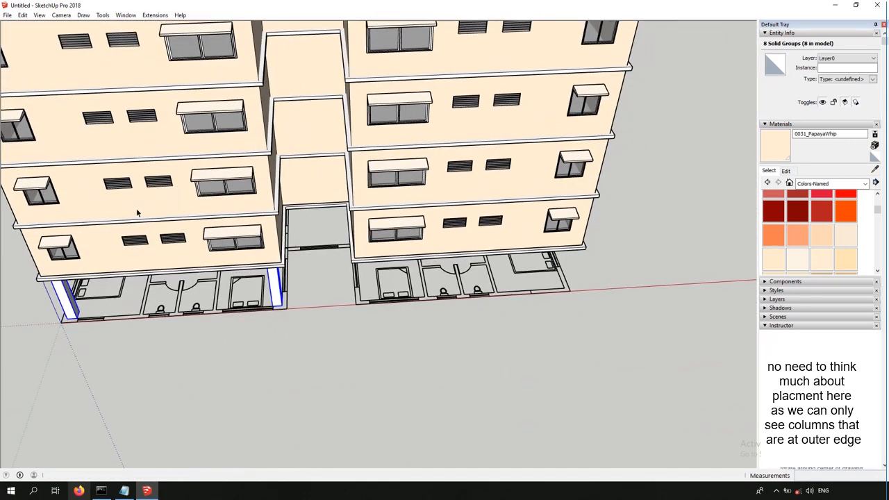
scroll(270, 301, up, 6)
key(m)
click(283, 338)
scroll(262, 292, down, 7)
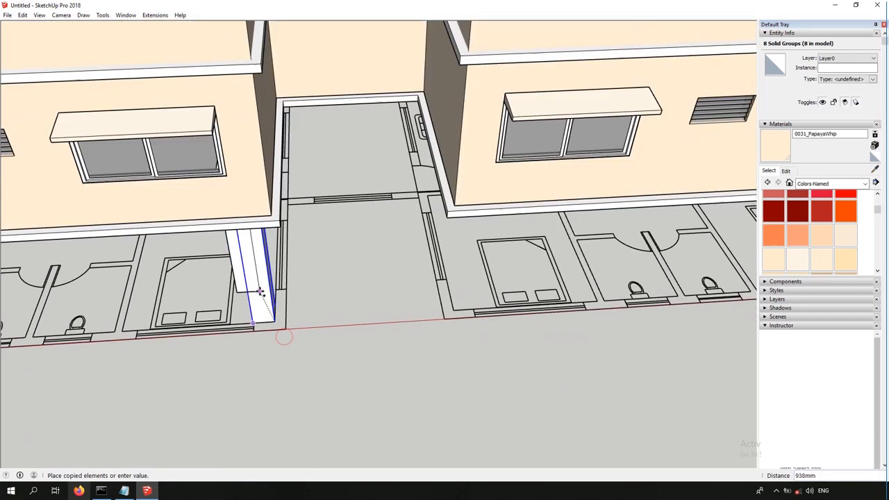
scroll(506, 237, up, 3)
shift+middle_drag(506, 238, 451, 210)
scroll(480, 260, up, 3)
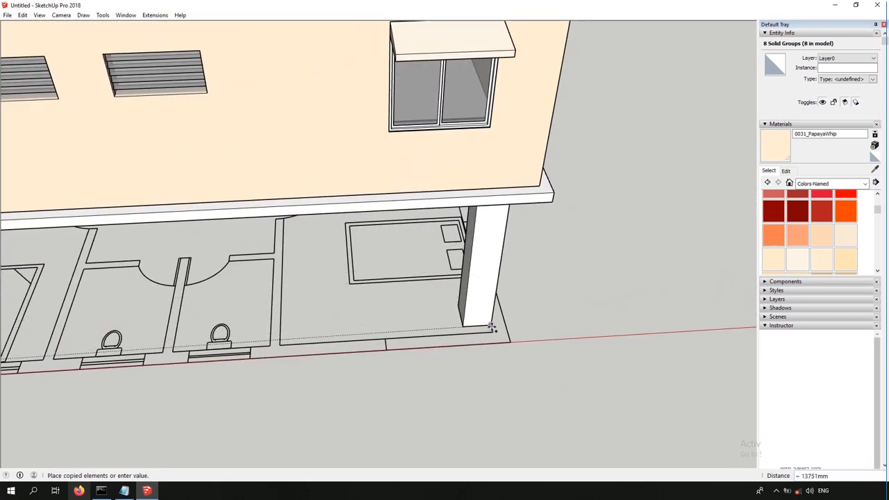
click(494, 321)
Select all 16 columns and apply the Polished Concrete New material from the Asphalt and Concrete collection.
key(space)
scroll(493, 287, down, 8)
middle_drag(357, 160, 486, 299)
middle_drag(387, 317, 196, 88)
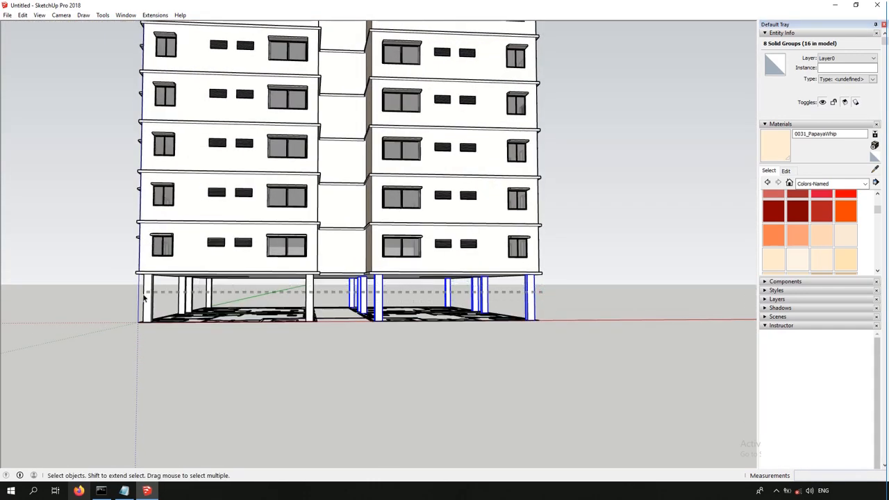
drag(144, 296, 140, 294)
click(806, 184)
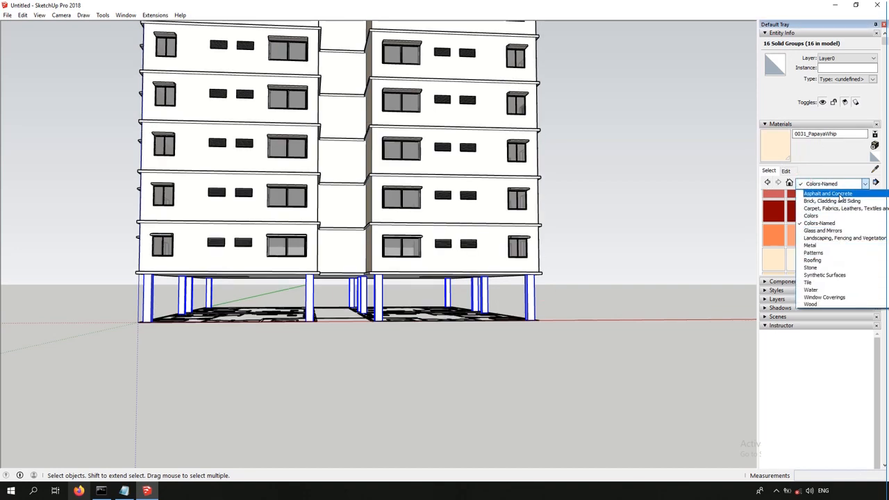
click(830, 194)
click(532, 297)
key(space)
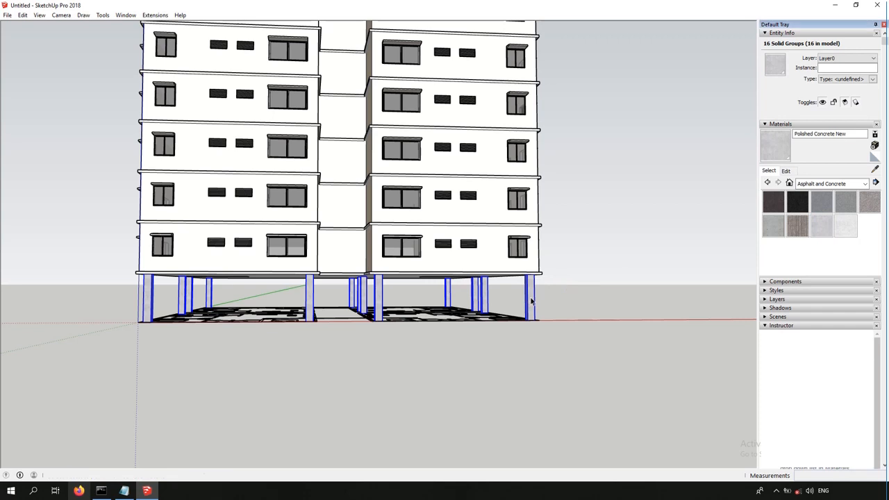
In the top view, draw a ground rectangle of about 125743 by 108891 mm around the building.
click(603, 235)
middle_drag(530, 214, 556, 312)
key(F2)
scroll(510, 298, down, 6)
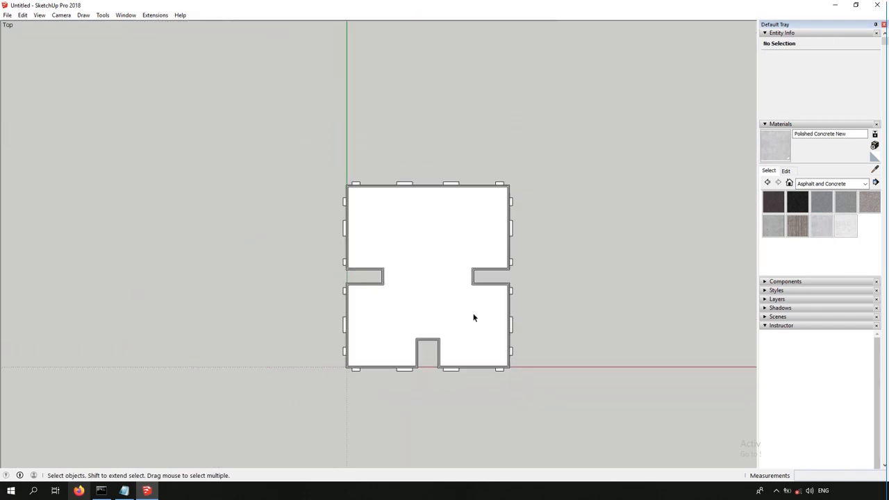
key(r)
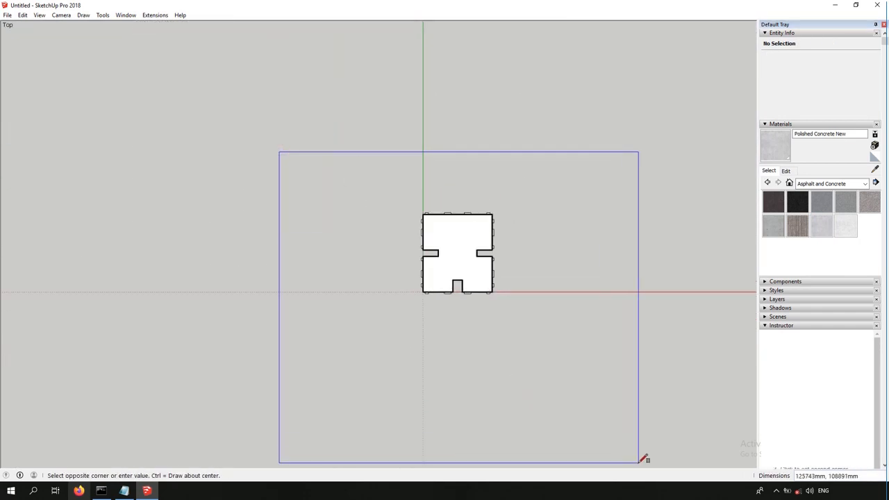
click(639, 461)
key(space)
Reverse the ground rectangle's face and group it with its edges.
right_click(518, 383)
click(574, 318)
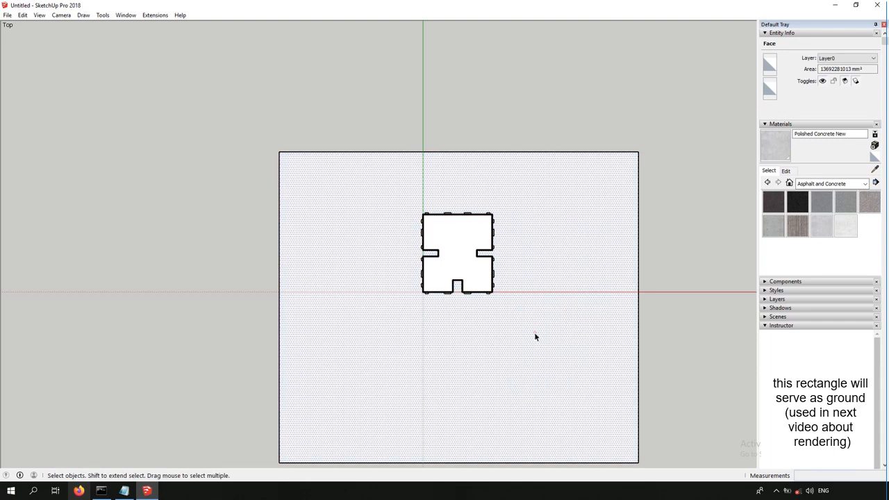
double_click(535, 332)
key(ctrl+g)
scroll(534, 332, down, 2)
Position the camera on the ground near the building's origin corner at about 1676 mm eye height and turn it to view the whole building.
key(c)
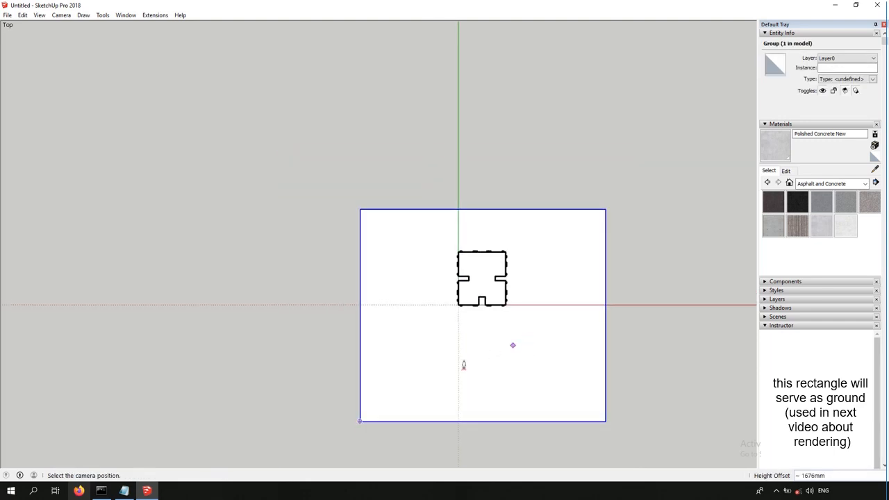
click(419, 390)
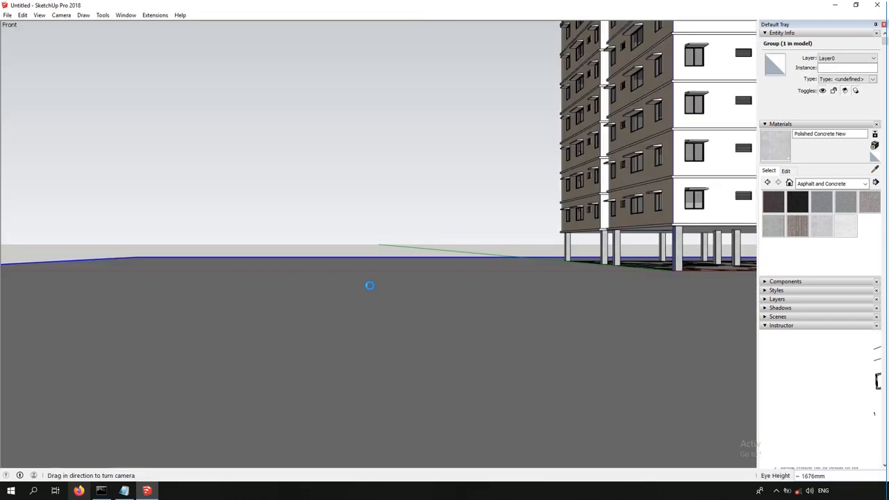
drag(370, 285, 605, 141)
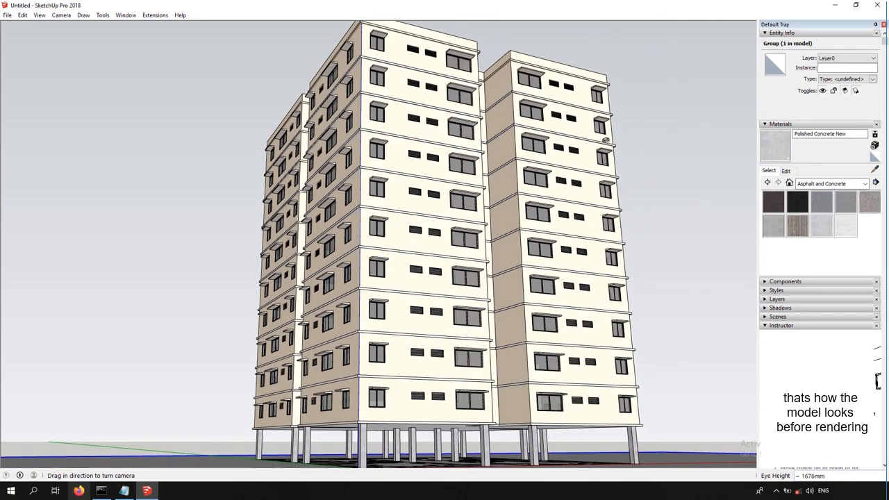
click(7, 15)
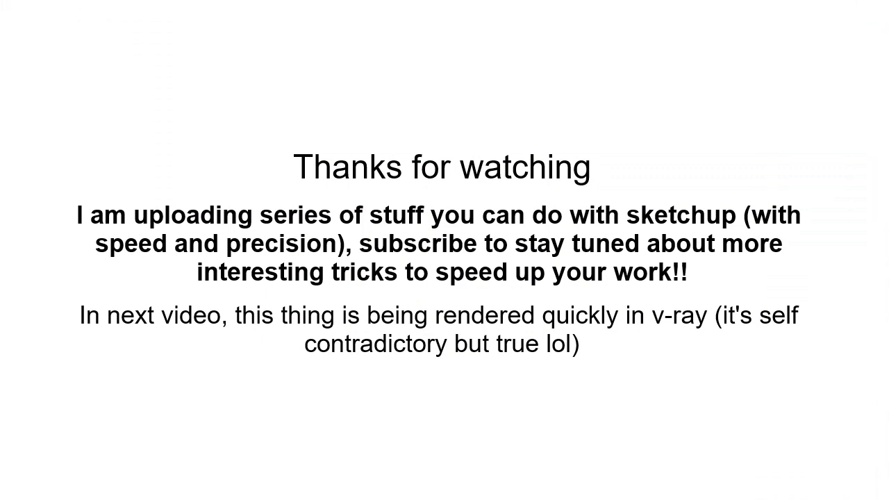